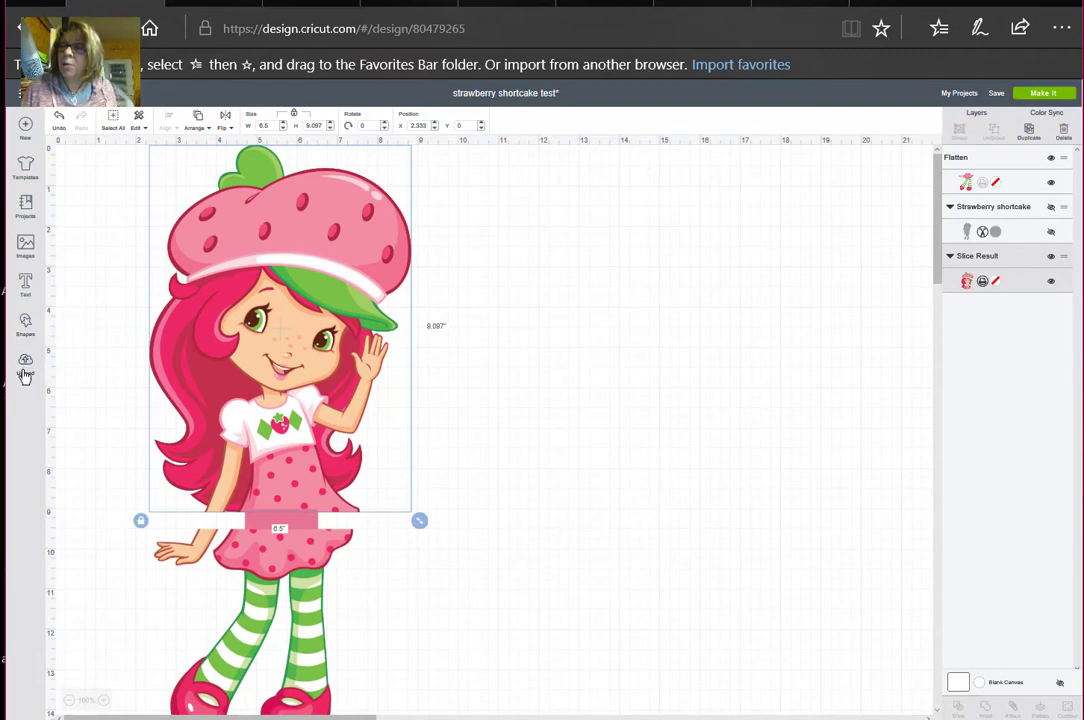
Step: Insert the recently uploaded Strawberry Shortcake image and place it beside the existing sliced character
{"action": "left_click", "coordinate": [25, 372]}
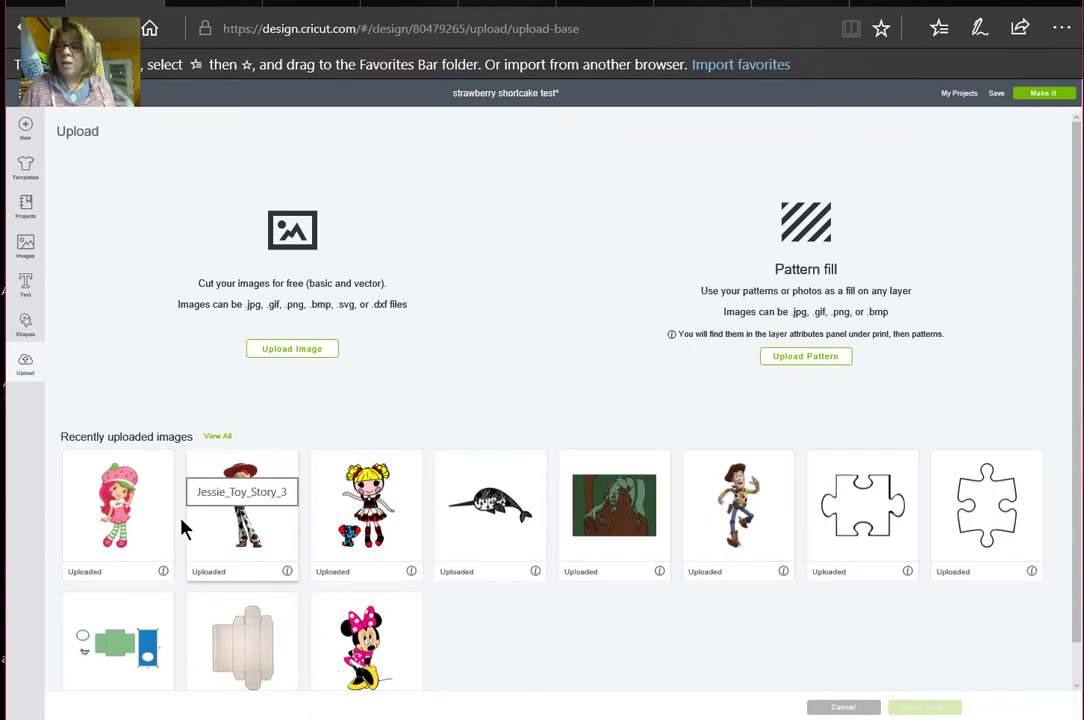
{"action": "left_click", "coordinate": [119, 516]}
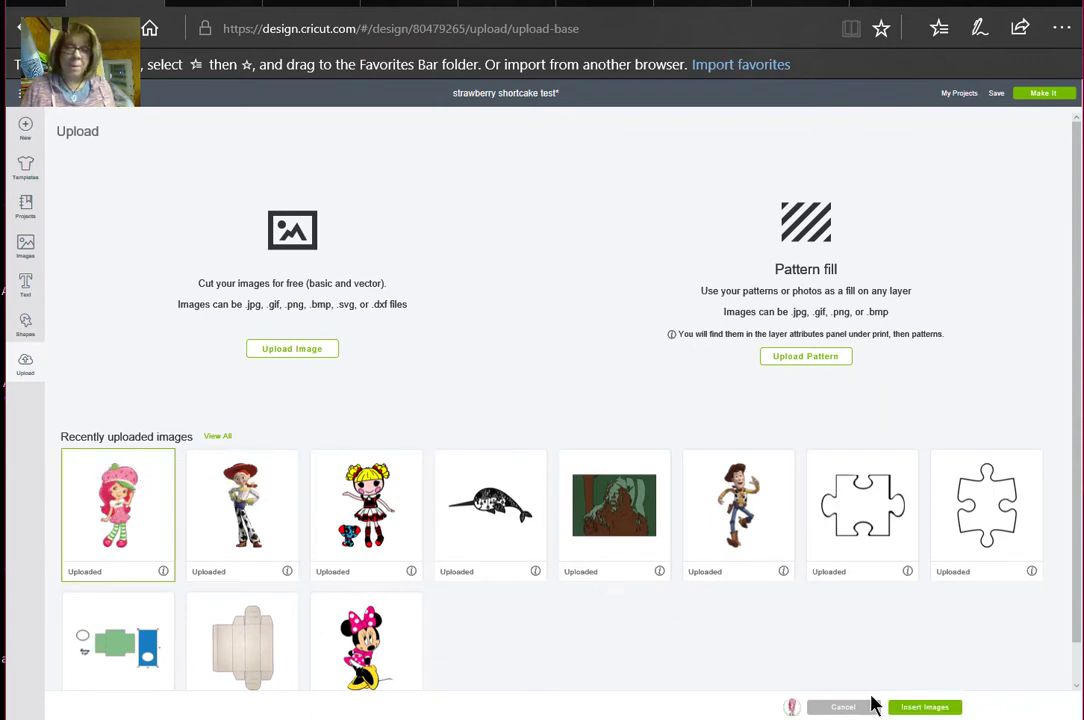
{"action": "left_click", "coordinate": [925, 707]}
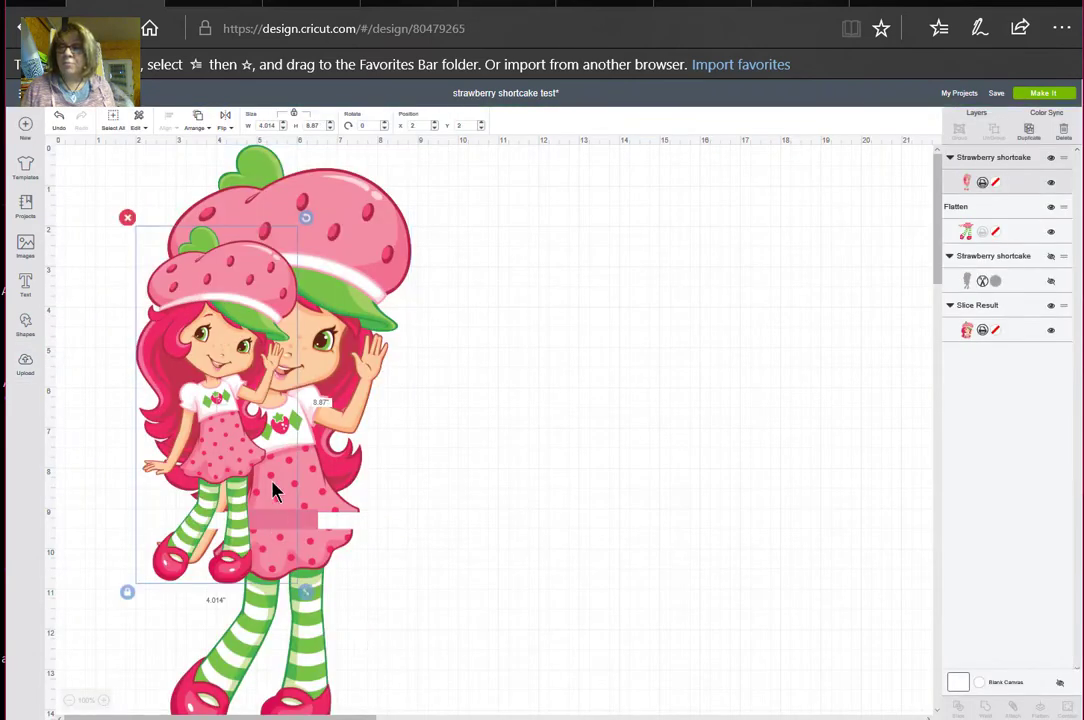
{"action": "left_click_drag", "start_coordinate": [232, 426], "coordinate": [574, 455]}
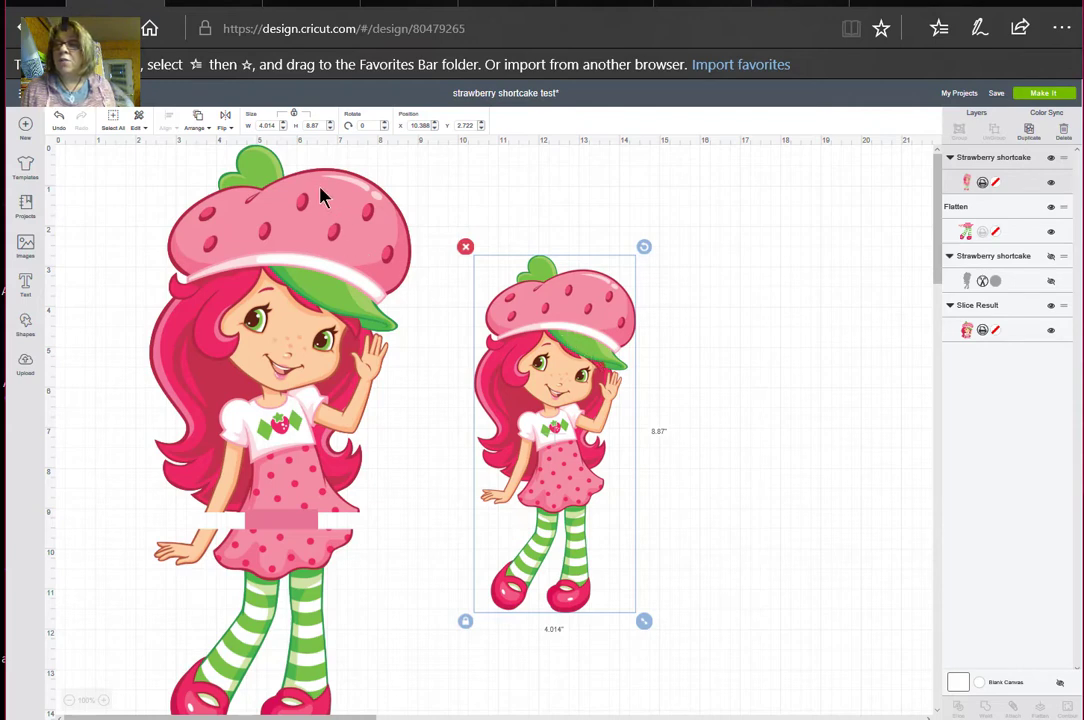
Step: Set the new image's height to 15 inches with proportions locked and move it up near the canvas's upper edge
{"action": "left_click", "coordinate": [293, 120]}
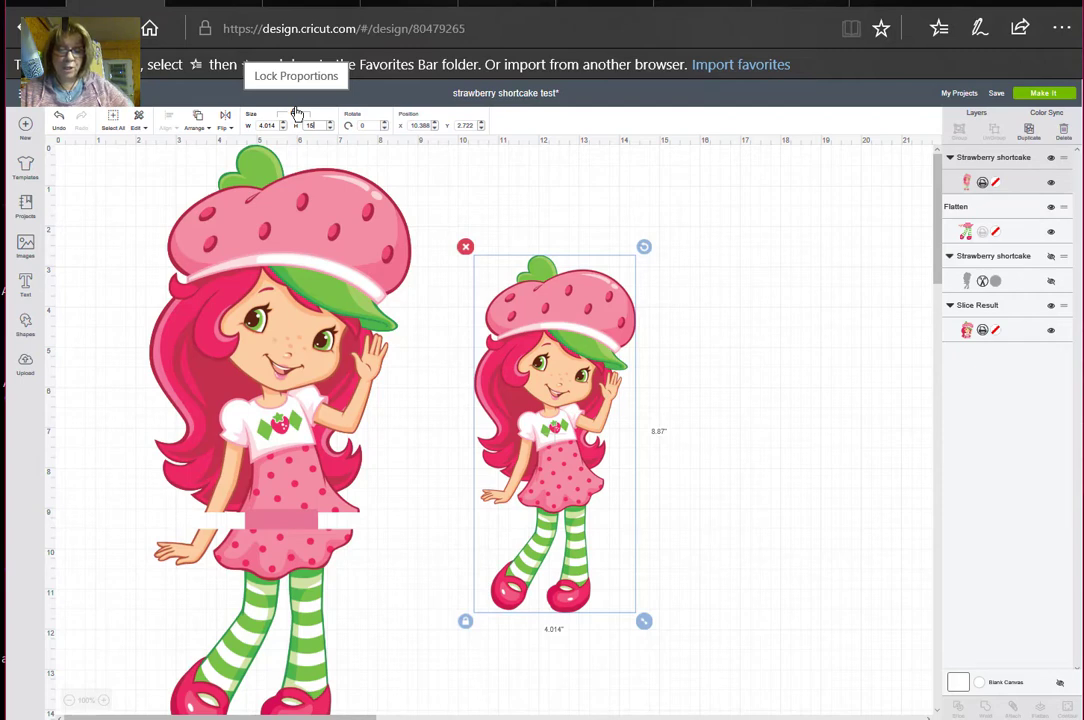
{"action": "key", "text": "Return"}
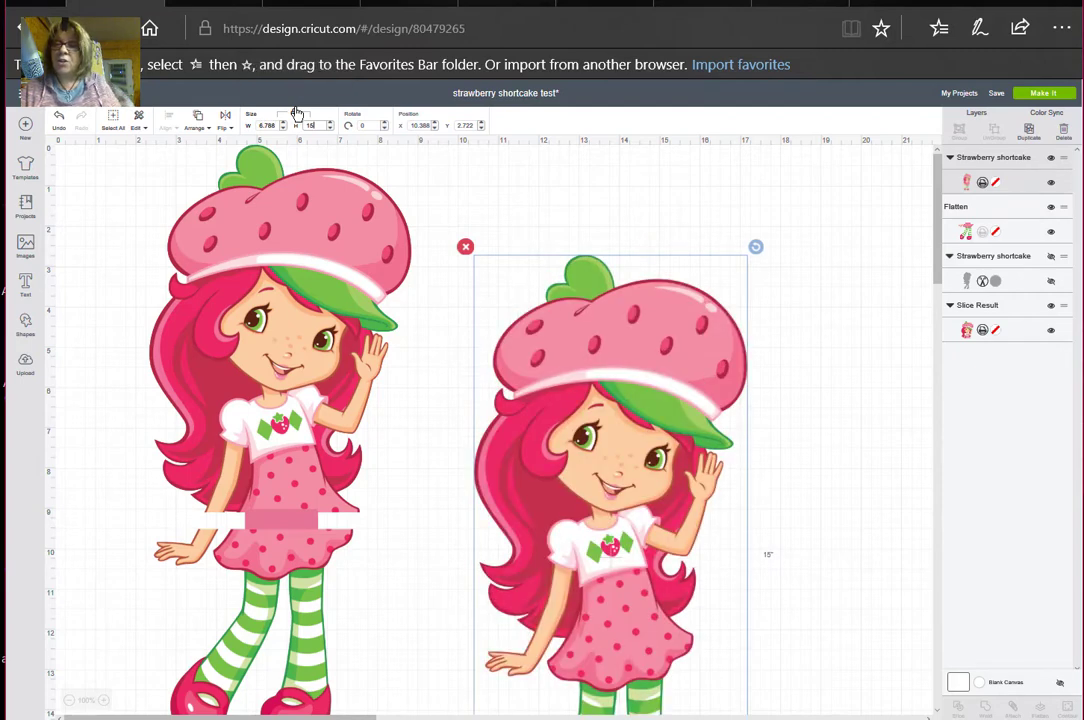
{"action": "left_click_drag", "start_coordinate": [545, 380], "coordinate": [537, 283]}
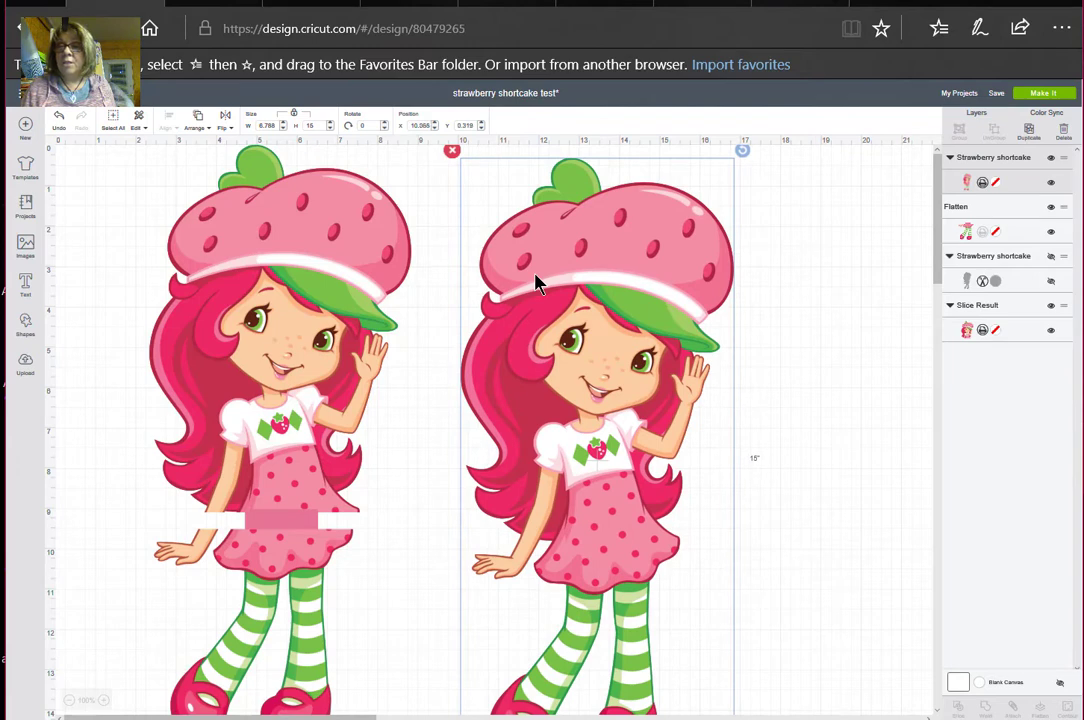
{"action": "left_click", "coordinate": [339, 261]}
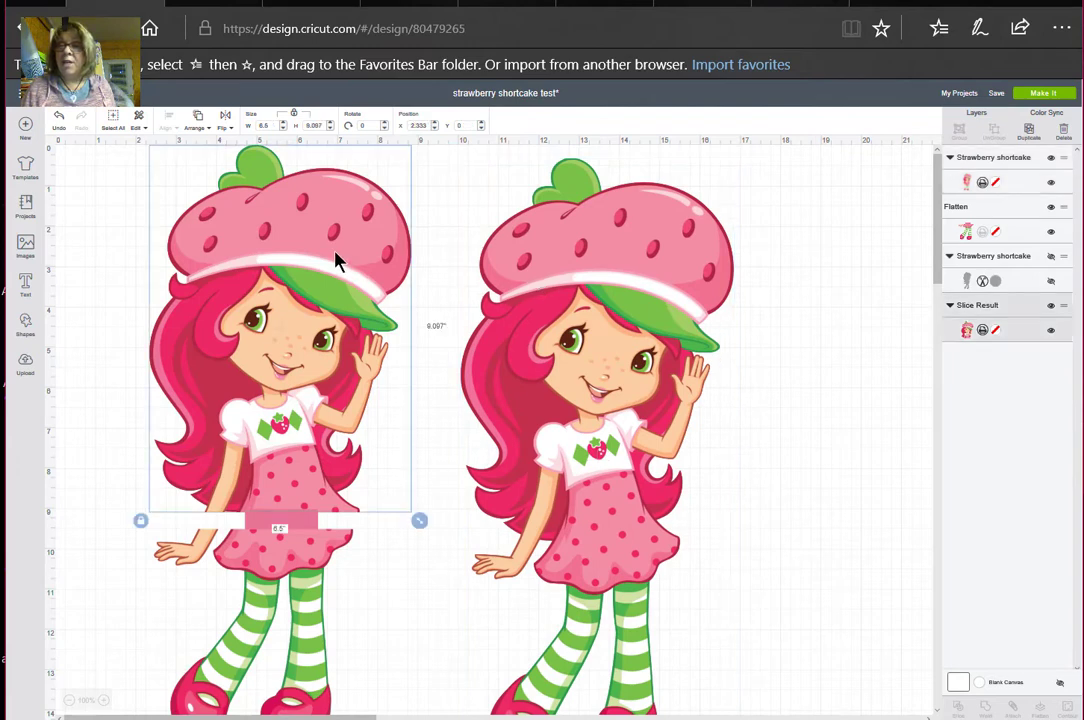
{"action": "left_click", "coordinate": [1051, 182]}
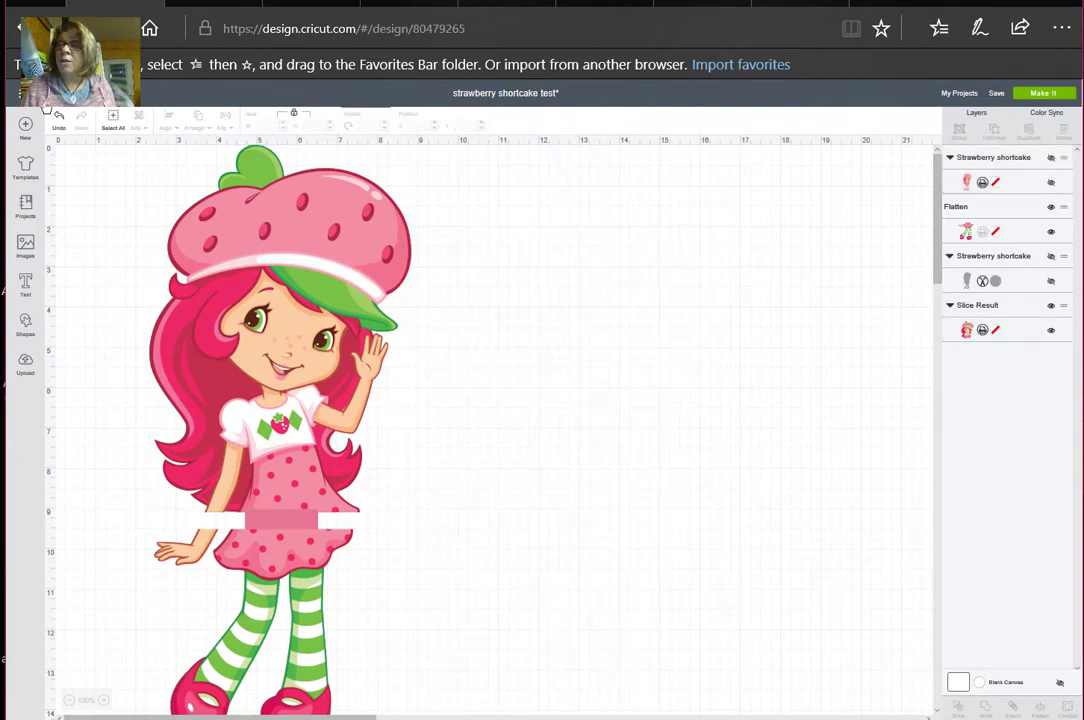
{"action": "left_click", "coordinate": [58, 119]}
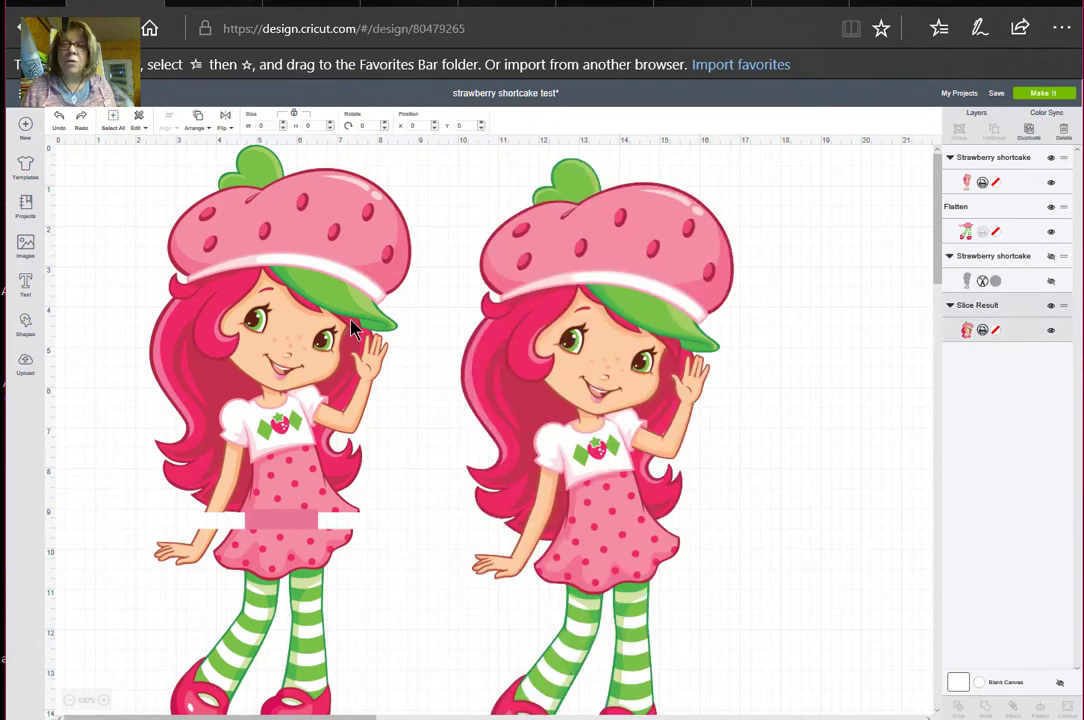
Step: Hide the old Slice Result and Flatten layers and move the new image to about X 8.14, Y 0
{"action": "left_click", "coordinate": [1051, 307]}
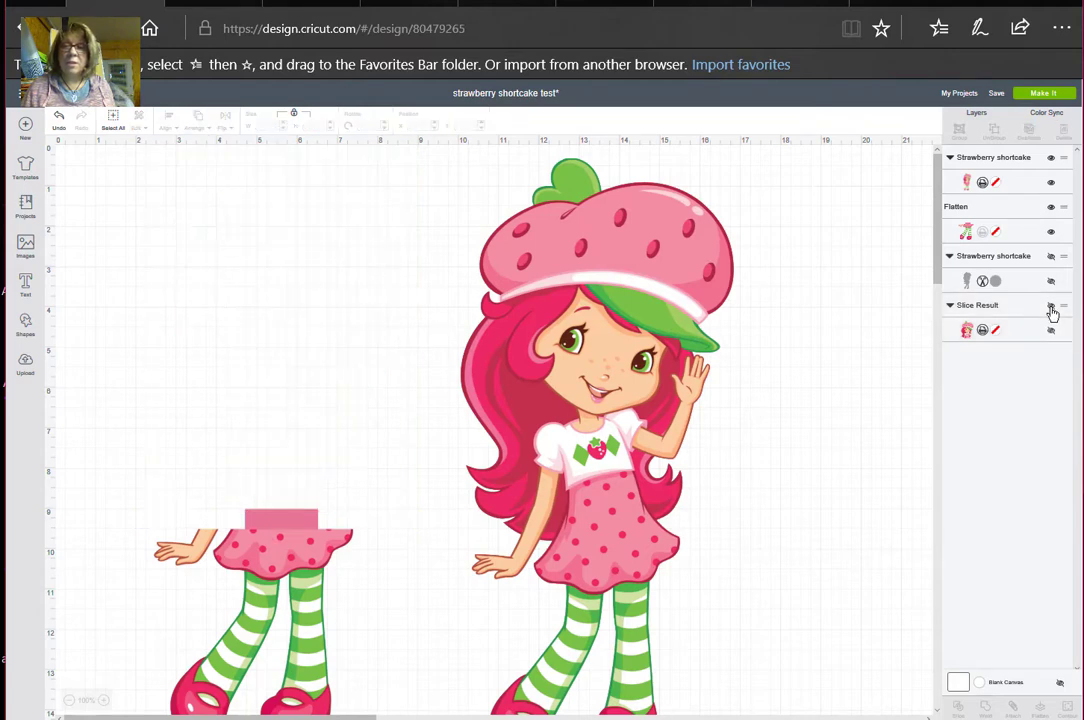
{"action": "left_click", "coordinate": [285, 563]}
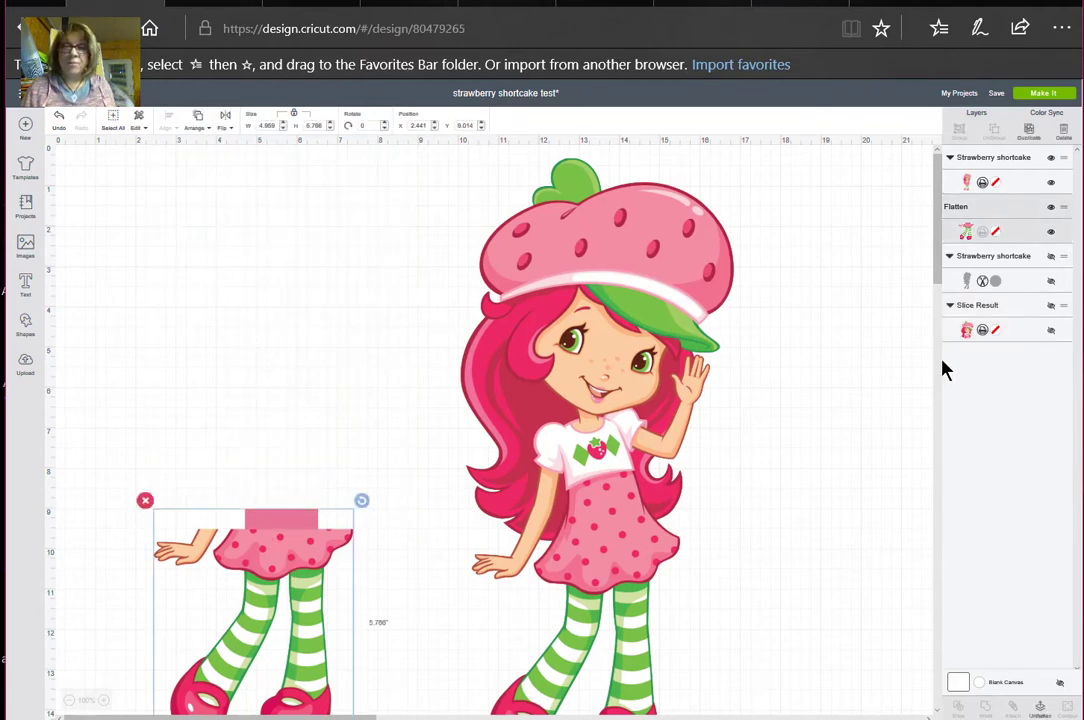
{"action": "left_click", "coordinate": [1051, 208]}
{"action": "left_click", "coordinate": [525, 307]}
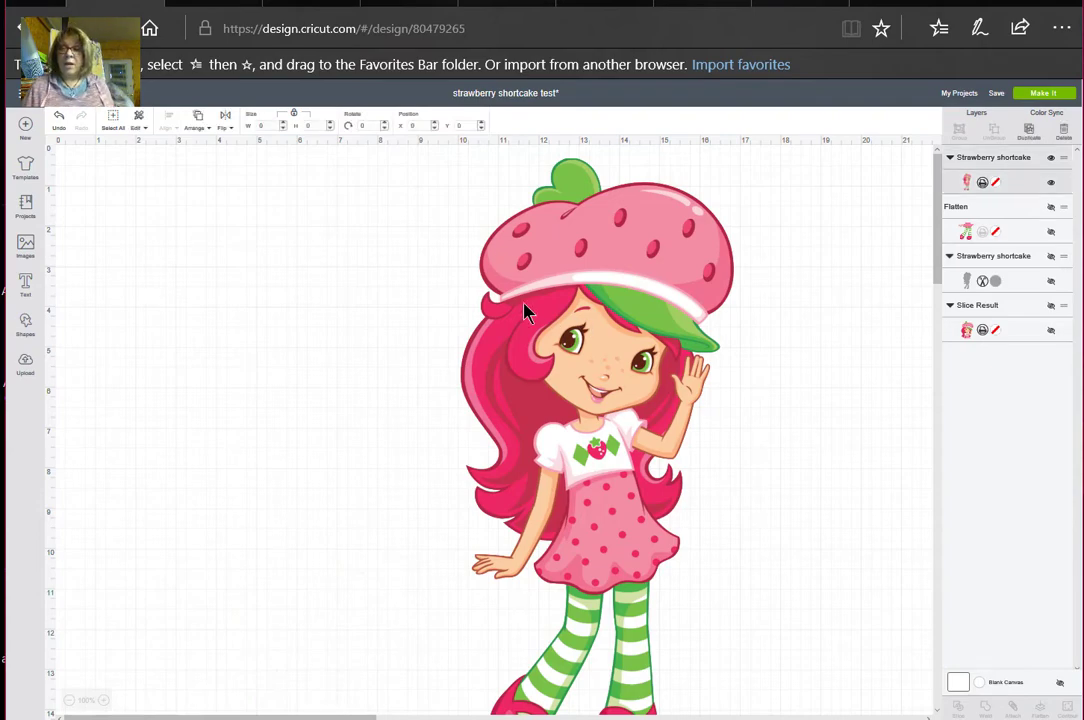
{"action": "left_click_drag", "start_coordinate": [525, 307], "coordinate": [447, 280]}
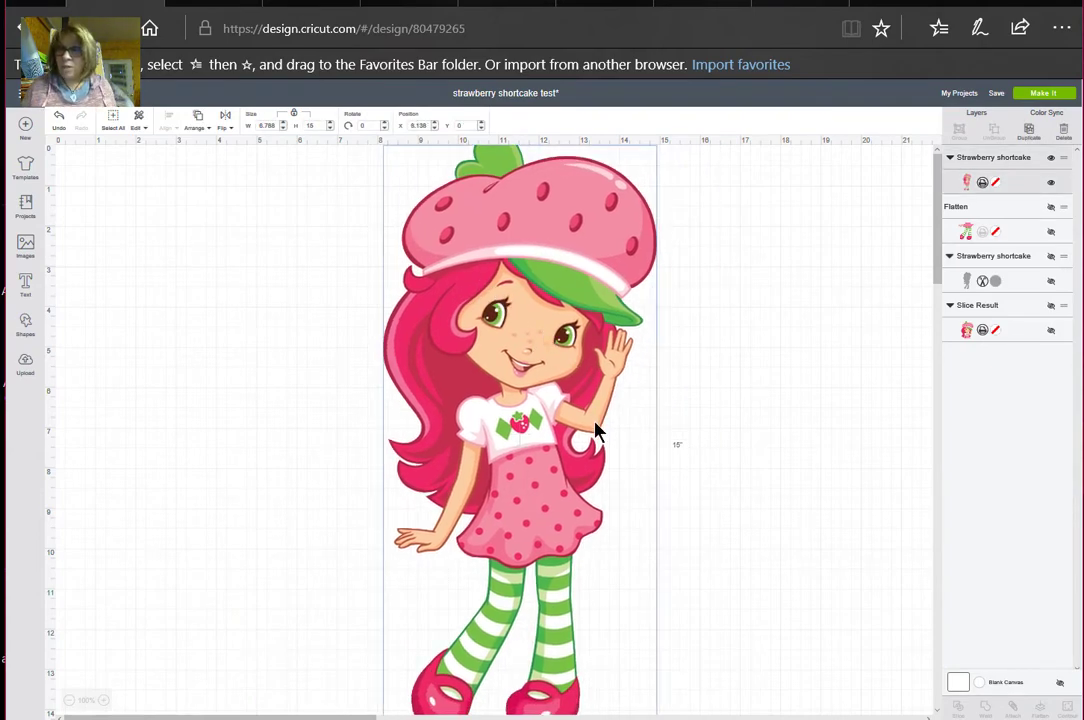
Step: Add a square shape and place it beside the character at about X 15.6, Y 3.5
{"action": "key", "text": "ctrl+plus"}
{"action": "key", "text": "ctrl+minus"}
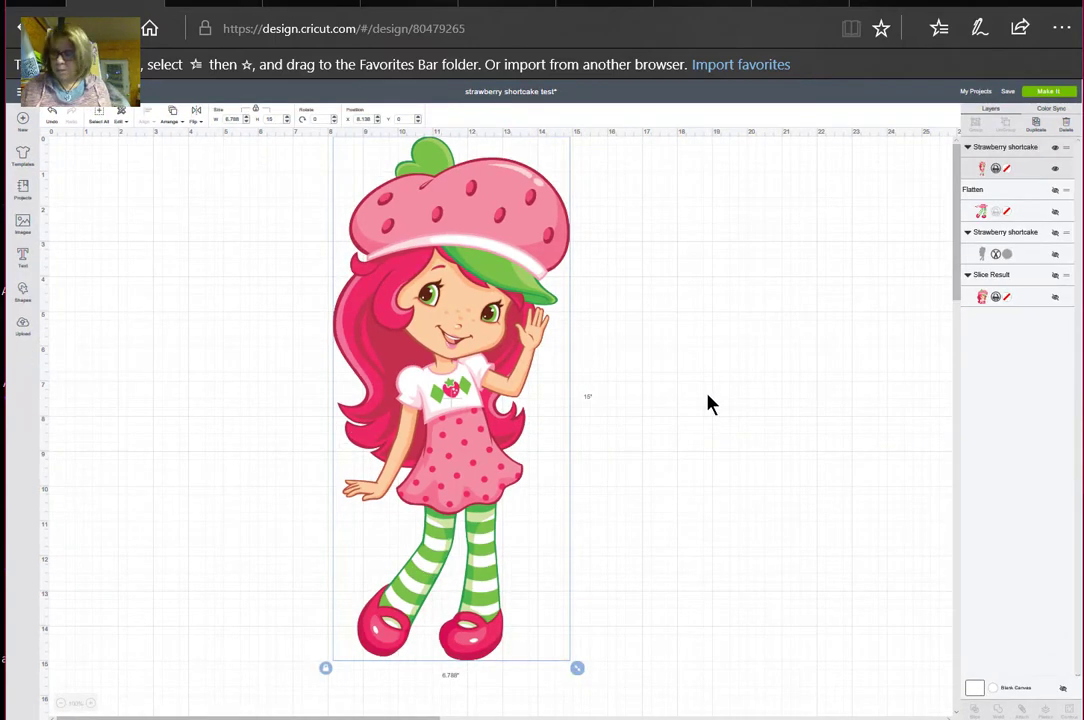
{"action": "key", "text": "ctrl+plus"}
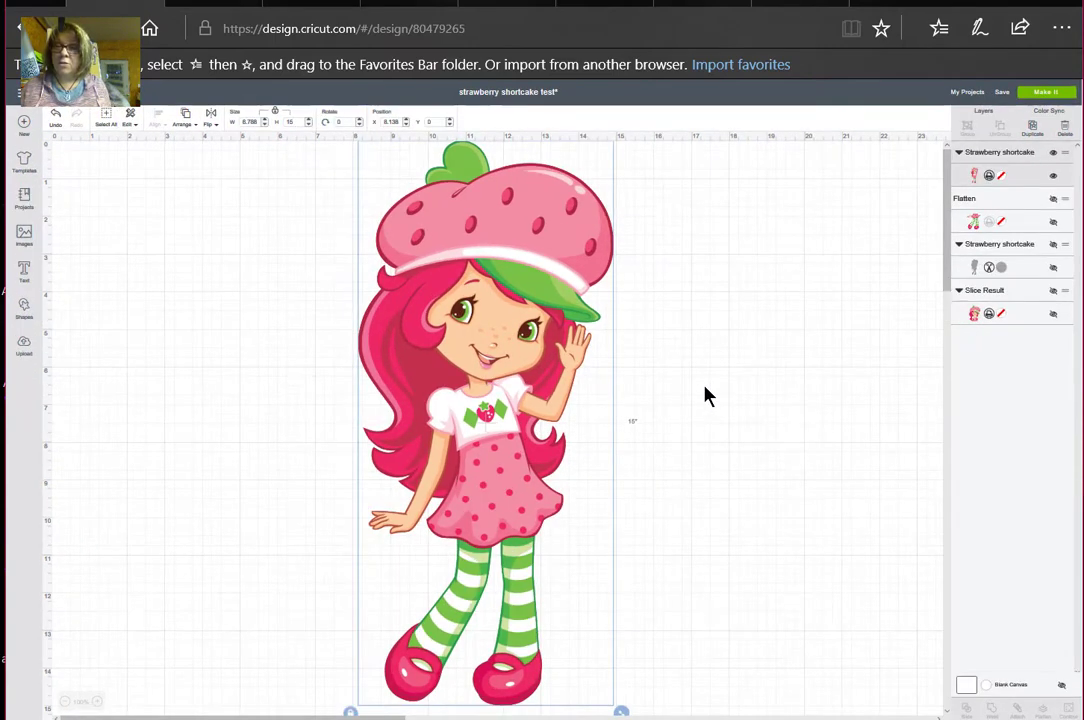
{"action": "key", "text": "ctrl+minus"}
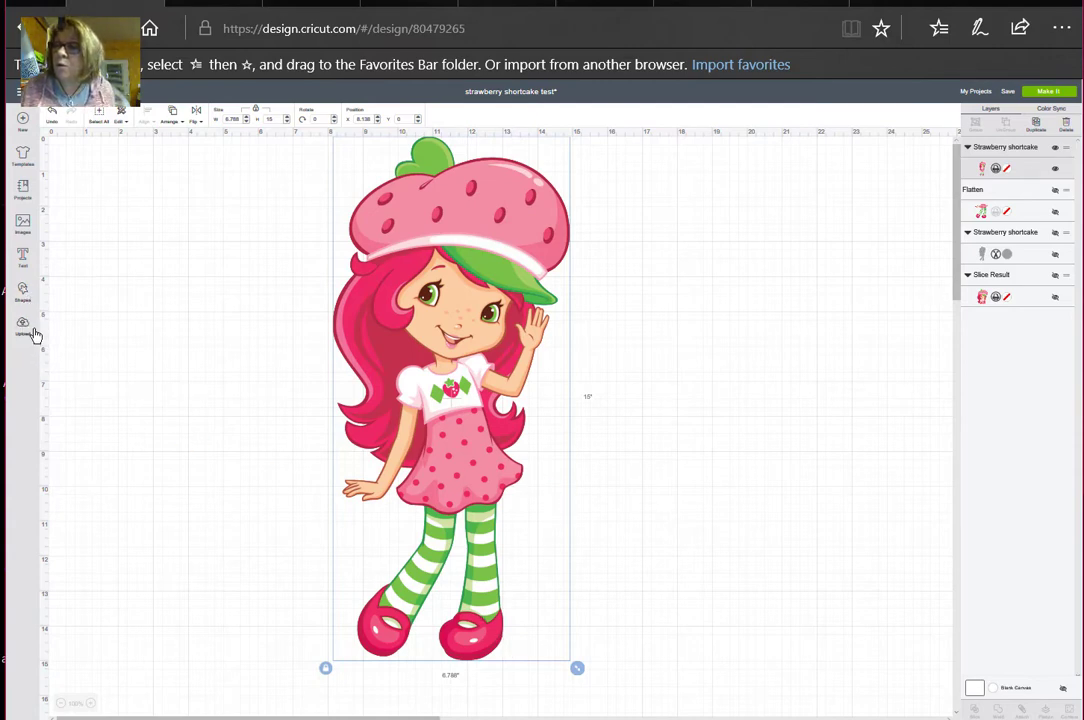
{"action": "left_click", "coordinate": [25, 300]}
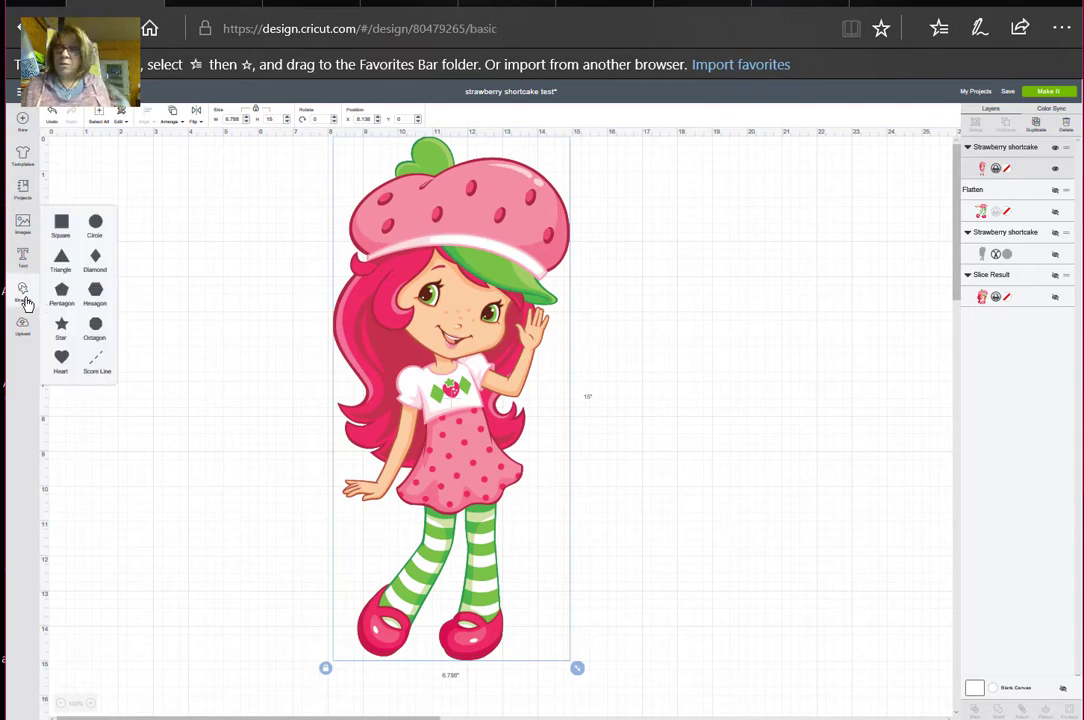
{"action": "left_click", "coordinate": [62, 225]}
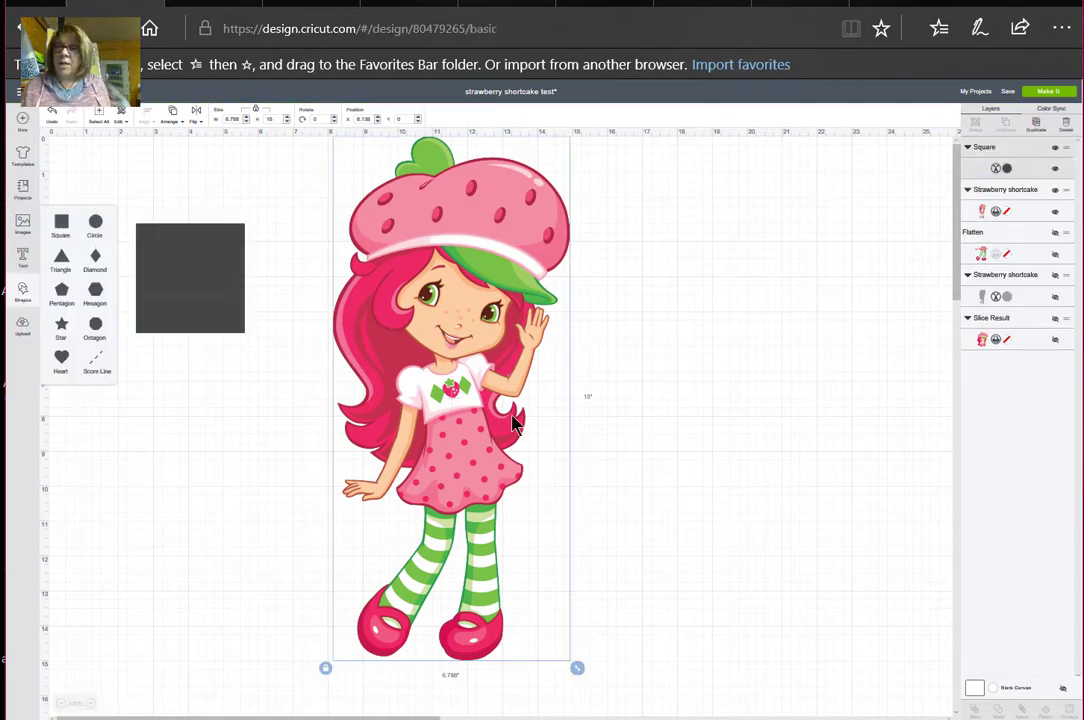
{"action": "left_click_drag", "start_coordinate": [232, 313], "coordinate": [726, 348]}
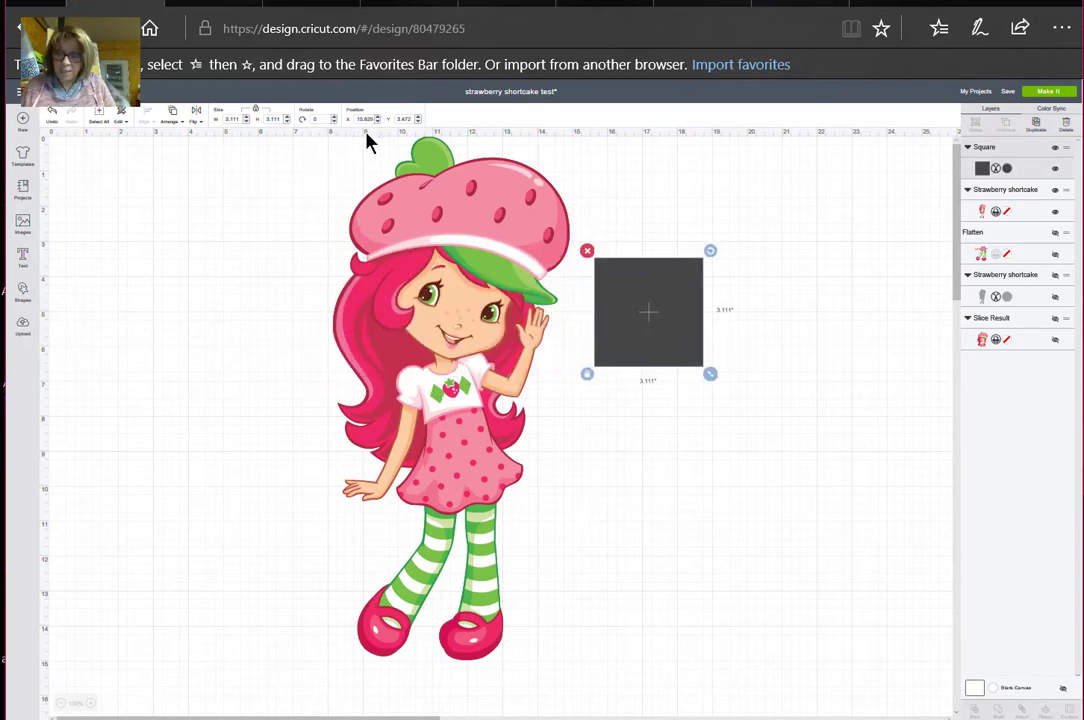
Step: Unlock the square's proportions, make it 6.75 inches wide and 9.25 inches high, and move it clear of the character
{"action": "key", "text": "ctrl+plus"}
{"action": "key", "text": "ctrl+plus"}
{"action": "key", "text": "ctrl+plus"}
{"action": "key", "text": "ctrl+plus"}
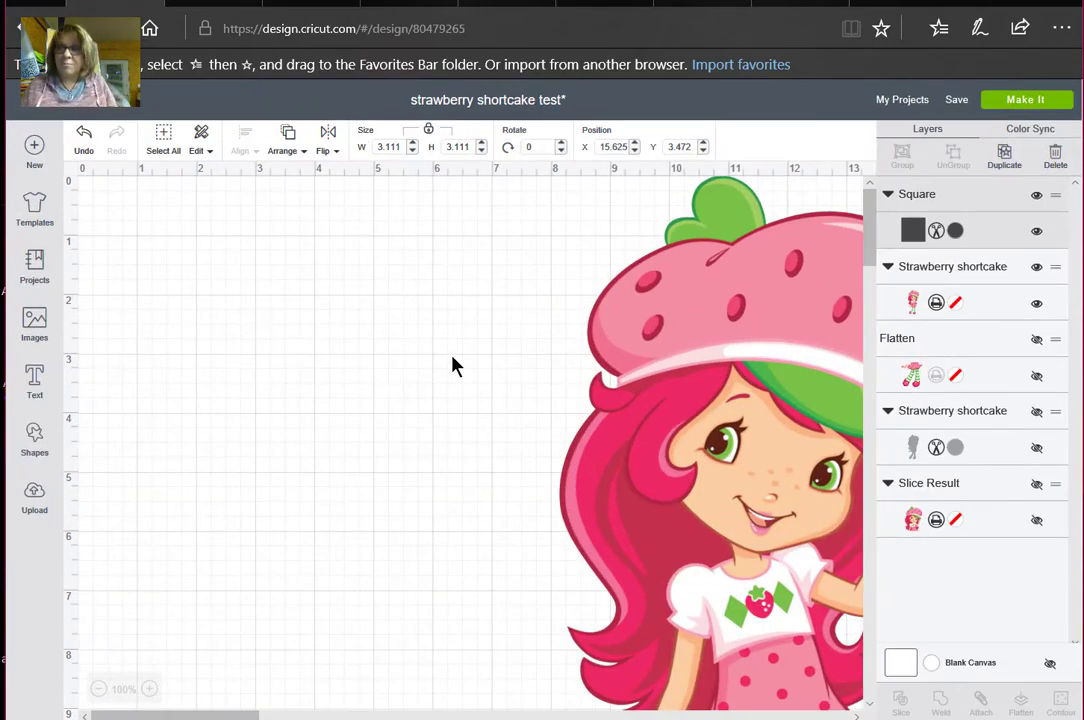
{"action": "key", "text": "ctrl+minus"}
{"action": "key", "text": "ctrl+minus"}
{"action": "key", "text": "ctrl+minus"}
{"action": "key", "text": "ctrl+plus"}
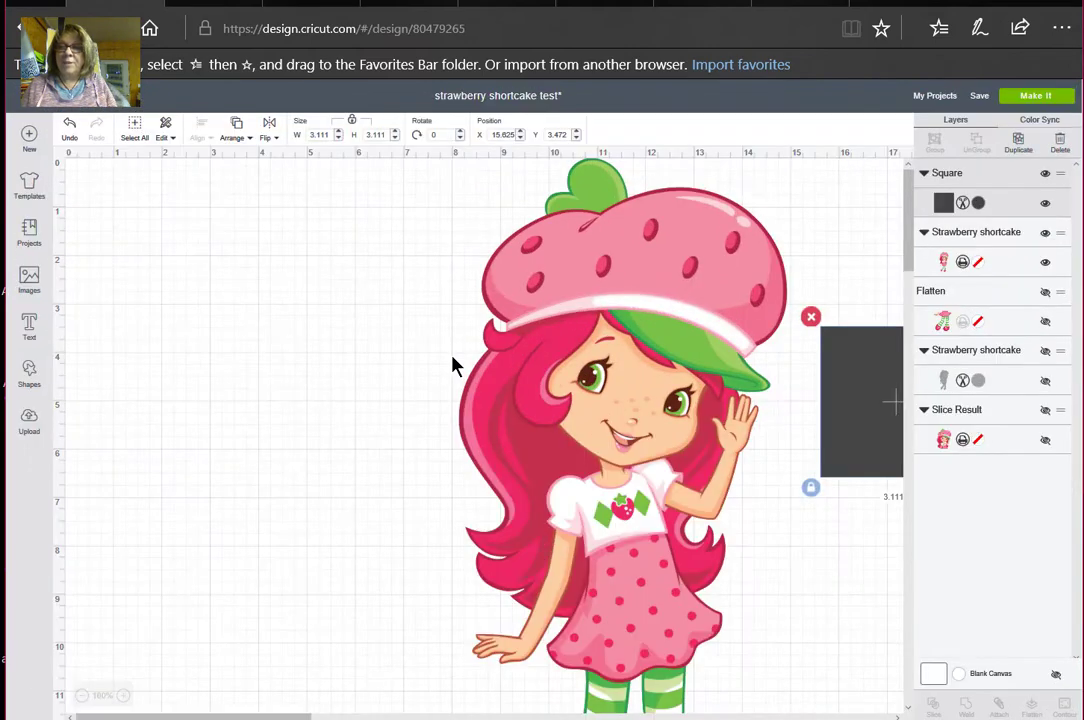
{"action": "left_click_drag", "start_coordinate": [249, 716], "coordinate": [337, 712]}
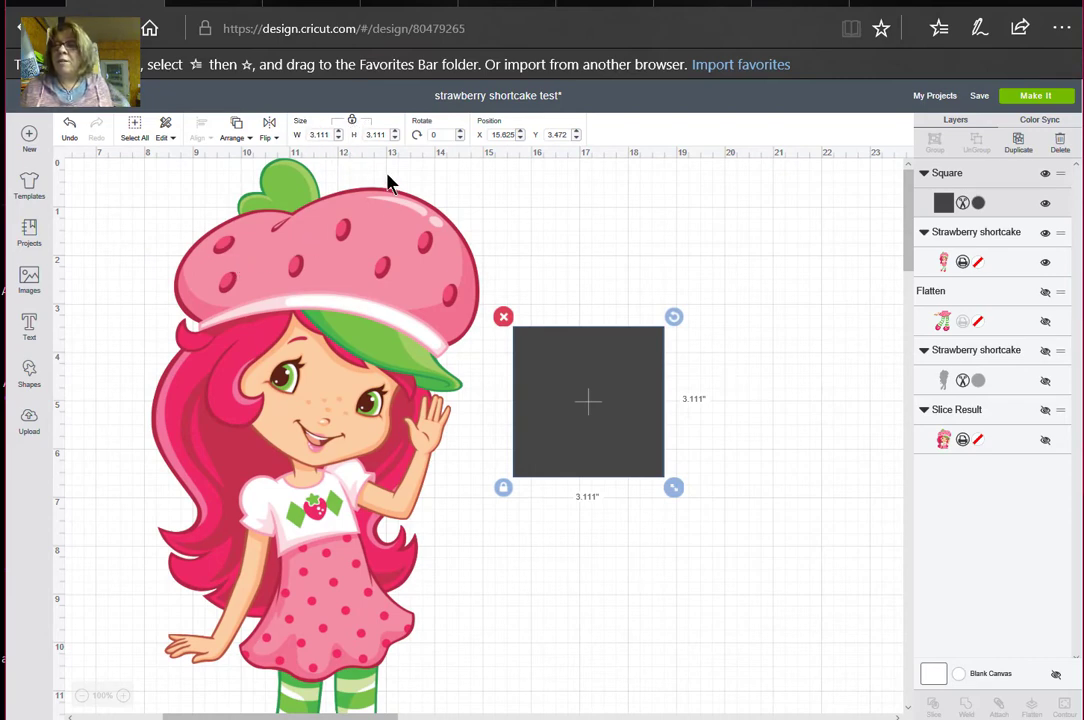
{"action": "left_click", "coordinate": [352, 121]}
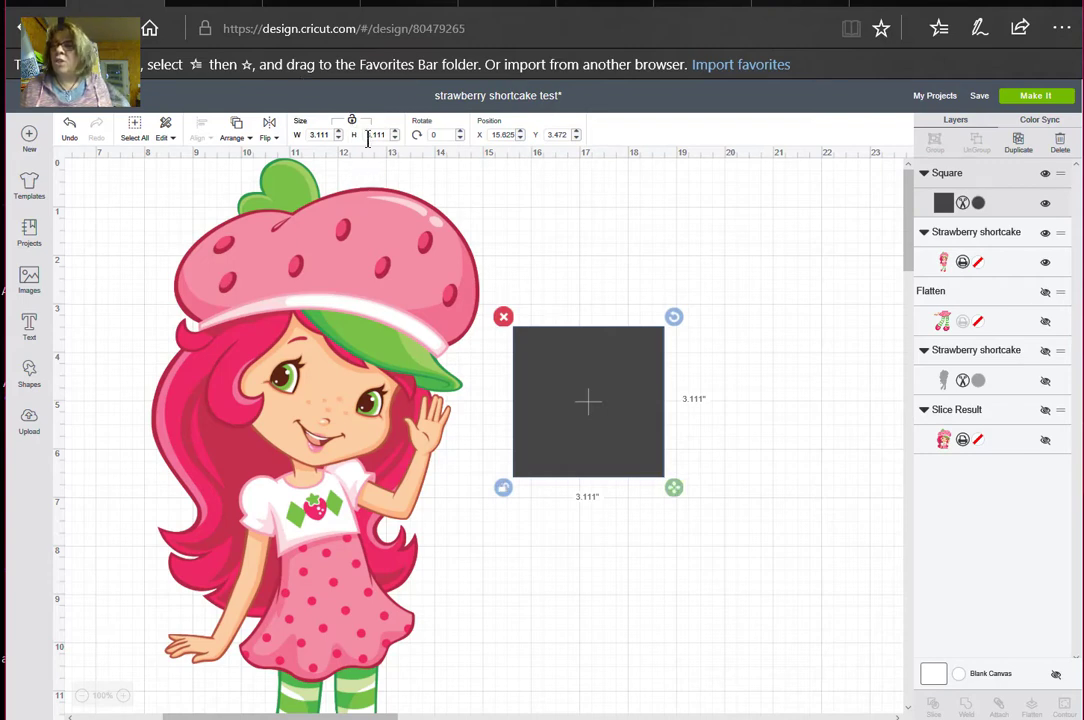
{"action": "double_click", "coordinate": [393, 133]}
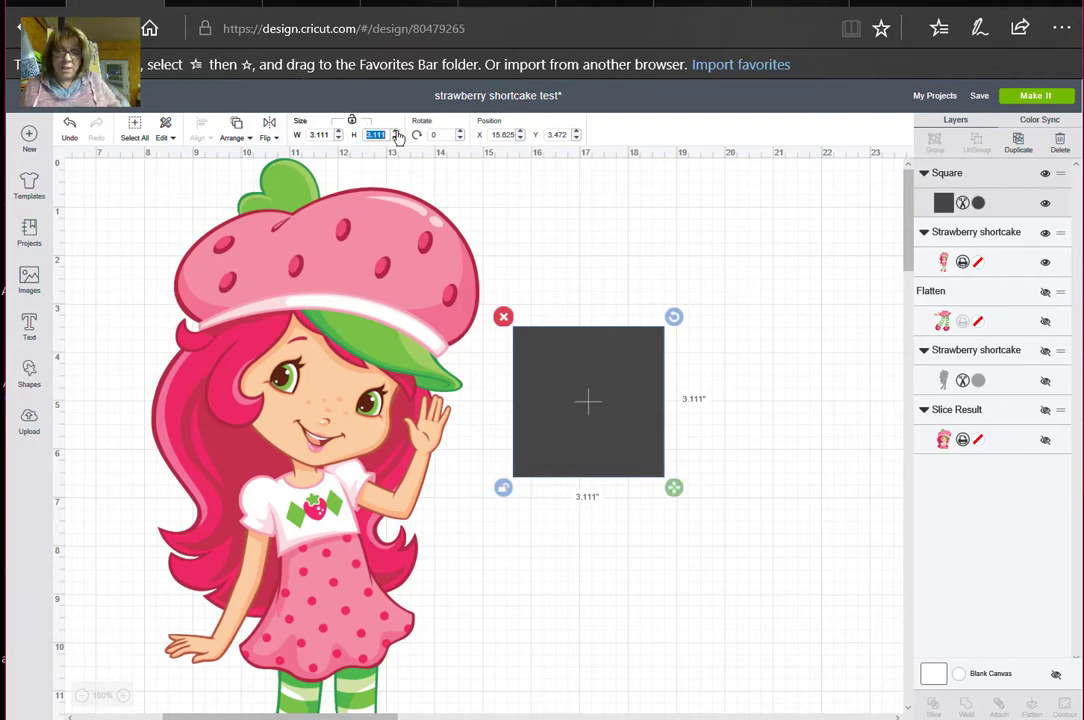
{"action": "key", "text": "BackSpace"}
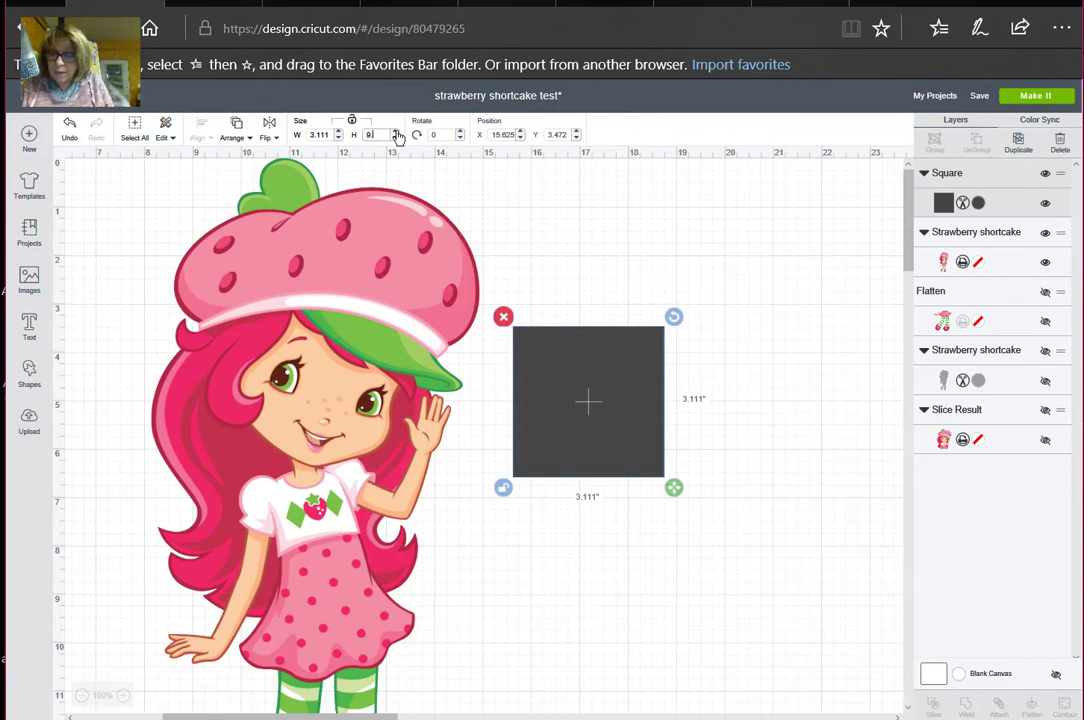
{"action": "double_click", "coordinate": [318, 134]}
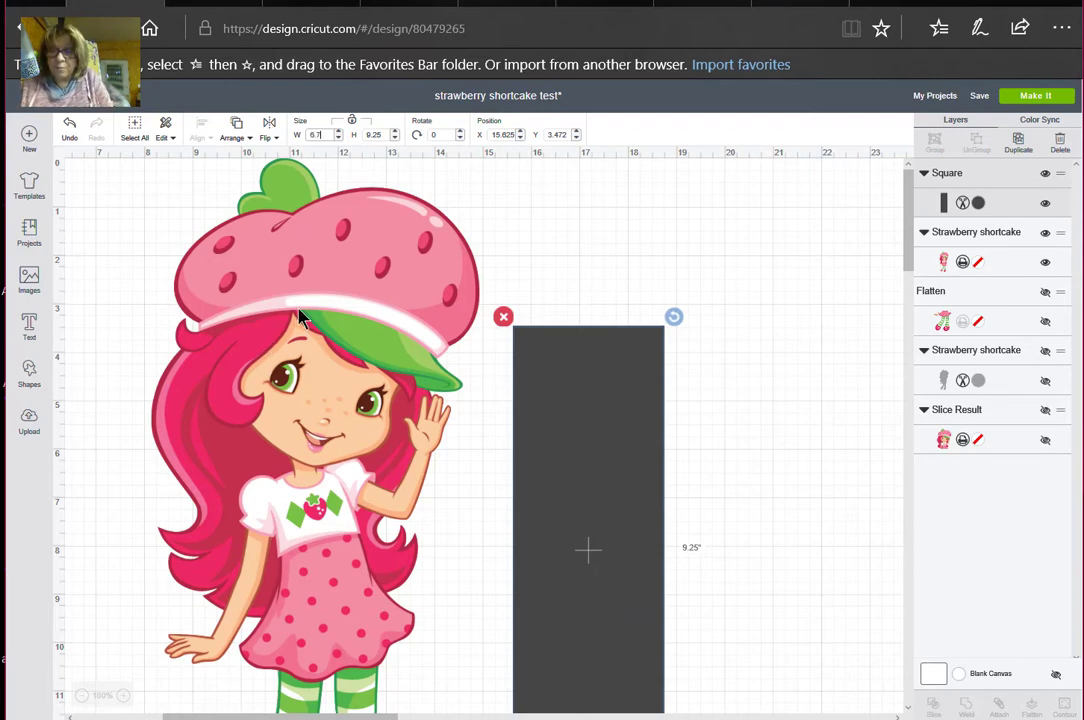
{"action": "key", "text": "Return"}
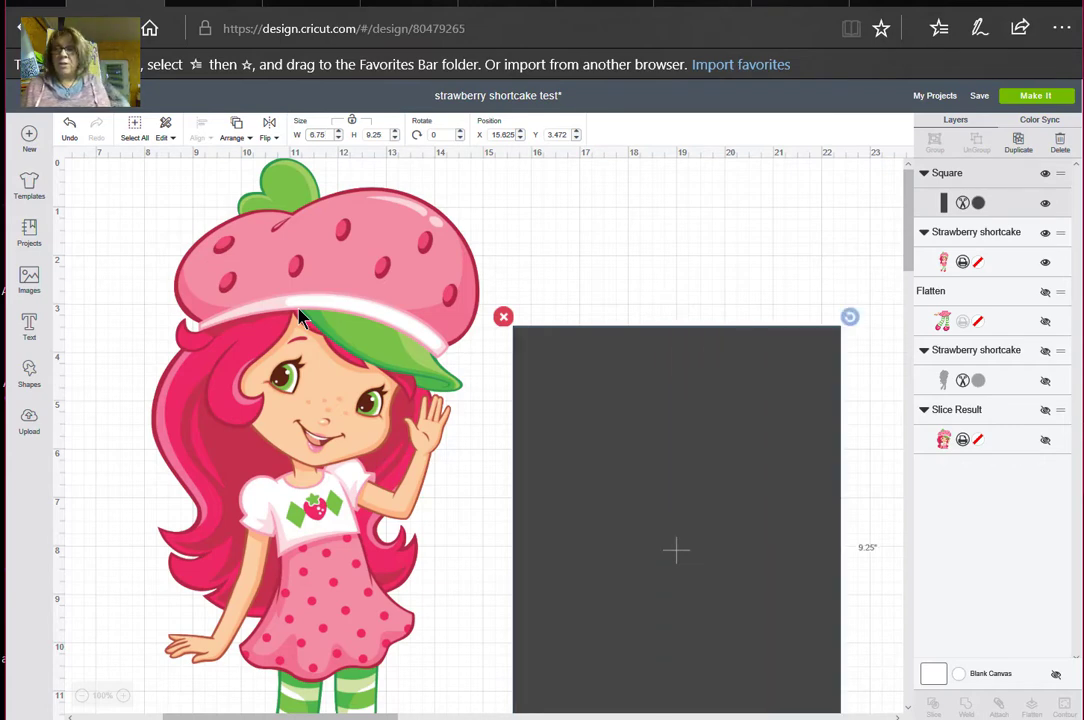
{"action": "left_click_drag", "start_coordinate": [628, 441], "coordinate": [628, 290]}
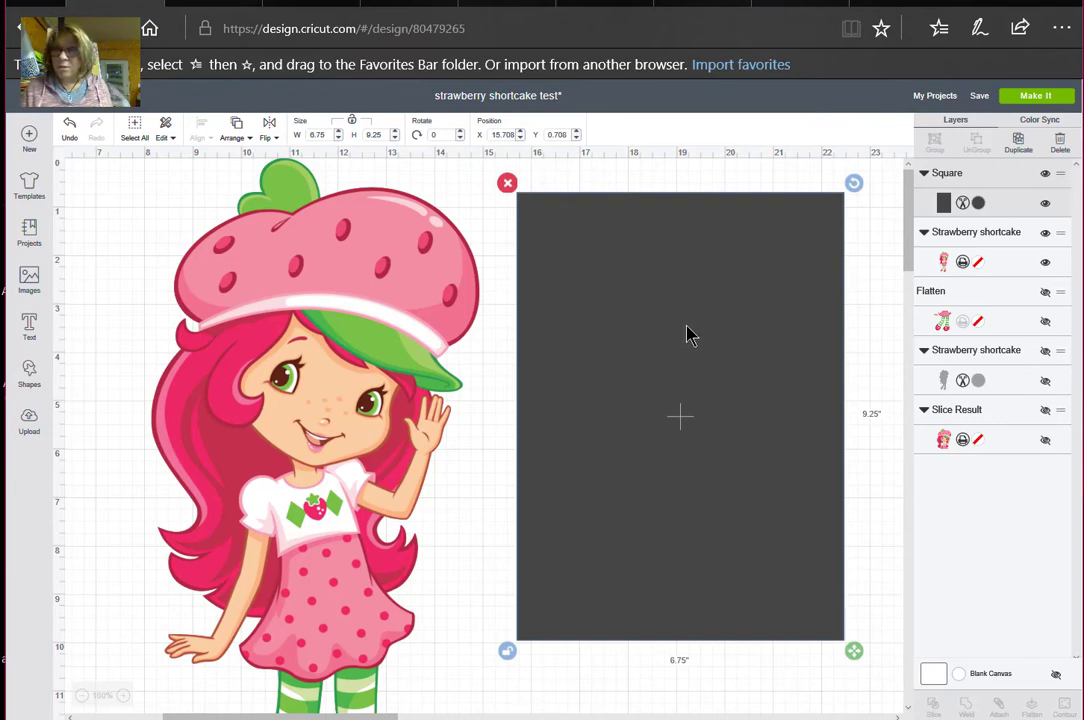
{"action": "left_click_drag", "start_coordinate": [692, 338], "coordinate": [757, 378]}
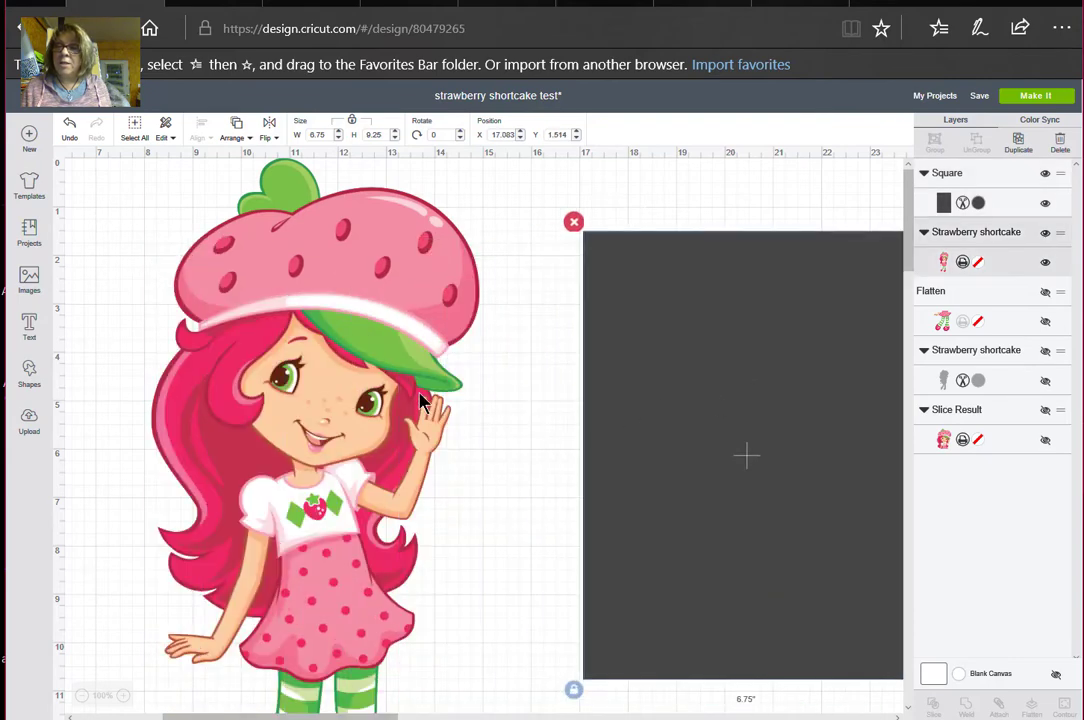
Step: Scale the Strawberry Shortcake image down slightly from its lower corner, then deselect it
{"action": "left_click", "coordinate": [421, 401]}
{"action": "scroll", "coordinate": [490, 445], "scroll_direction": "down", "scroll_amount": 4}
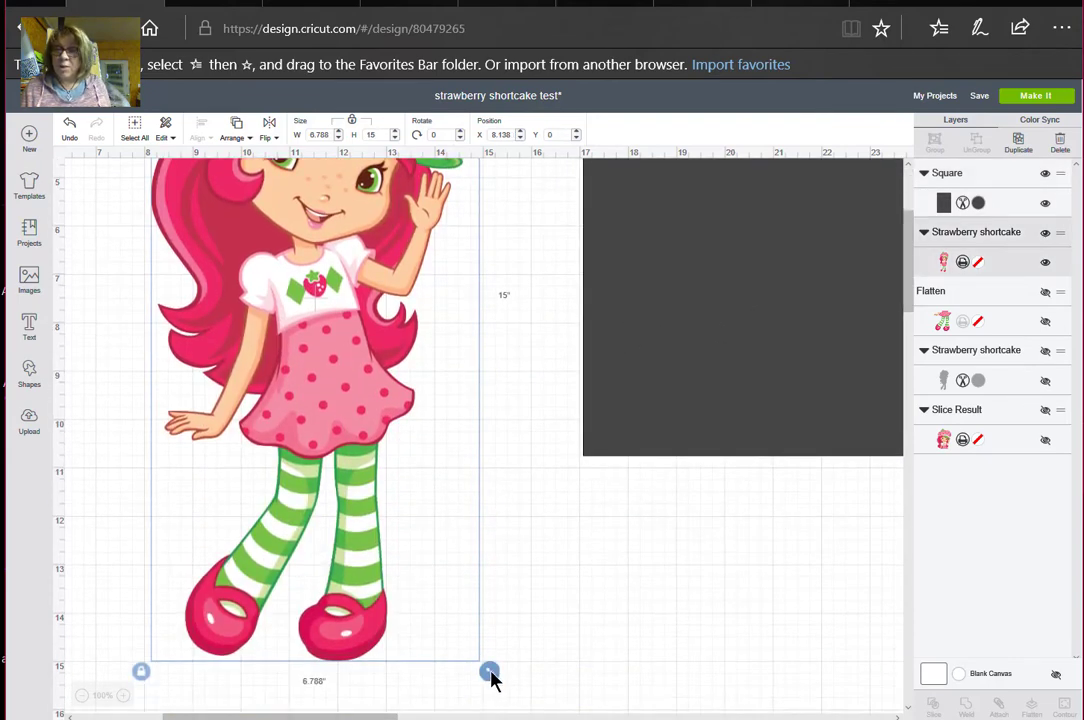
{"action": "left_click_drag", "start_coordinate": [491, 673], "coordinate": [480, 660]}
{"action": "left_click", "coordinate": [640, 540]}
{"action": "scroll", "coordinate": [655, 568], "scroll_direction": "up", "scroll_amount": 3}
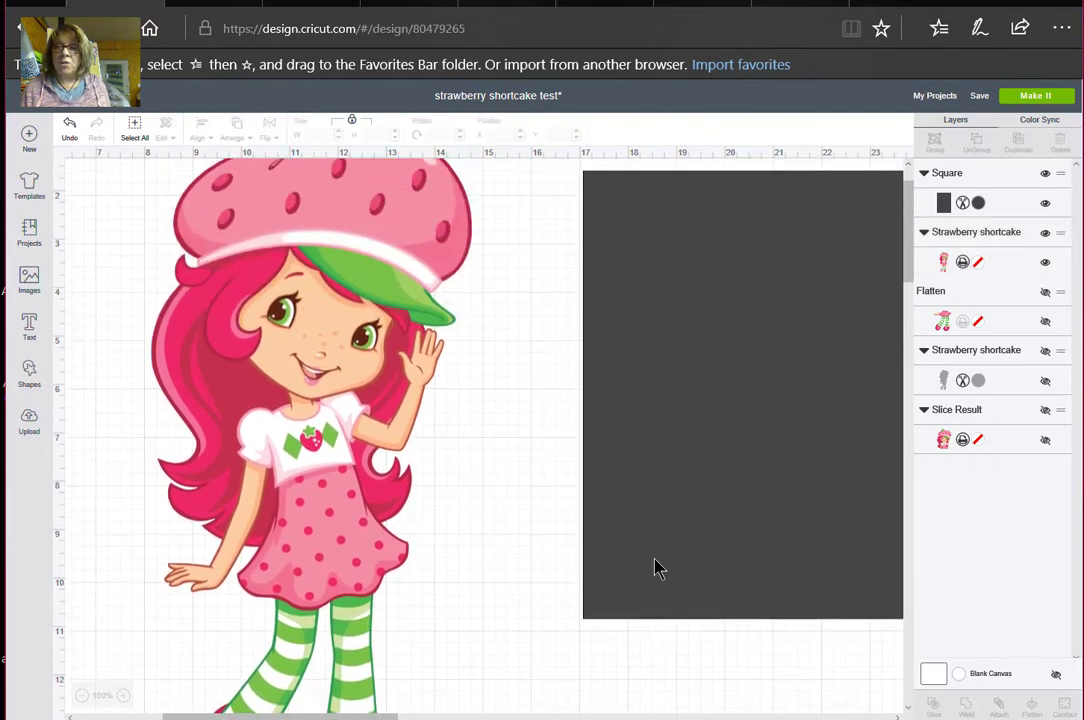
Step: Move the rectangle over the character's upper body at about X 8.06, Y 0, and send it to the back
{"action": "left_click_drag", "start_coordinate": [665, 513], "coordinate": [251, 418]}
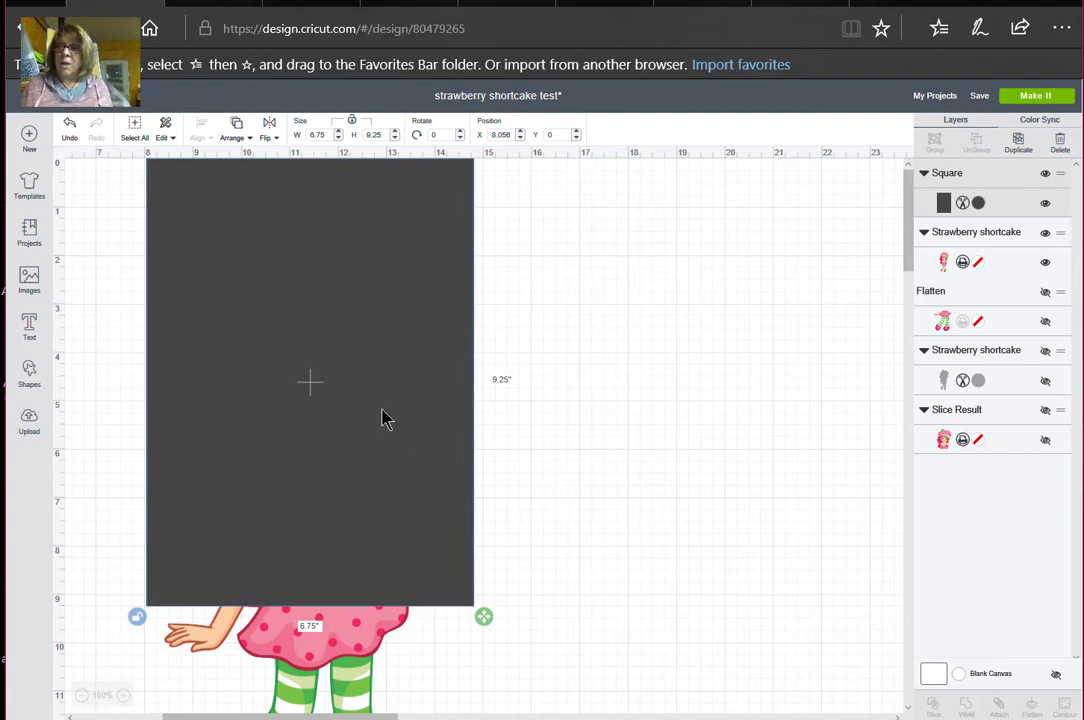
{"action": "right_click", "coordinate": [363, 306]}
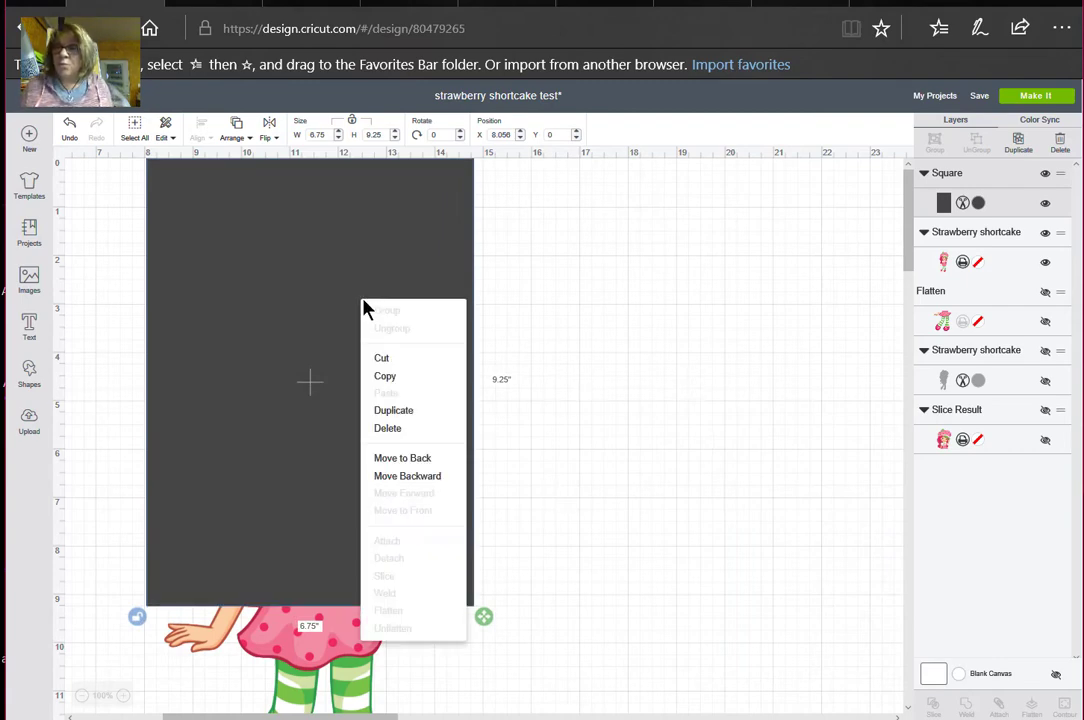
{"action": "left_click", "coordinate": [402, 458]}
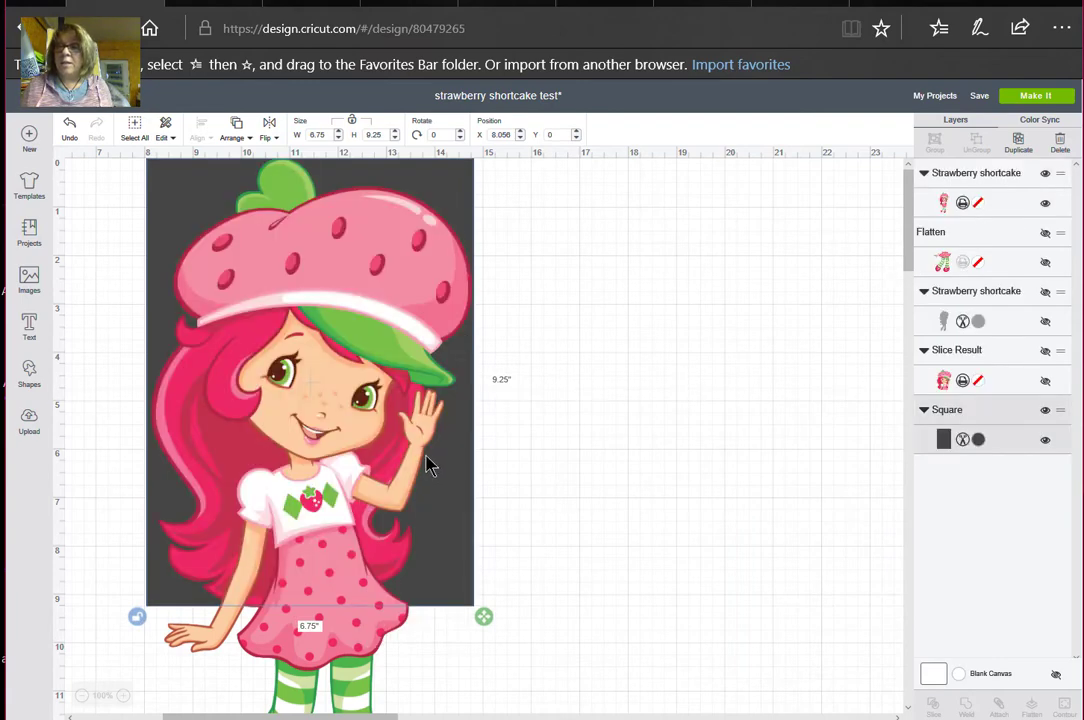
Step: Scale the Strawberry Shortcake image down slightly to about 6.52 by 14.42 inches, then deselect it
{"action": "left_click", "coordinate": [318, 430]}
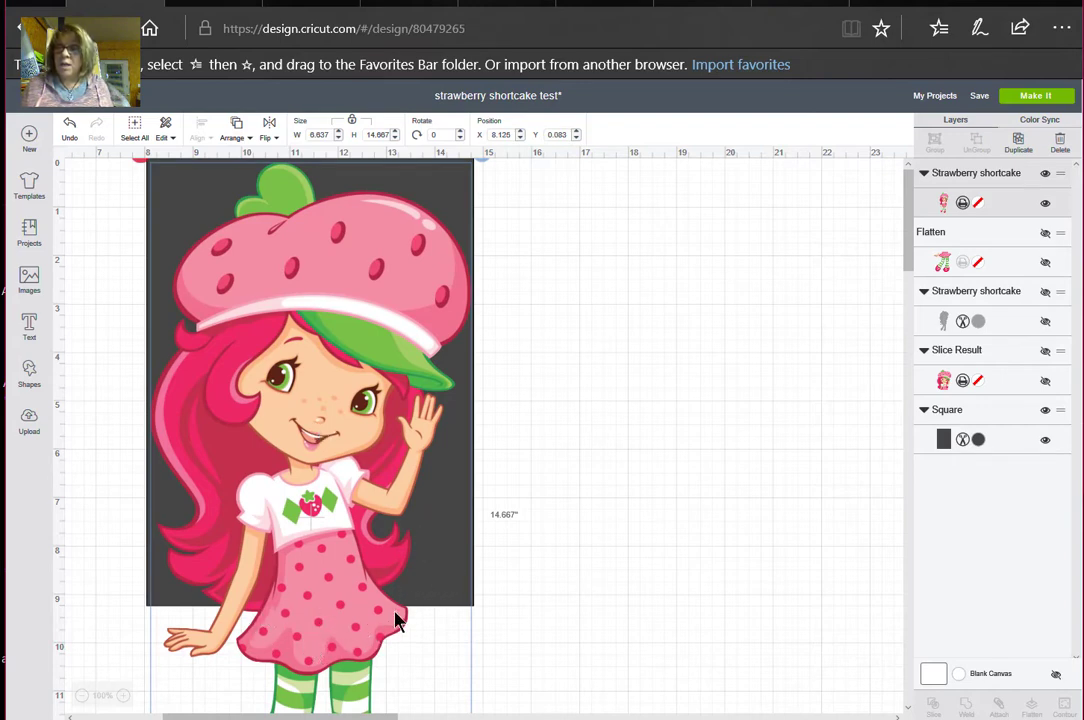
{"action": "scroll", "coordinate": [577, 483], "scroll_direction": "up", "scroll_amount": 3}
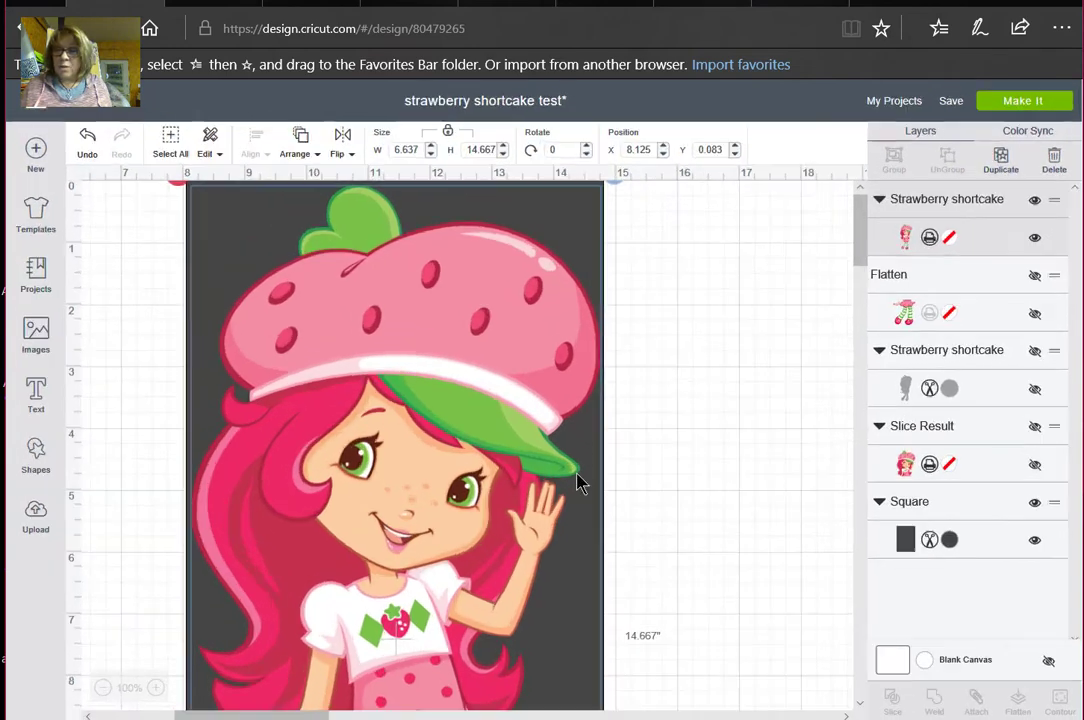
{"action": "left_click_drag", "start_coordinate": [857, 238], "coordinate": [857, 278]}
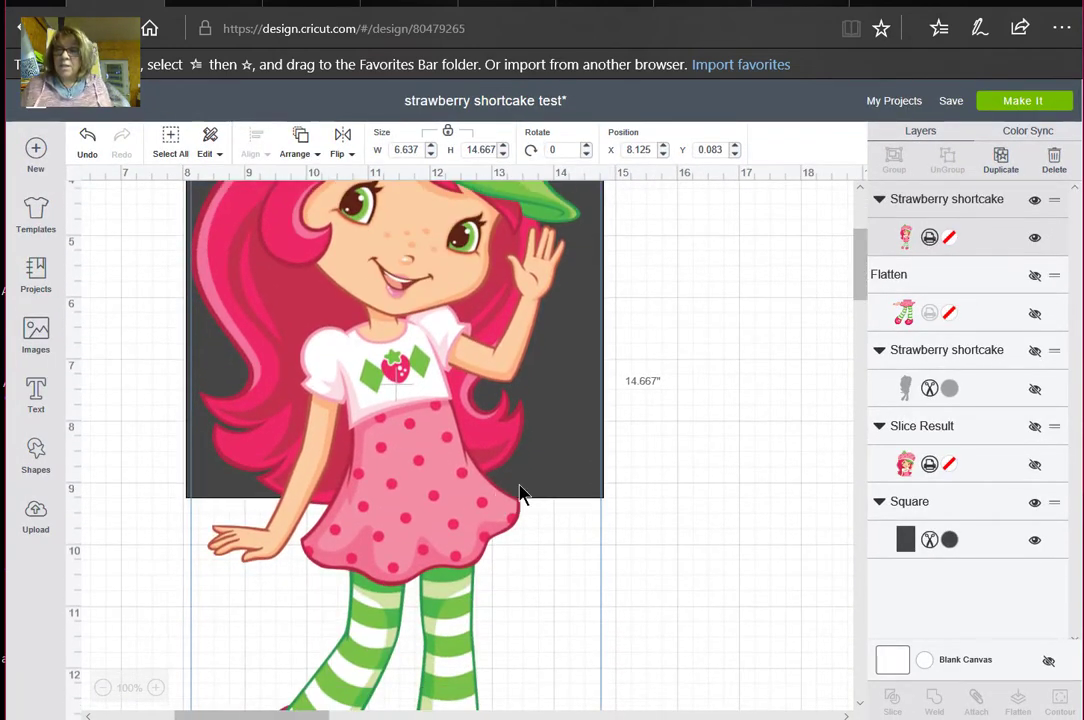
{"action": "scroll", "coordinate": [643, 478], "scroll_direction": "up", "scroll_amount": 5}
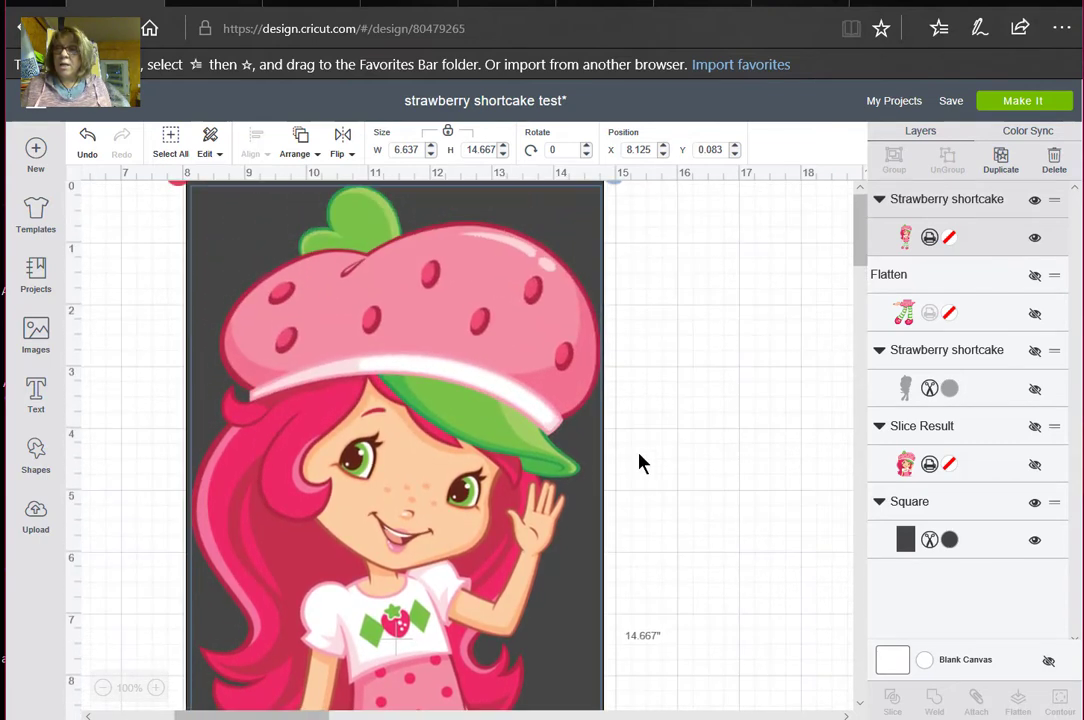
{"action": "scroll", "coordinate": [641, 462], "scroll_direction": "down", "scroll_amount": 8}
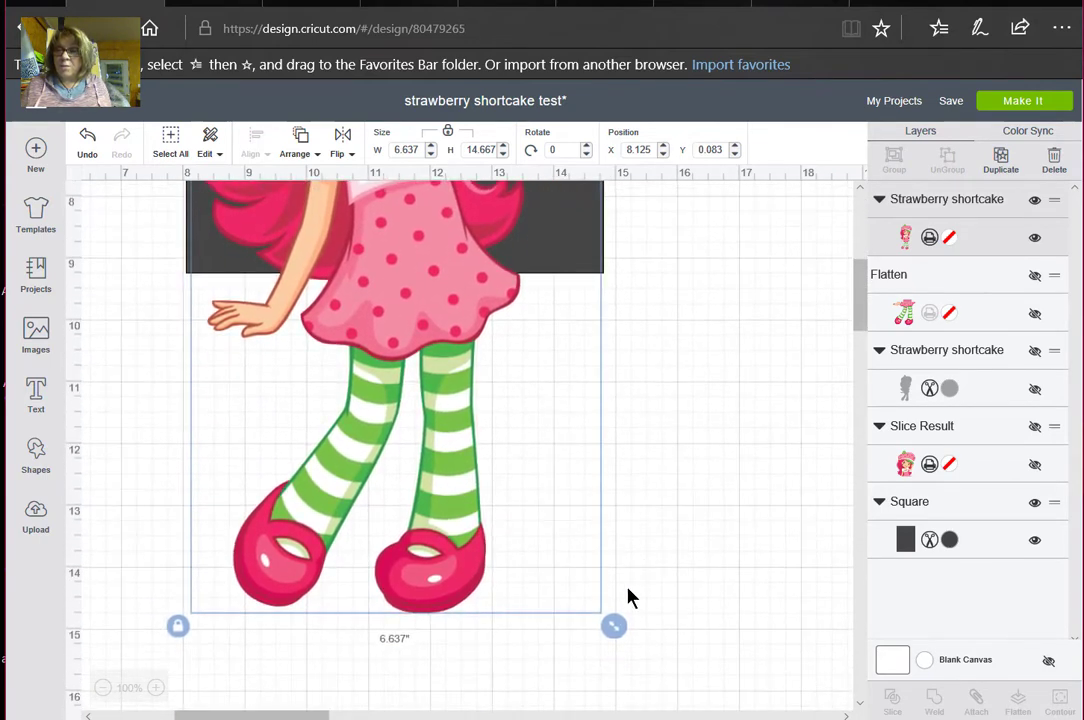
{"action": "left_click_drag", "start_coordinate": [616, 628], "coordinate": [606, 614]}
{"action": "left_click", "coordinate": [716, 582]}
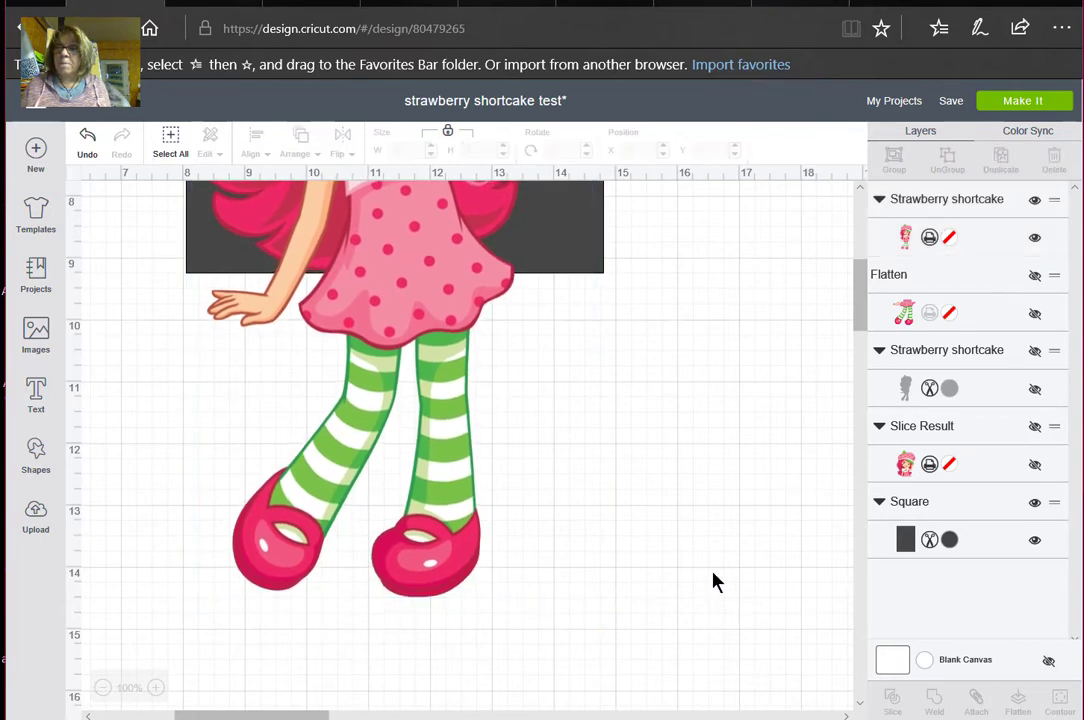
Step: Select the full Strawberry Shortcake image together with the rectangle behind it and slice them
{"action": "scroll", "coordinate": [624, 474], "scroll_direction": "up", "scroll_amount": 10}
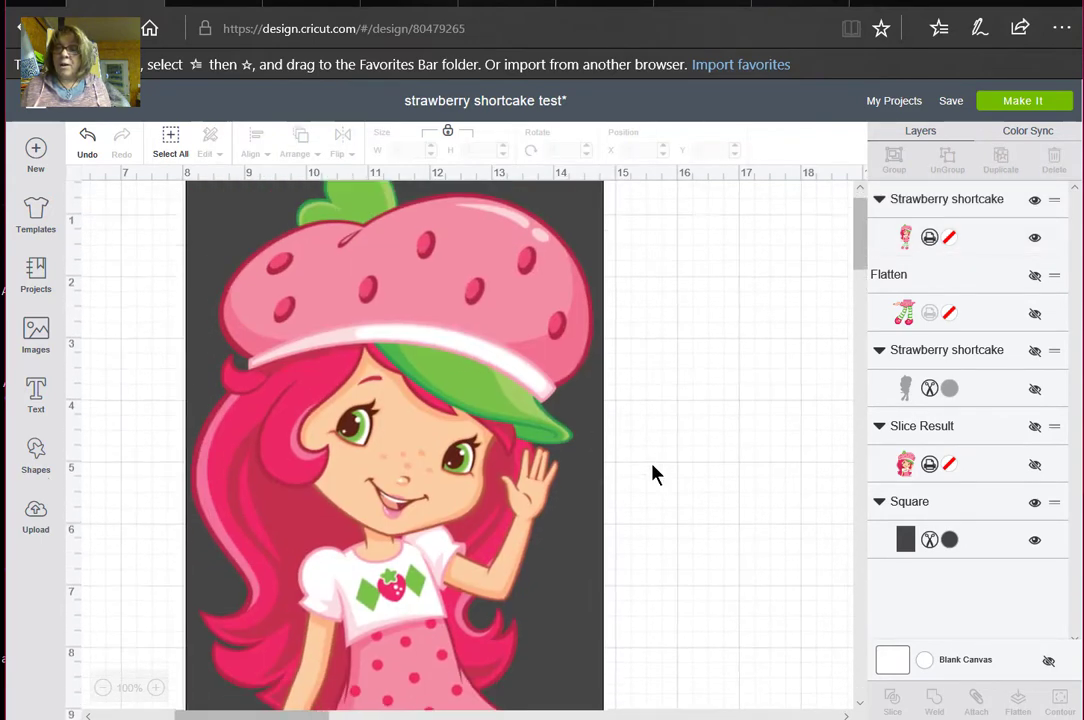
{"action": "scroll", "coordinate": [622, 491], "scroll_direction": "down", "scroll_amount": 5}
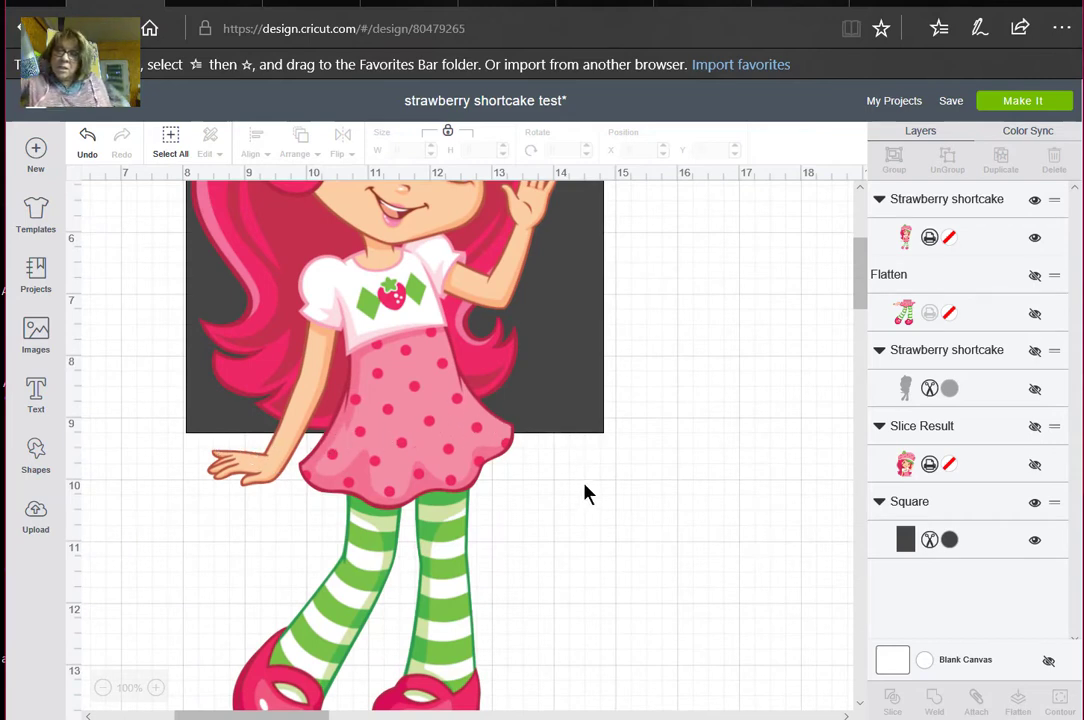
{"action": "left_click", "coordinate": [590, 543]}
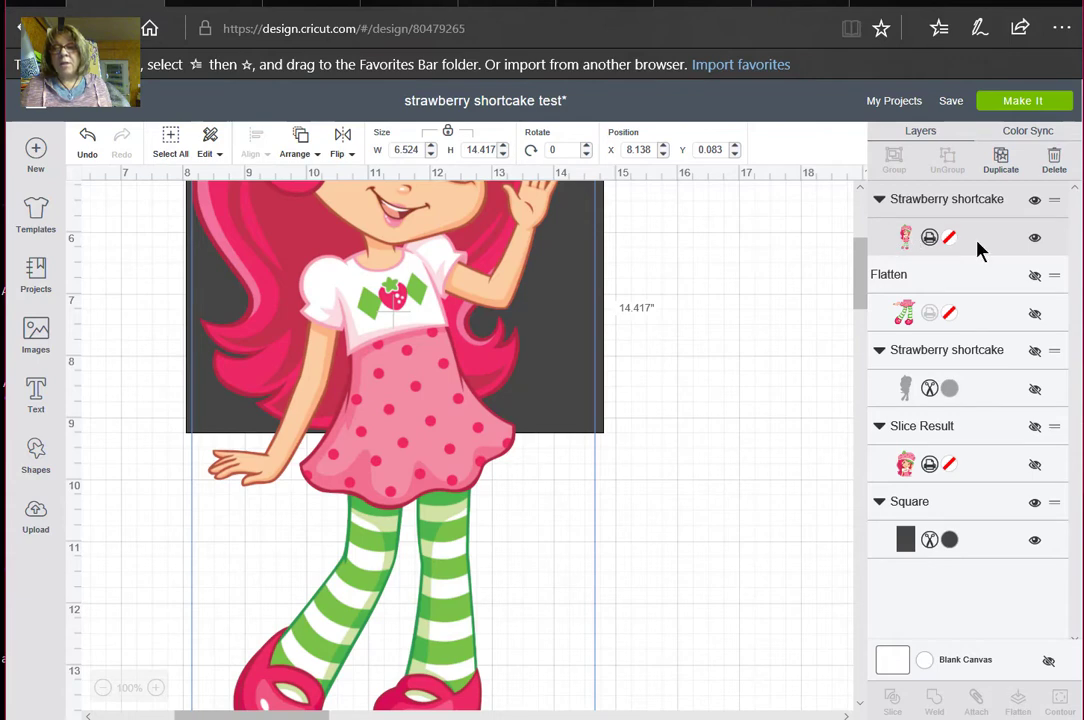
{"action": "left_click", "coordinate": [979, 540]}
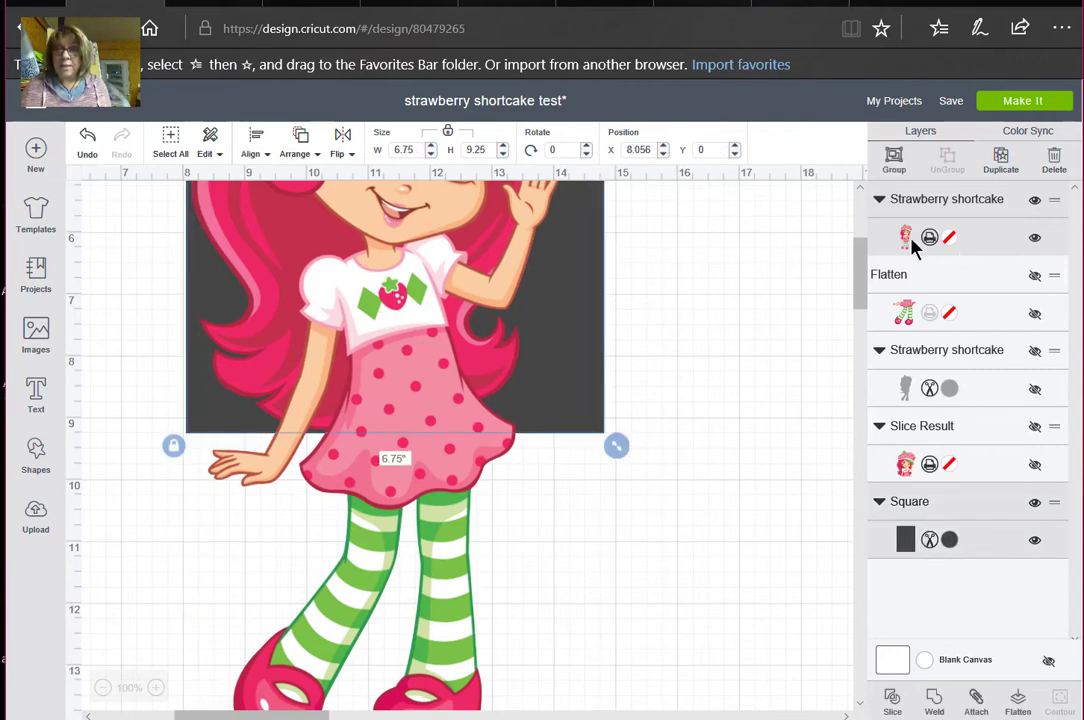
{"action": "left_click", "coordinate": [891, 706]}
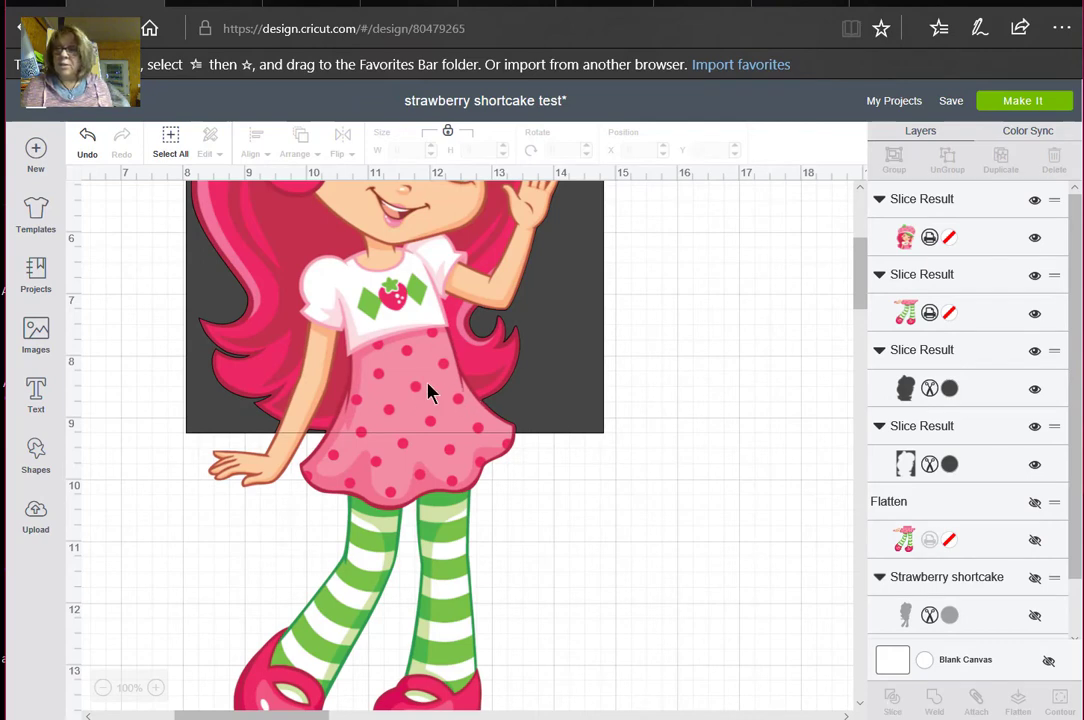
Step: Move the sliced upper body away from the legs and delete the two dark leftover slice pieces
{"action": "left_click_drag", "start_coordinate": [431, 394], "coordinate": [632, 588]}
{"action": "left_click_drag", "start_coordinate": [411, 336], "coordinate": [385, 375]}
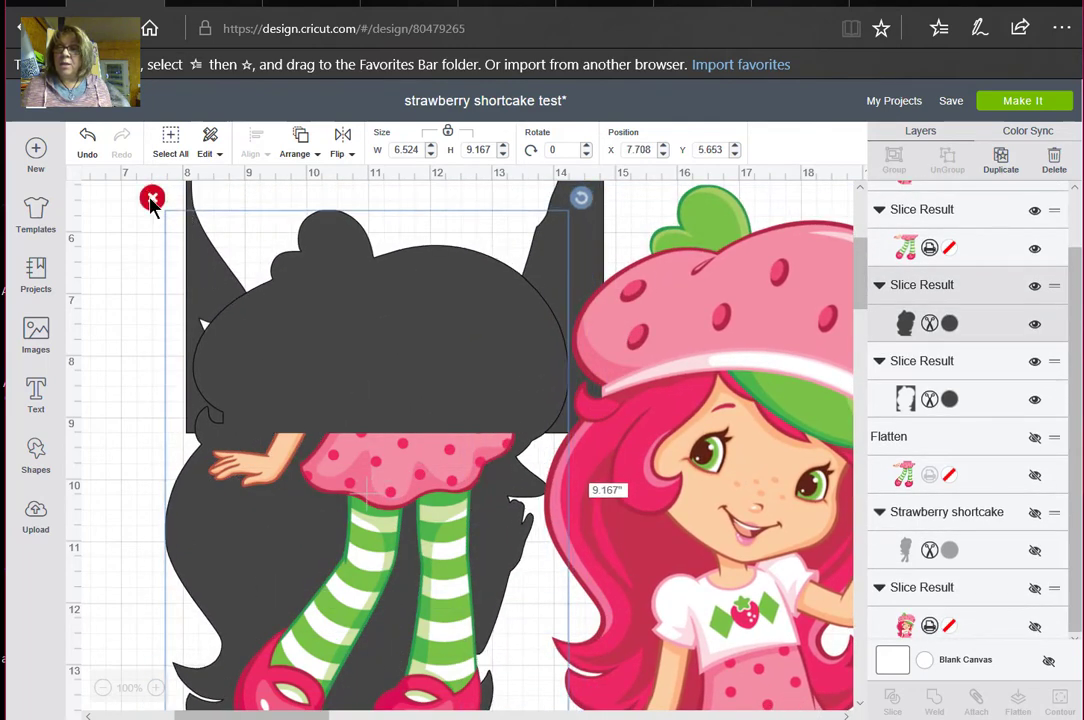
{"action": "left_click", "coordinate": [153, 197]}
{"action": "left_click_drag", "start_coordinate": [218, 298], "coordinate": [160, 546]}
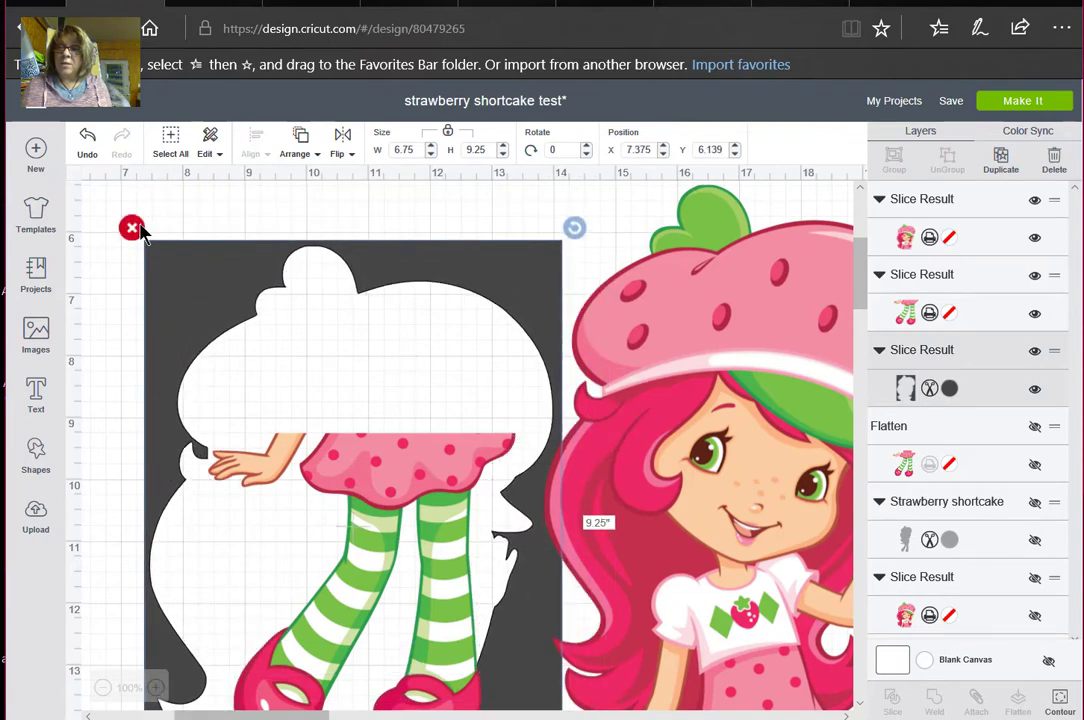
{"action": "left_click", "coordinate": [132, 229]}
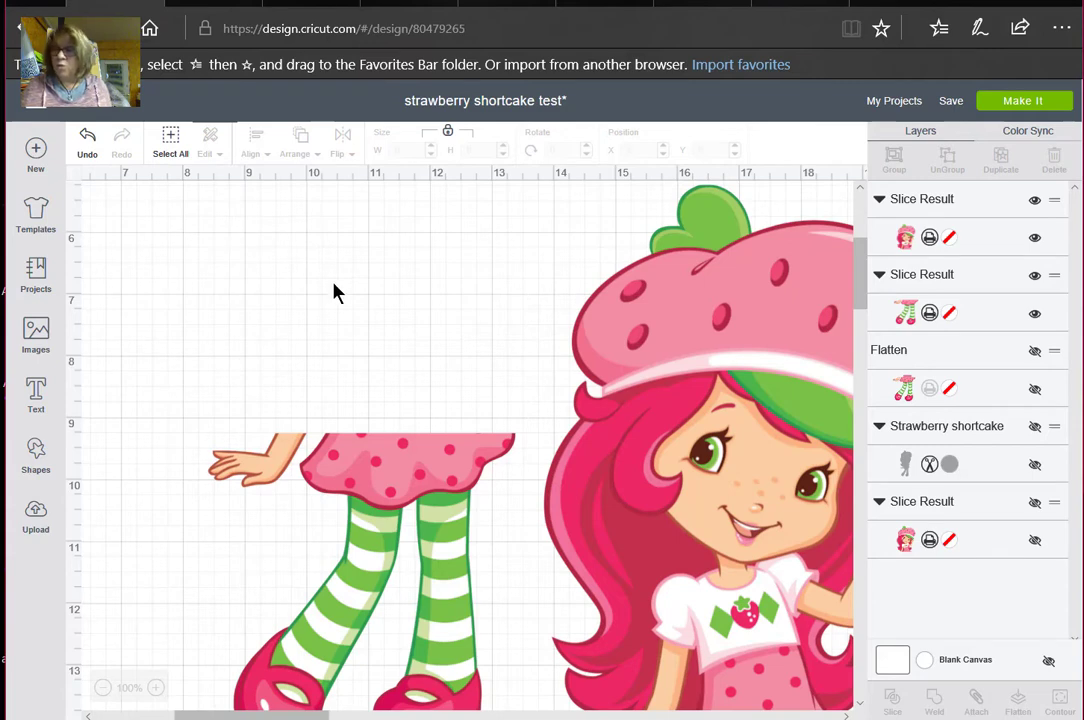
Step: Move the upper body section farther from the legs, to about X 14.9, Y 5.78
{"action": "key", "text": "ctrl+minus"}
{"action": "key", "text": "ctrl+minus"}
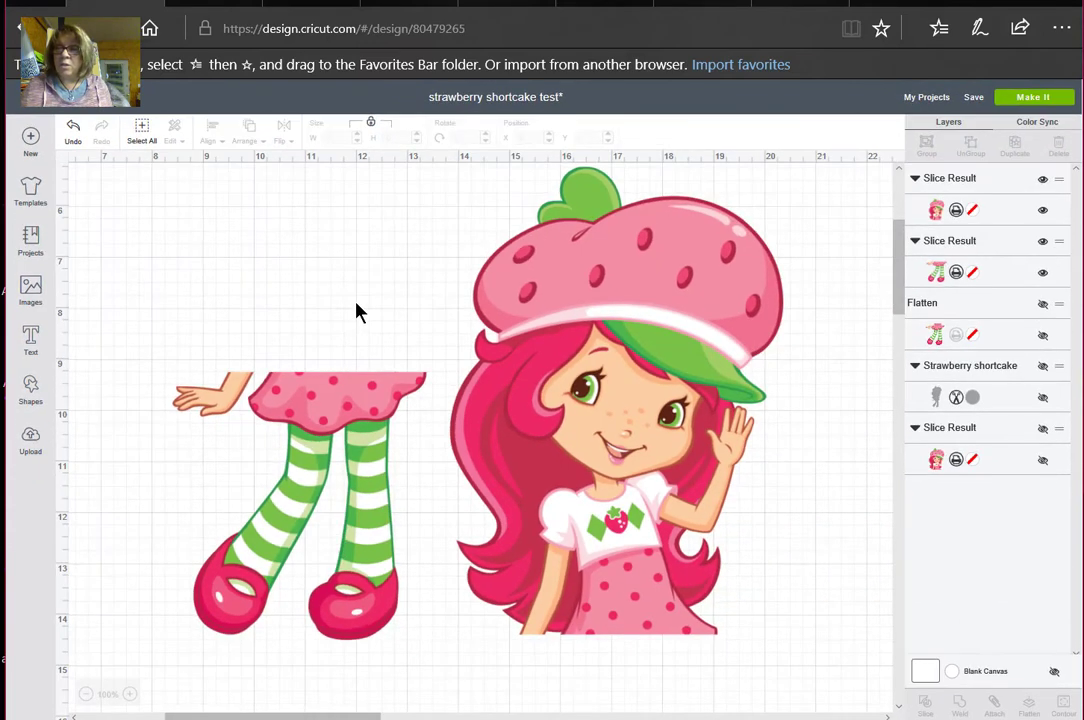
{"action": "left_click_drag", "start_coordinate": [652, 403], "coordinate": [708, 430]}
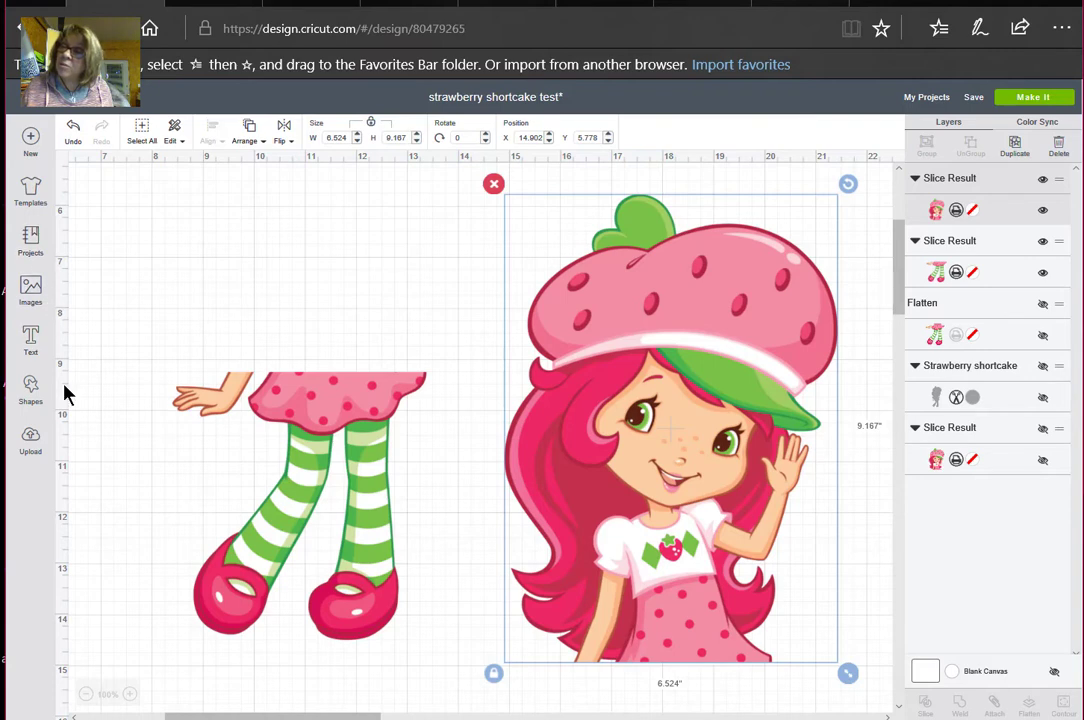
Step: Add a square shape and move it into the empty area beside the legs at about X 3.01, Y 5.43
{"action": "left_click", "coordinate": [29, 393]}
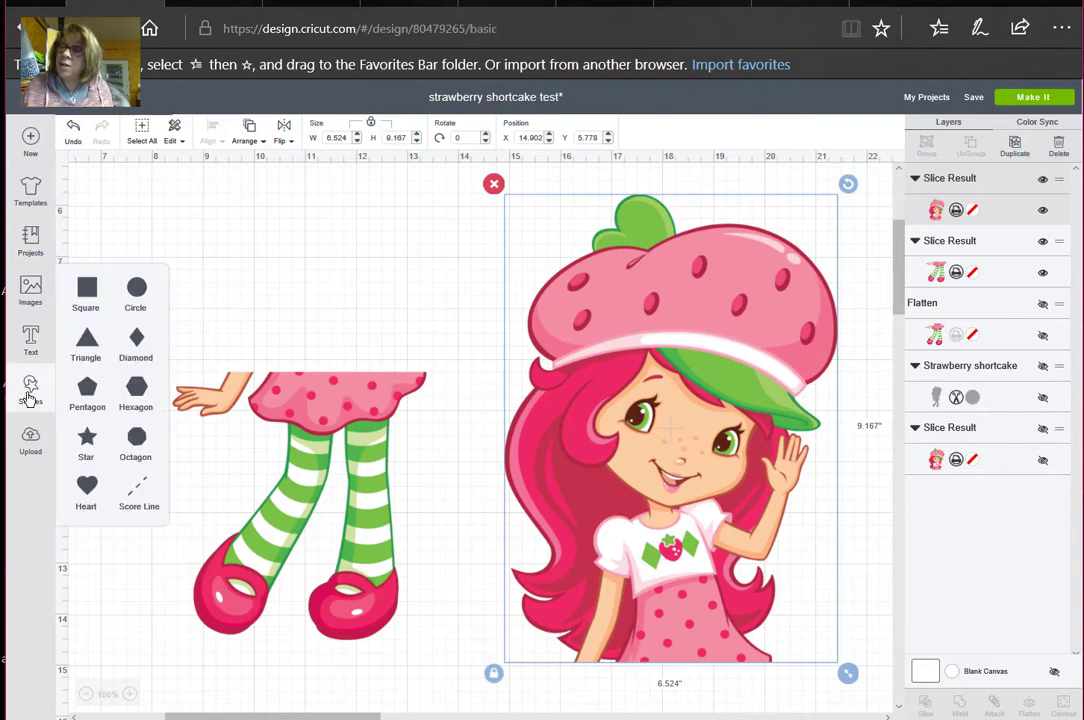
{"action": "left_click", "coordinate": [86, 300]}
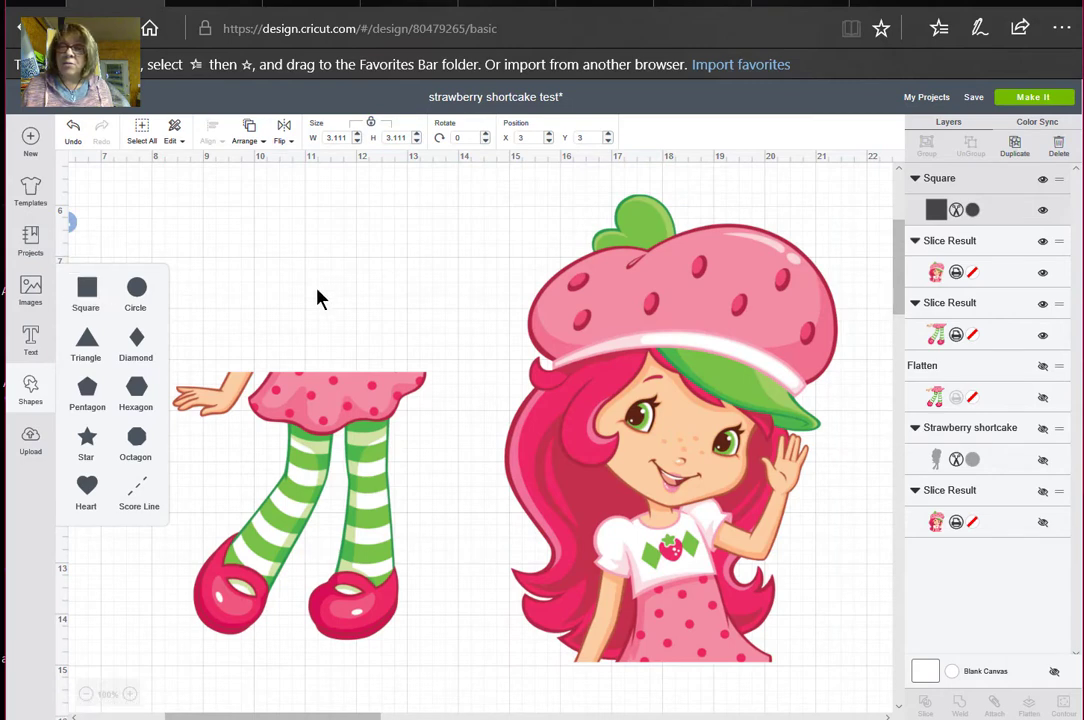
{"action": "scroll", "coordinate": [317, 298], "scroll_direction": "up", "scroll_amount": 3}
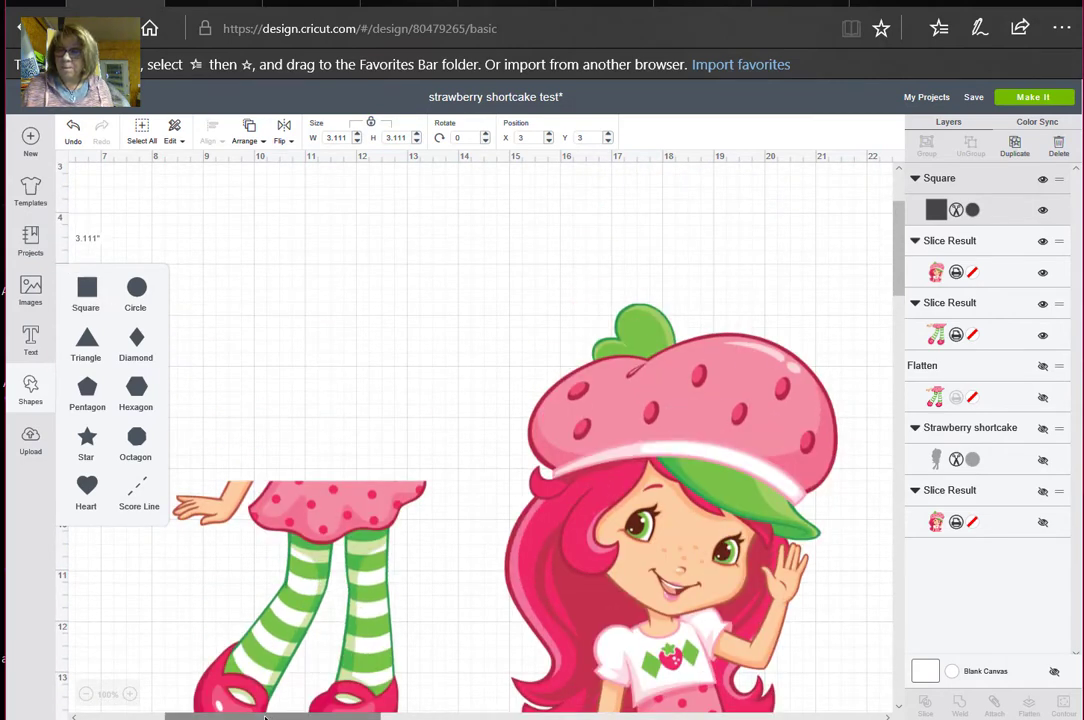
{"action": "left_click_drag", "start_coordinate": [273, 712], "coordinate": [150, 710]}
{"action": "left_click_drag", "start_coordinate": [312, 293], "coordinate": [322, 438]}
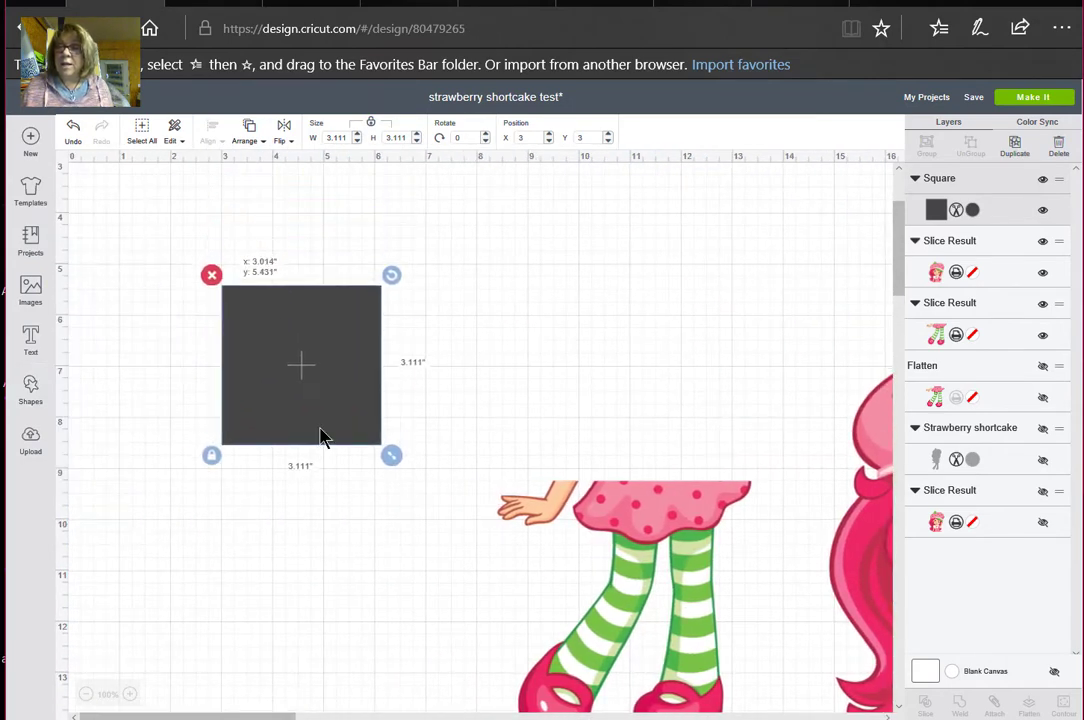
Step: Unlock the new square's proportions and set it to 9.25 inches high and 6.75 inches wide
{"action": "left_click", "coordinate": [371, 124]}
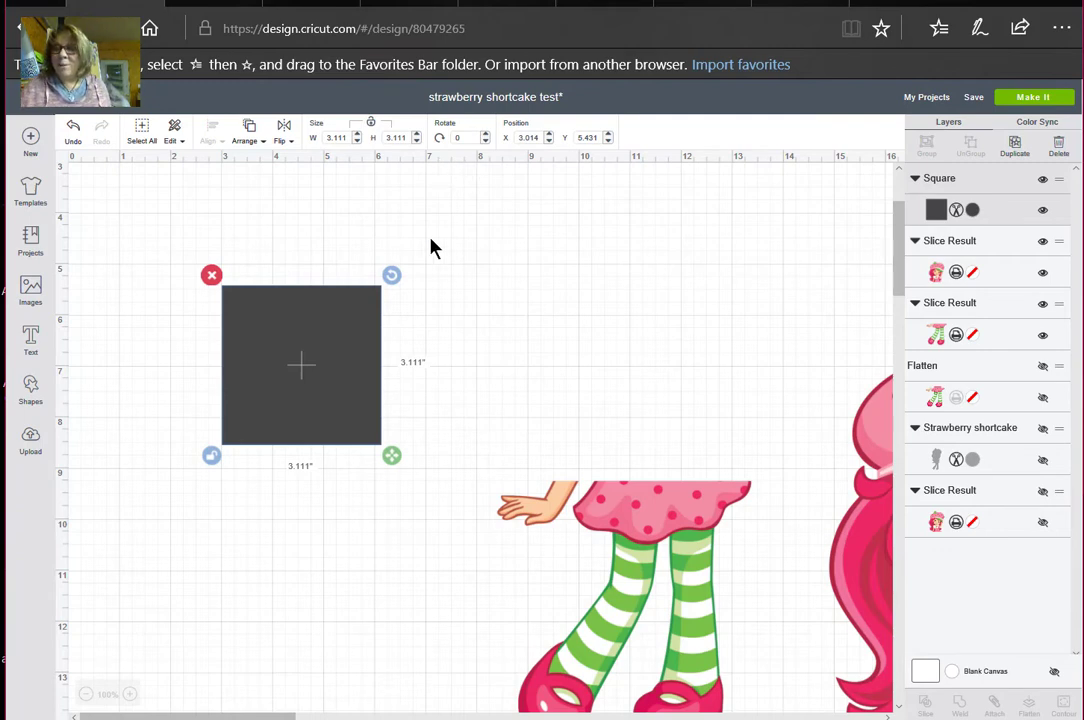
{"action": "left_click", "coordinate": [385, 137]}
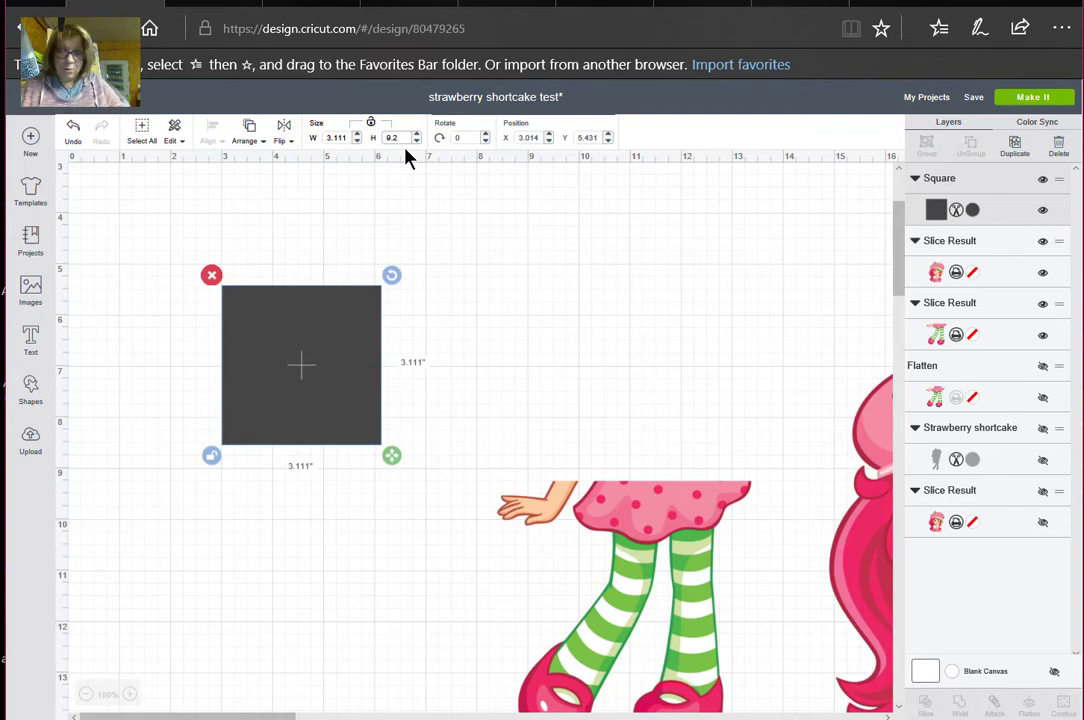
{"action": "key", "text": "Return"}
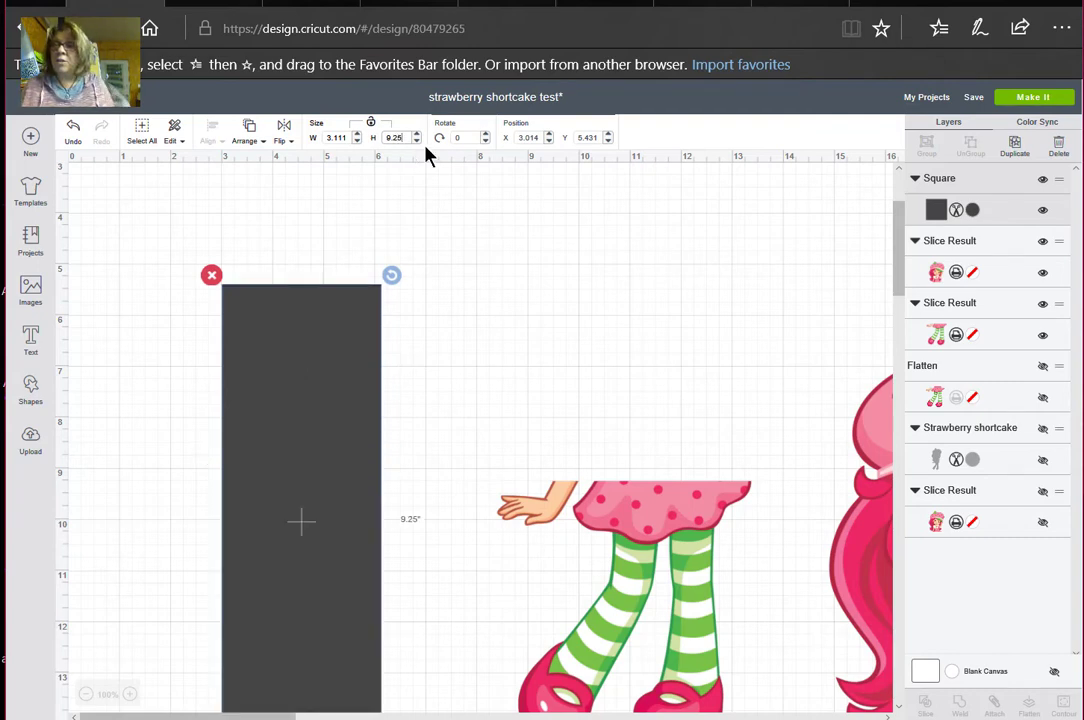
{"action": "double_click", "coordinate": [330, 137]}
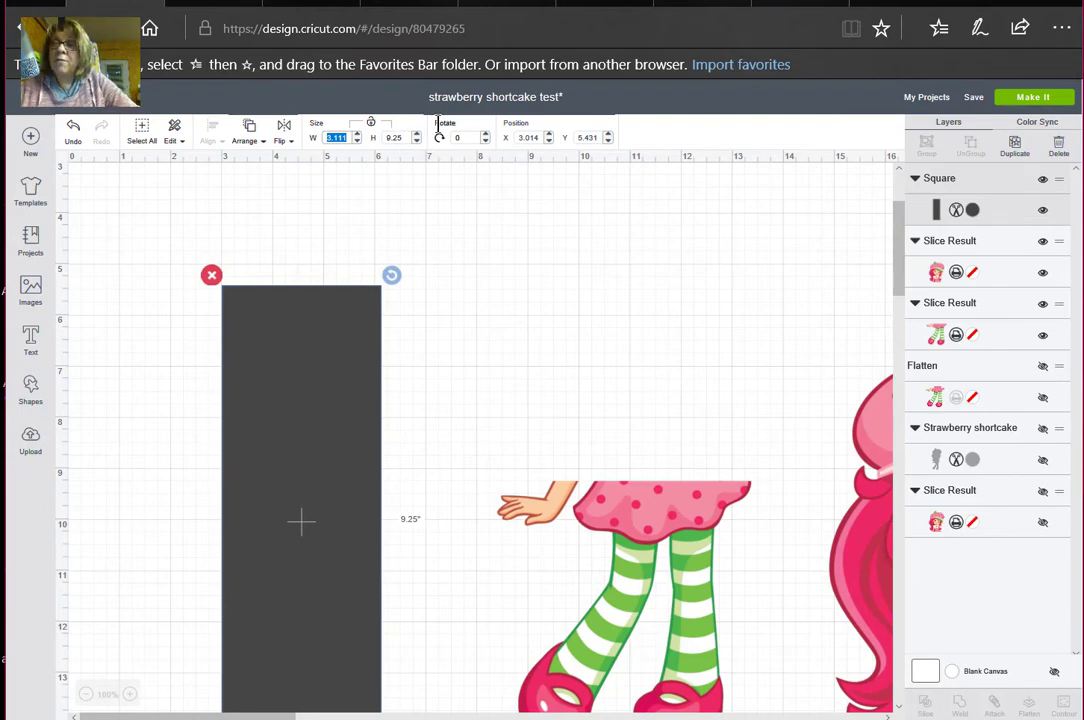
{"action": "type", "text": "6"}
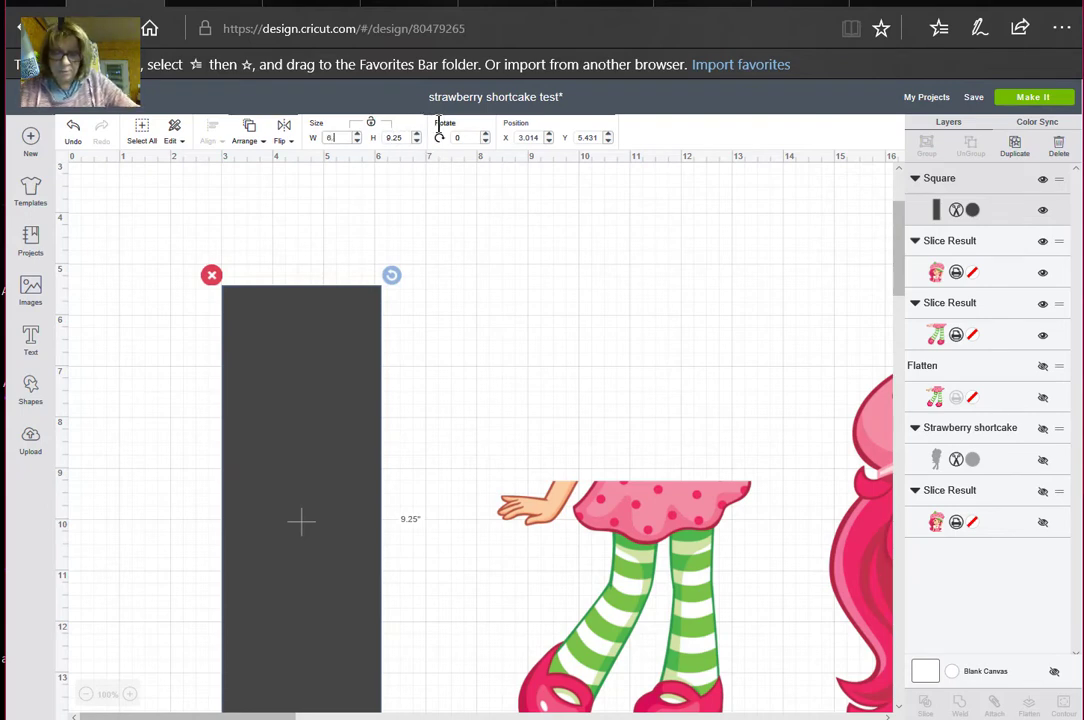
{"action": "type", "text": ".75"}
{"action": "key", "text": "Return"}
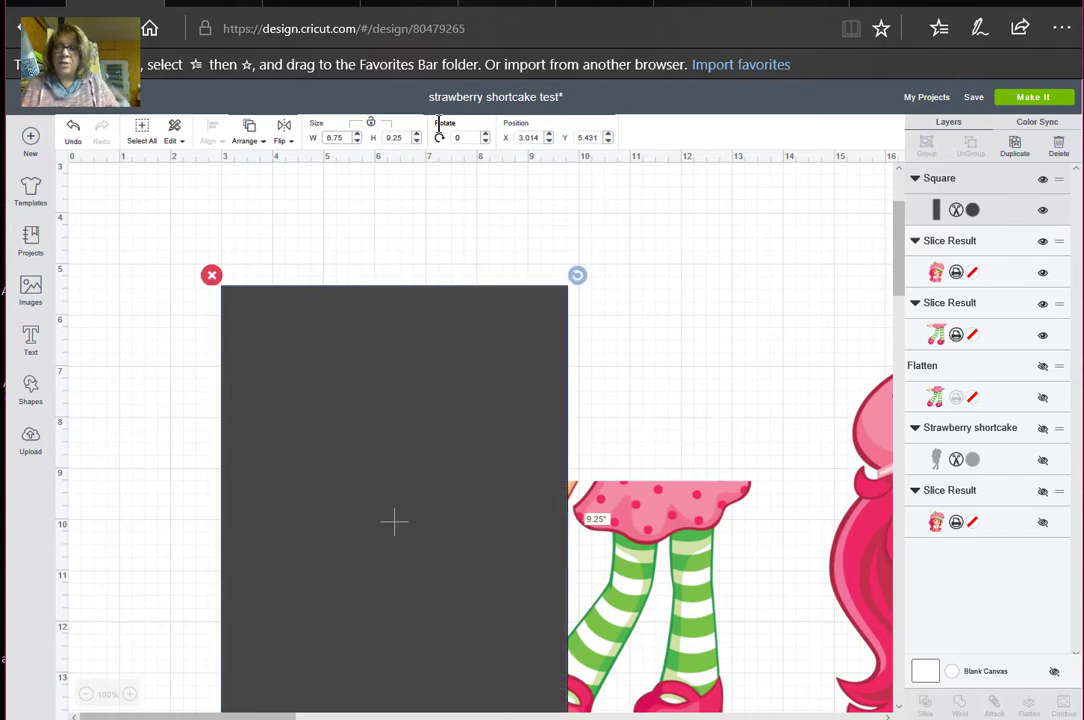
Step: Place the rectangle over the legs section to check that the section fits inside it, then delete the rectangle
{"action": "scroll", "coordinate": [330, 630], "scroll_direction": "right", "scroll_amount": 4}
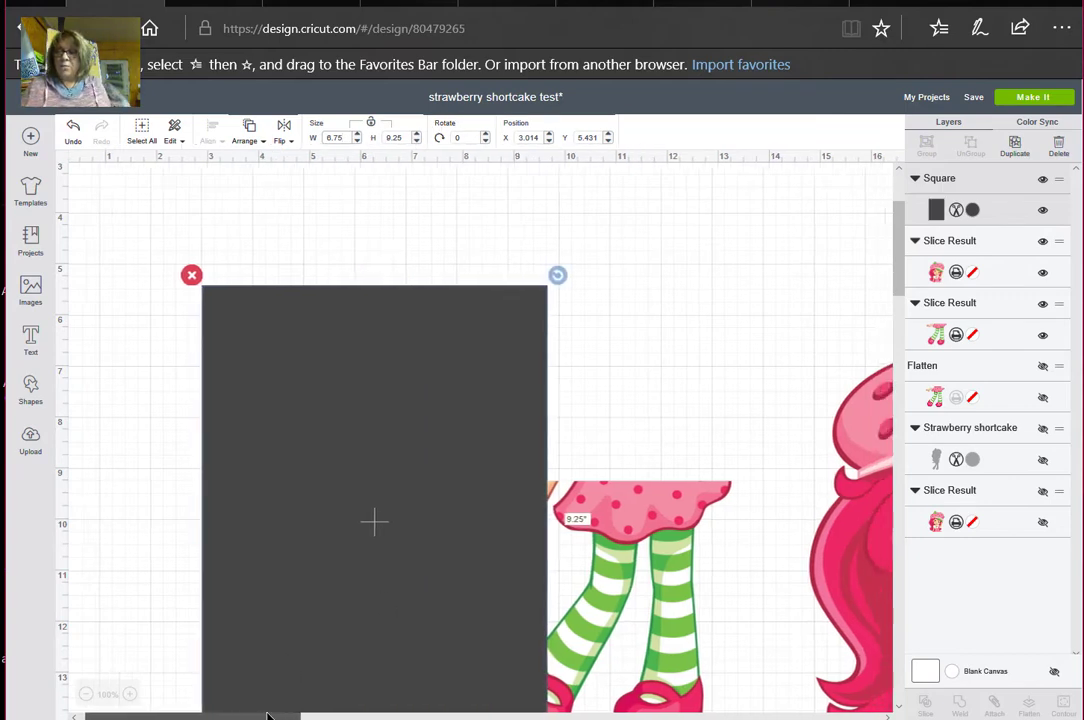
{"action": "scroll", "coordinate": [450, 520], "scroll_direction": "down", "scroll_amount": 2}
{"action": "left_click_drag", "start_coordinate": [310, 409], "coordinate": [540, 637]}
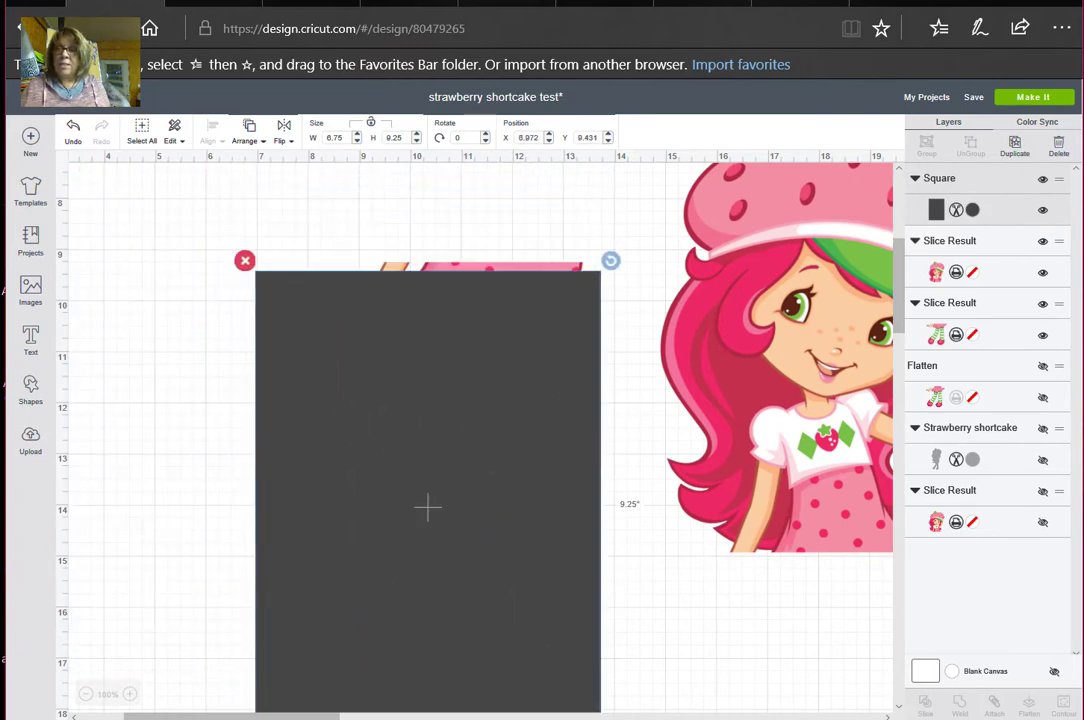
{"action": "left_click_drag", "start_coordinate": [527, 481], "coordinate": [513, 411]}
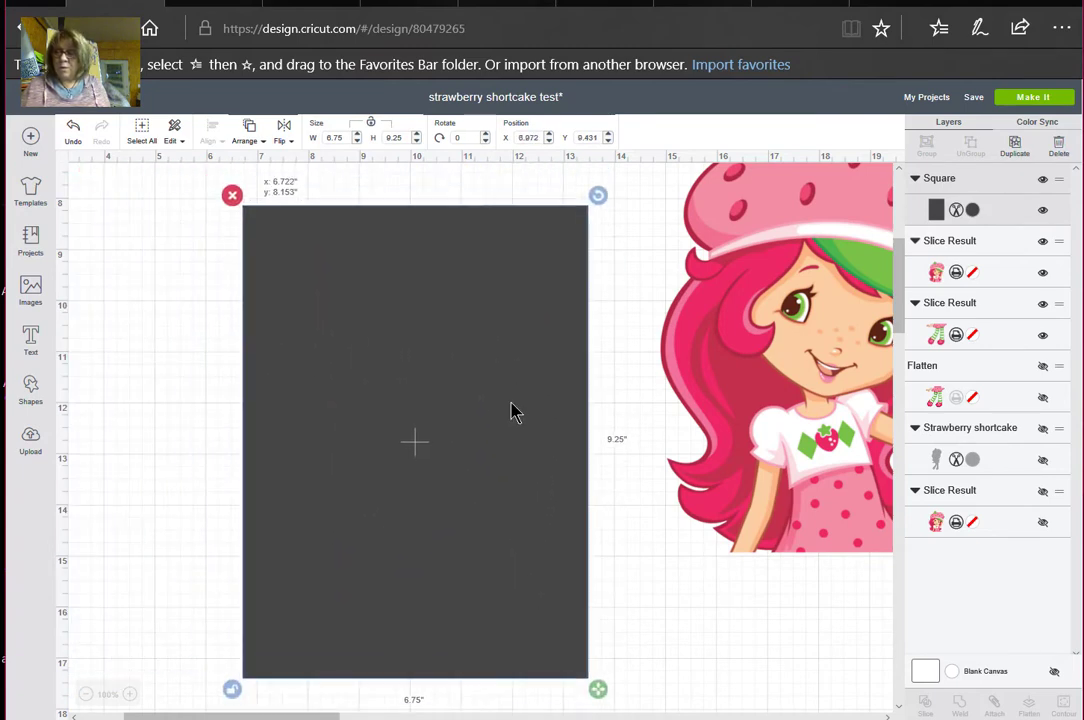
{"action": "left_click", "coordinate": [232, 196]}
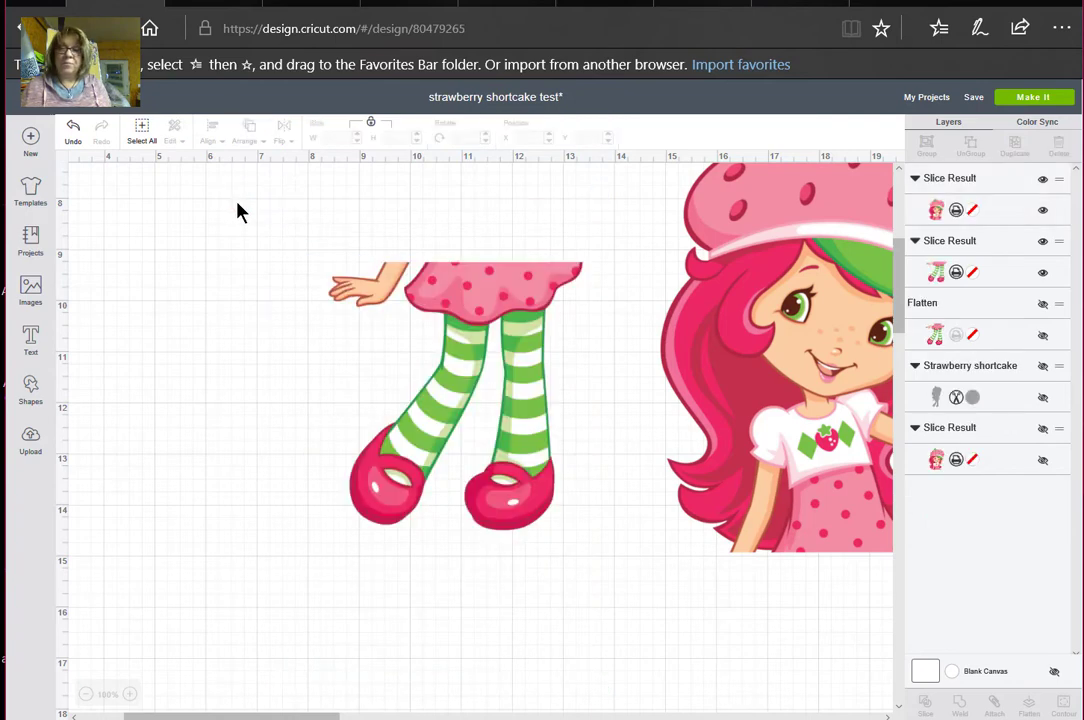
Step: Add another square shape to the canvas containing the separated upper body and legs
{"action": "left_click_drag", "start_coordinate": [271, 716], "coordinate": [348, 716]}
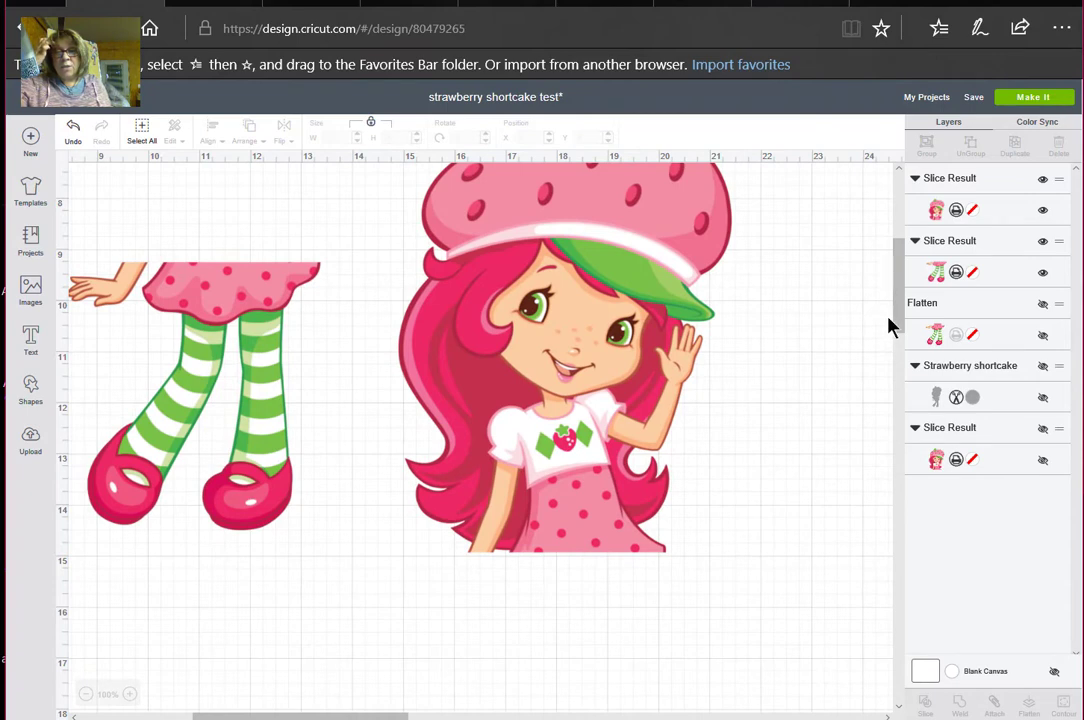
{"action": "left_click_drag", "start_coordinate": [900, 314], "coordinate": [900, 297]}
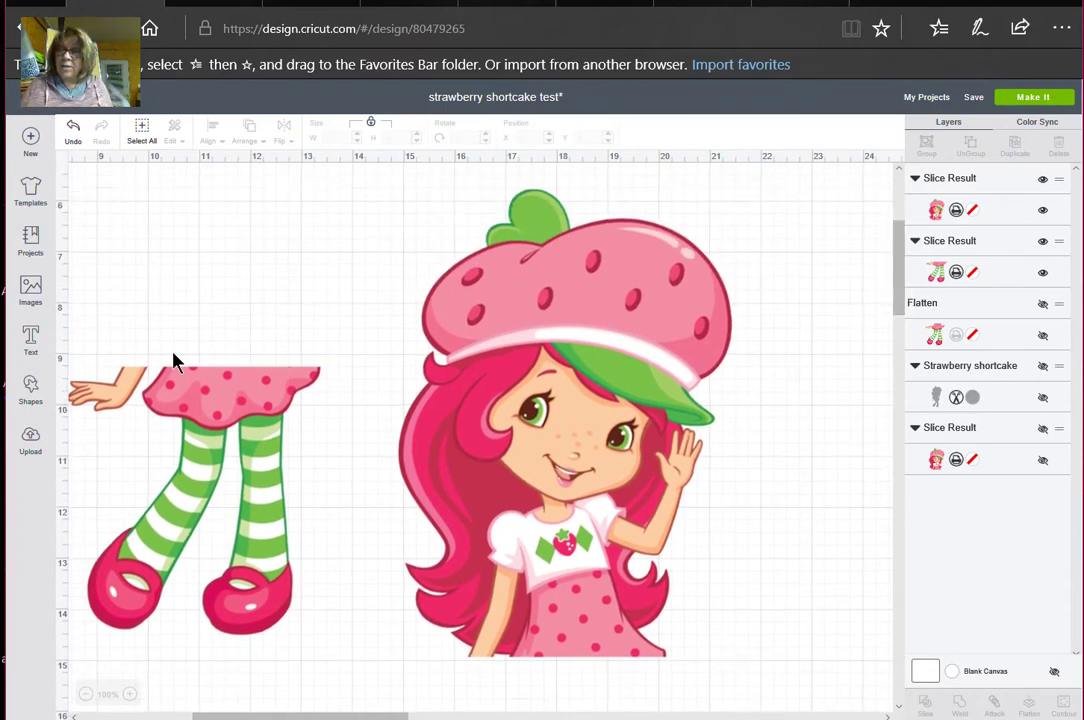
{"action": "left_click_drag", "start_coordinate": [347, 716], "coordinate": [317, 718]}
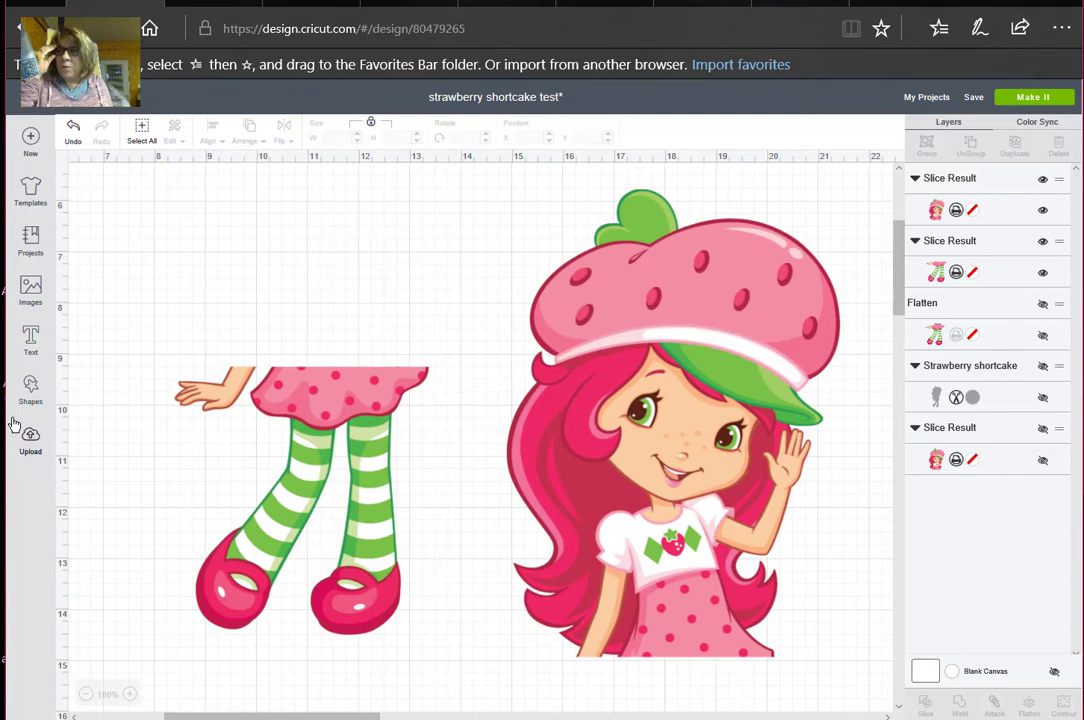
{"action": "left_click", "coordinate": [36, 393]}
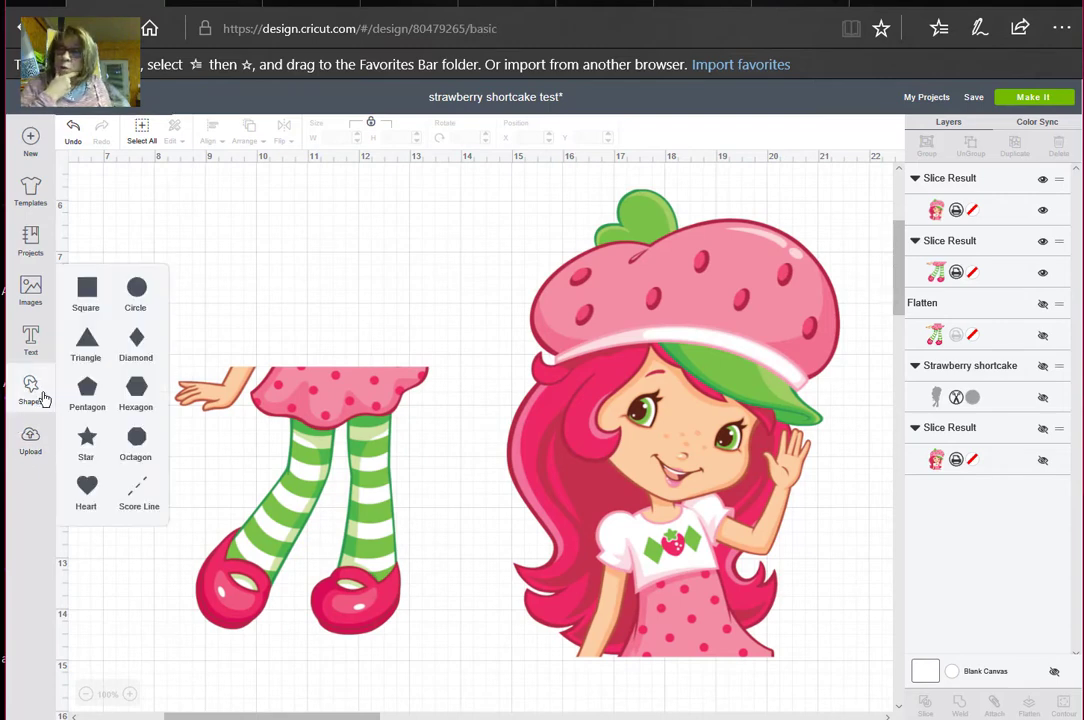
{"action": "left_click", "coordinate": [87, 297]}
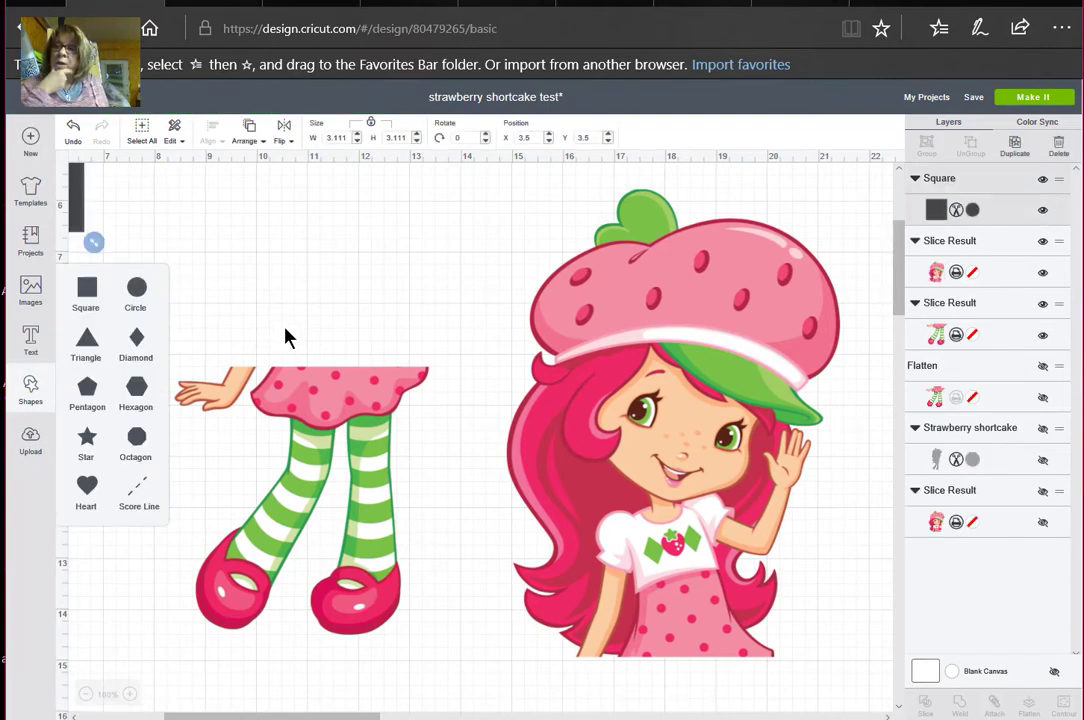
Step: Move the new square onto the skirt's cut edge, unlock its proportions and shrink it to about 1.36 by 0.67 inches
{"action": "left_click_drag", "start_coordinate": [78, 210], "coordinate": [397, 332]}
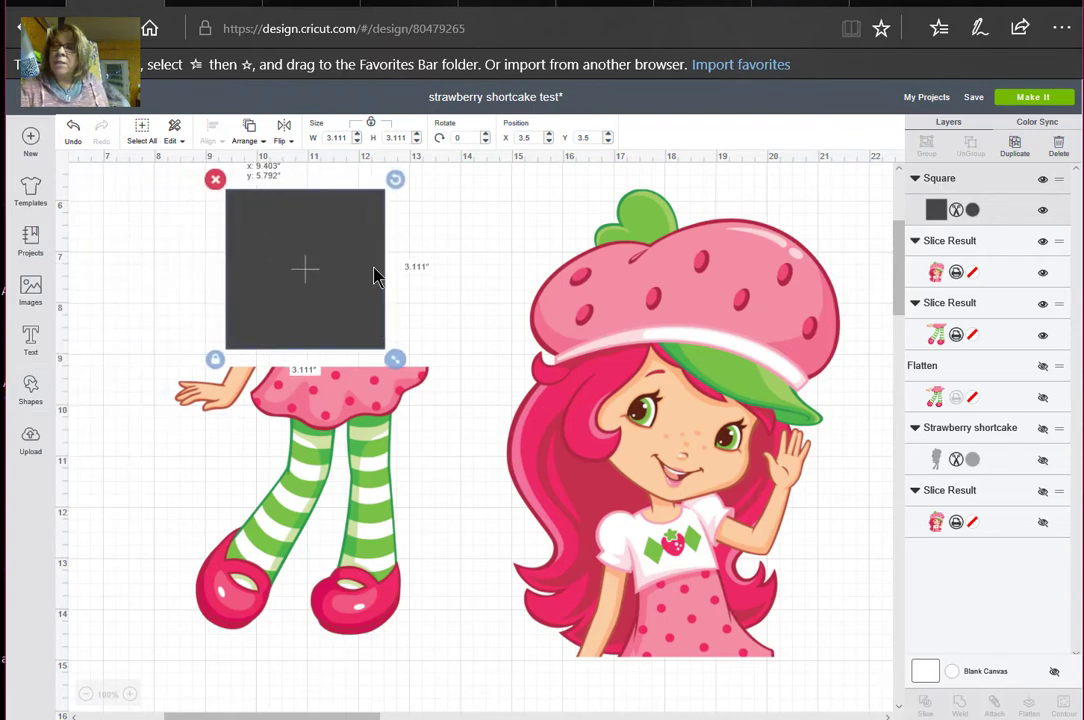
{"action": "left_click", "coordinate": [371, 124]}
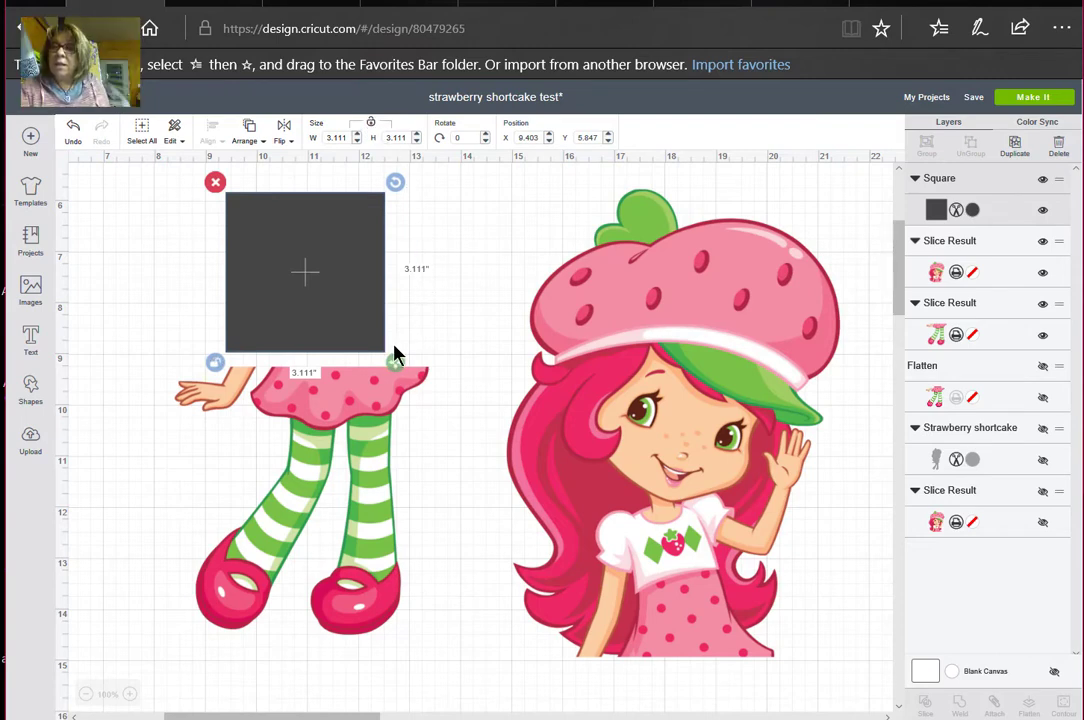
{"action": "left_click_drag", "start_coordinate": [390, 370], "coordinate": [335, 363]}
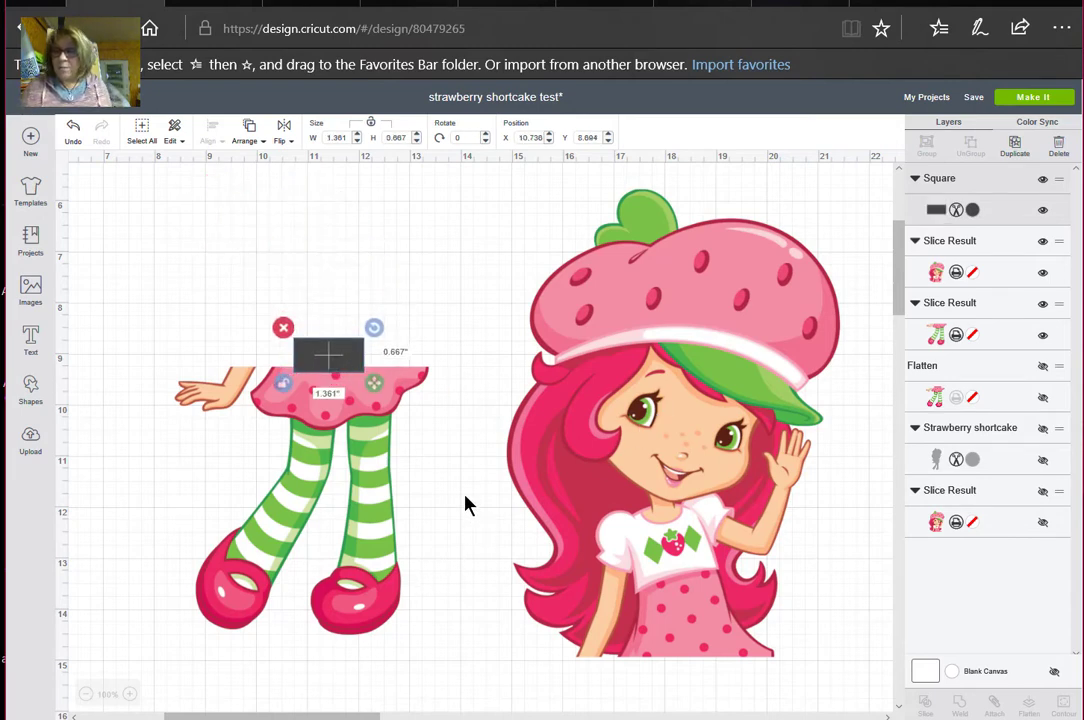
{"action": "key", "text": "ctrl+plus"}
{"action": "key", "text": "ctrl+minus"}
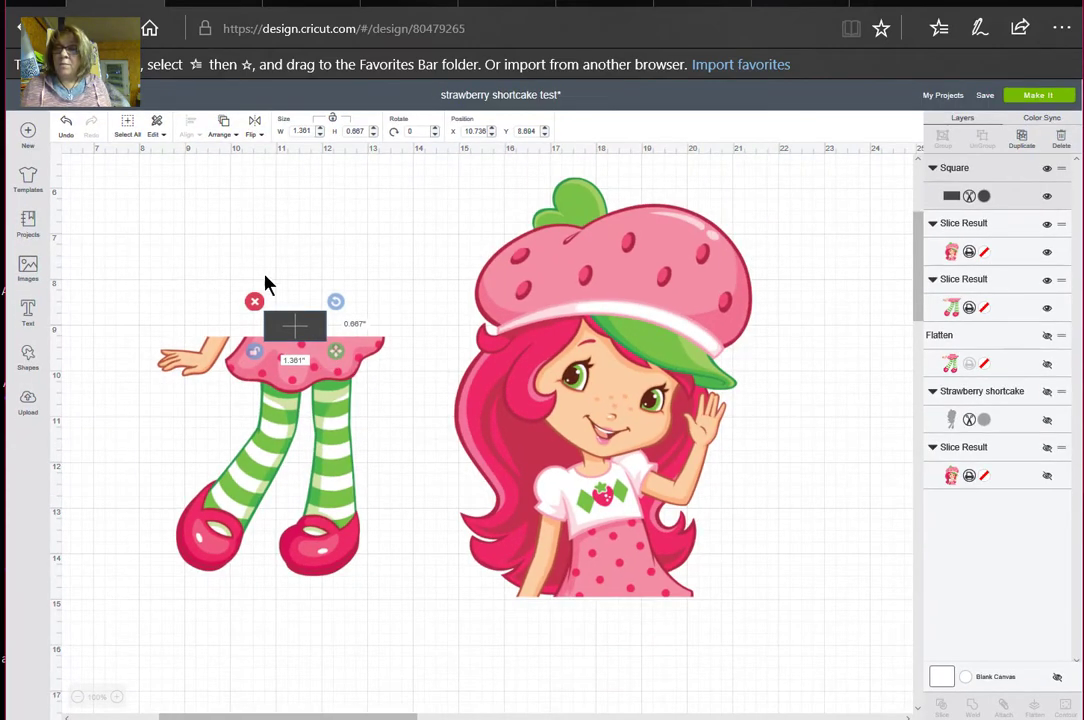
Step: Move the legs and small rectangle together farther down the canvas, and raise the upper body to about X 14.67, Y 4.42
{"action": "left_click_drag", "start_coordinate": [128, 278], "coordinate": [426, 634]}
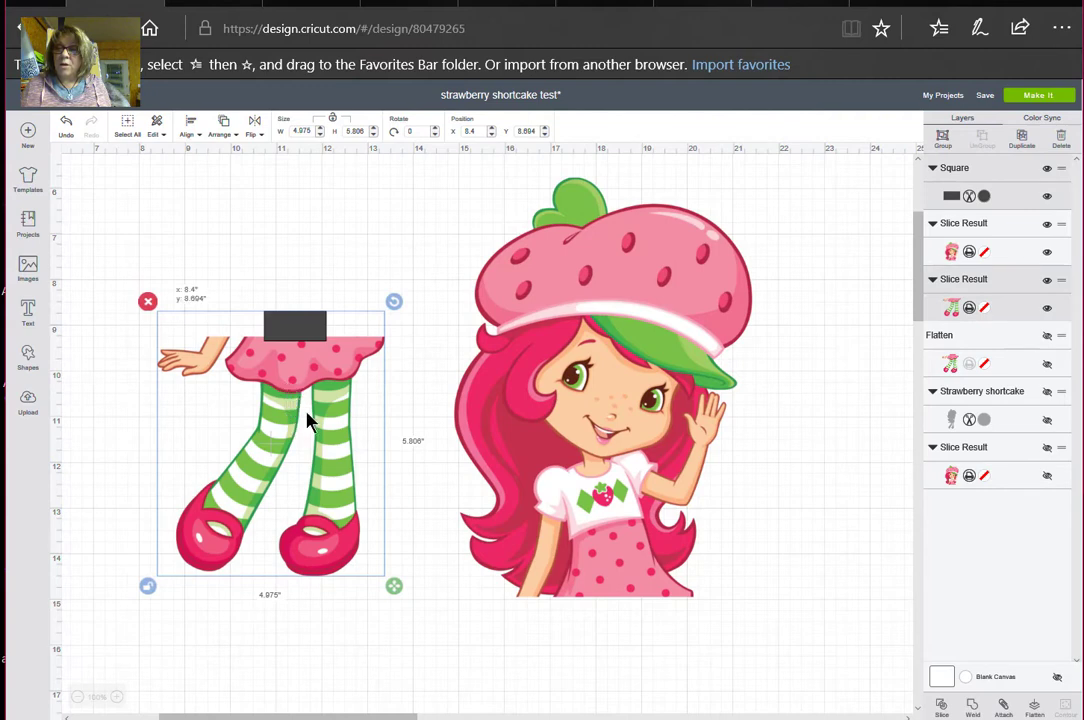
{"action": "left_click_drag", "start_coordinate": [307, 420], "coordinate": [344, 568]}
{"action": "left_click", "coordinate": [620, 440]}
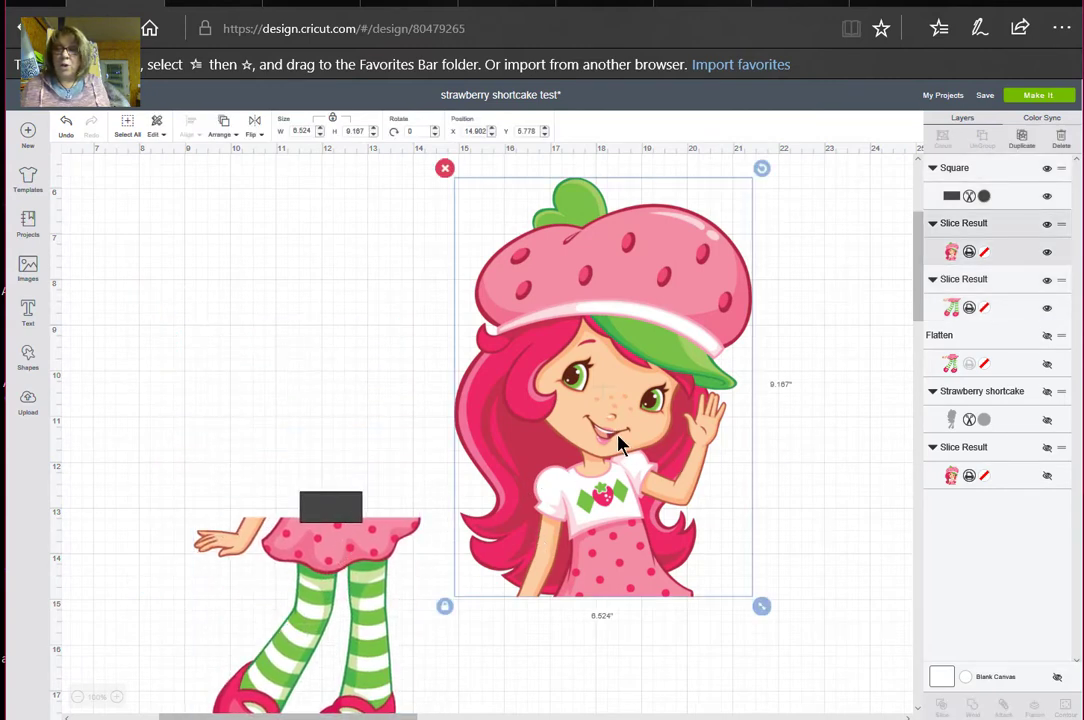
{"action": "left_click_drag", "start_coordinate": [620, 440], "coordinate": [620, 374]}
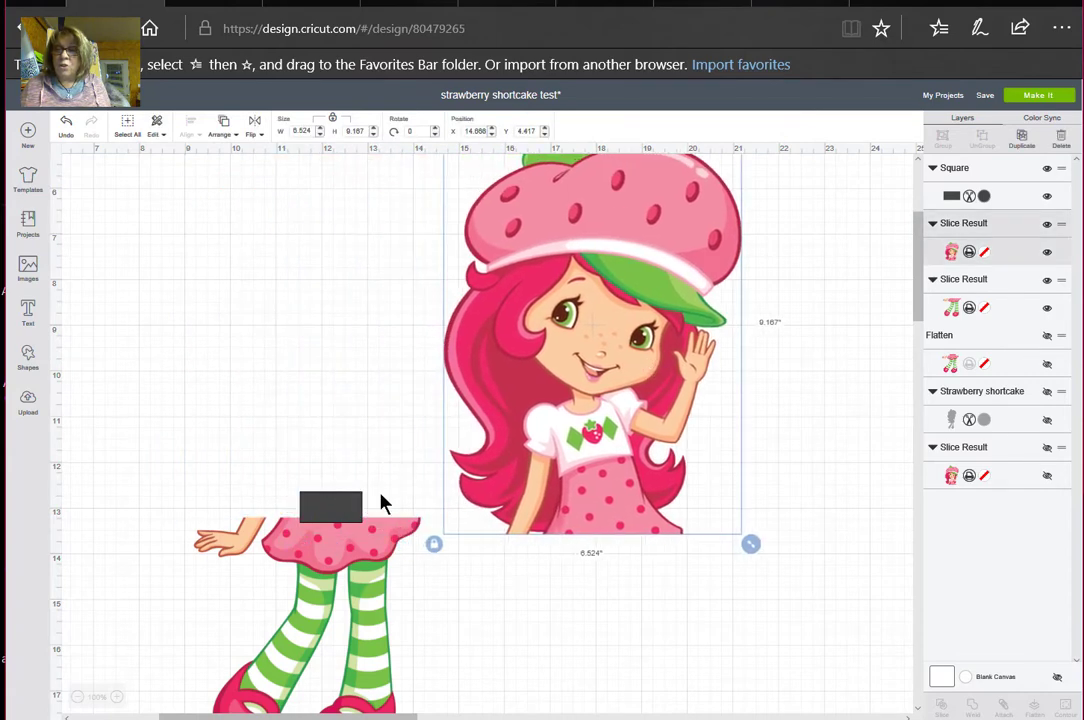
Step: Try the rectangle at about 2.57 by 0.58 inches, fitting the upper body against the legs to check the overlap before moving it aside
{"action": "left_click", "coordinate": [313, 516]}
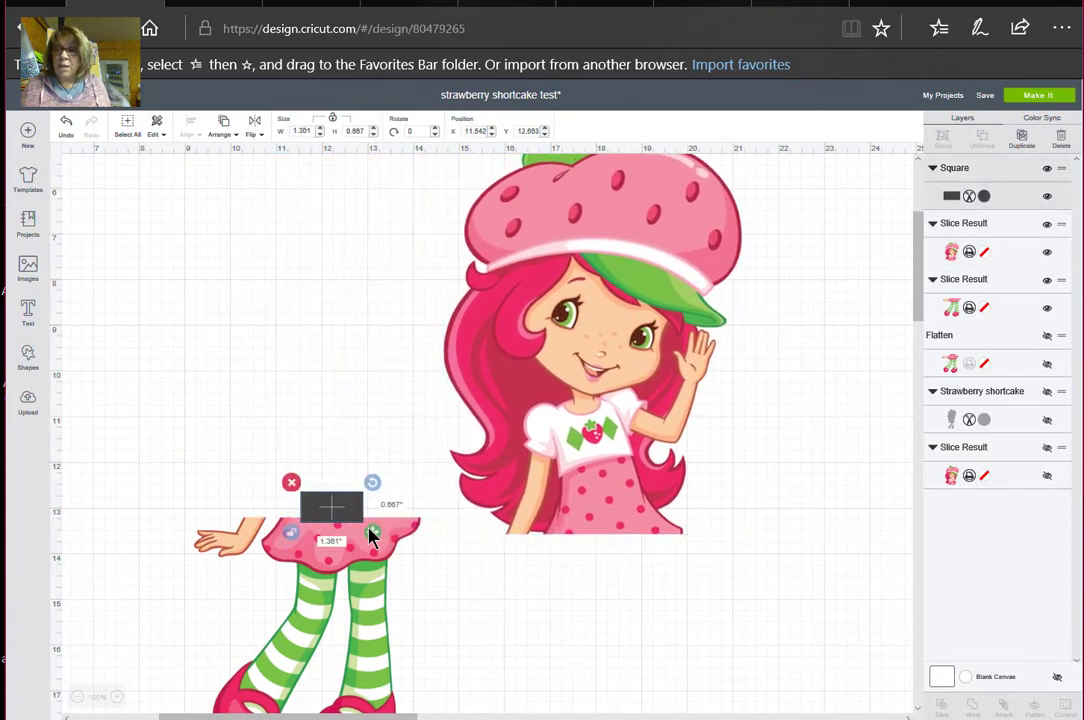
{"action": "left_click_drag", "start_coordinate": [372, 532], "coordinate": [426, 528]}
{"action": "left_click_drag", "start_coordinate": [572, 457], "coordinate": [327, 429]}
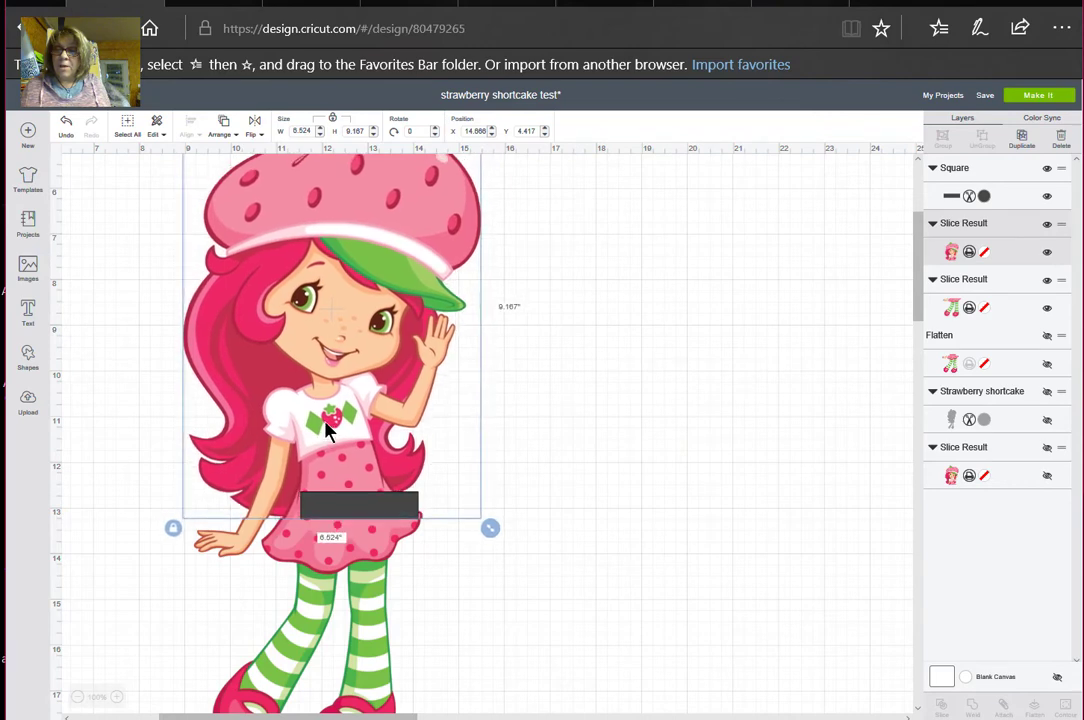
{"action": "left_click_drag", "start_coordinate": [394, 363], "coordinate": [690, 360]}
Step: Narrow the small rectangle above the skirt to about 1.89 inches wide and 0.57 inches high
{"action": "left_click", "coordinate": [412, 508]}
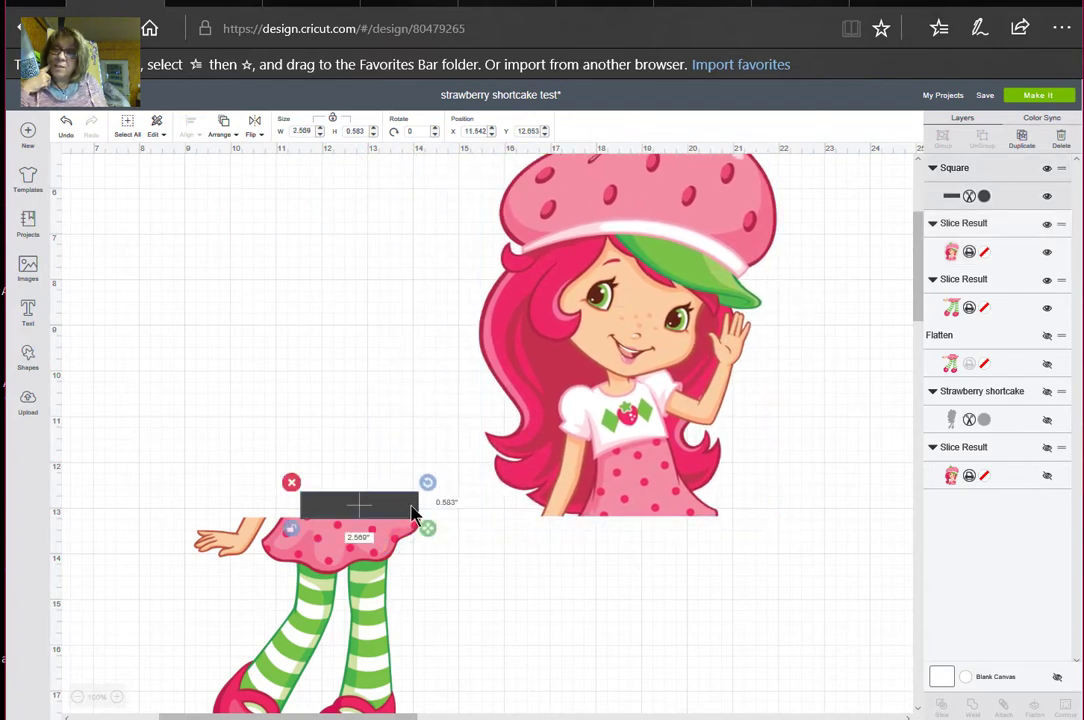
{"action": "left_click_drag", "start_coordinate": [430, 532], "coordinate": [402, 530]}
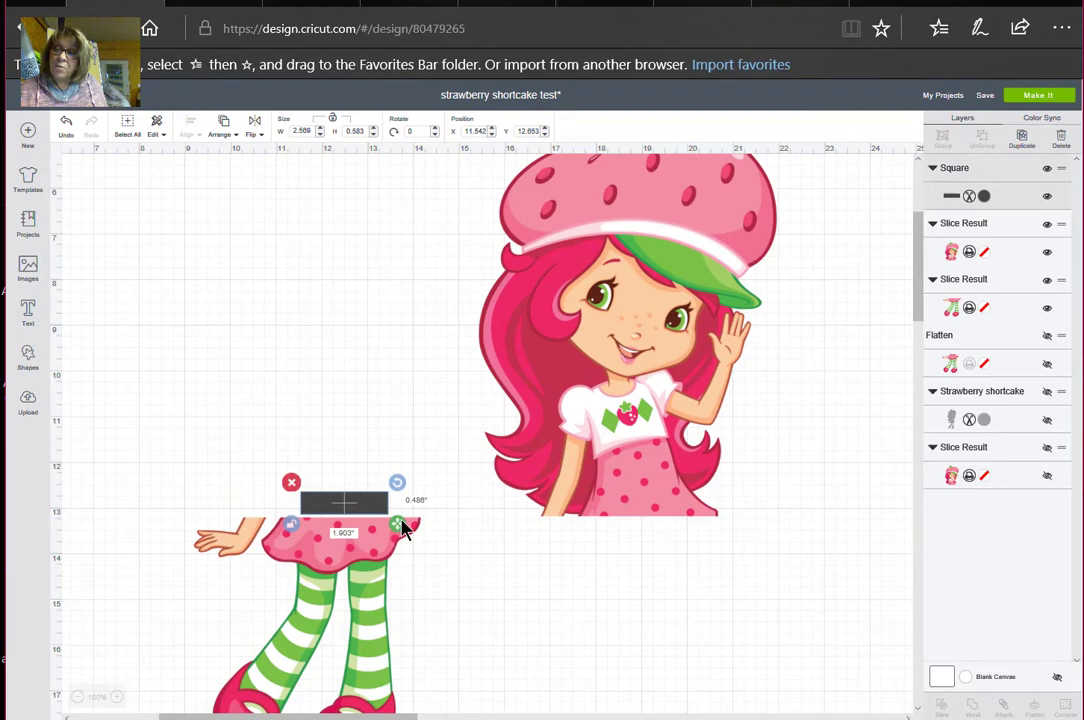
{"action": "left_click_drag", "start_coordinate": [403, 529], "coordinate": [399, 529]}
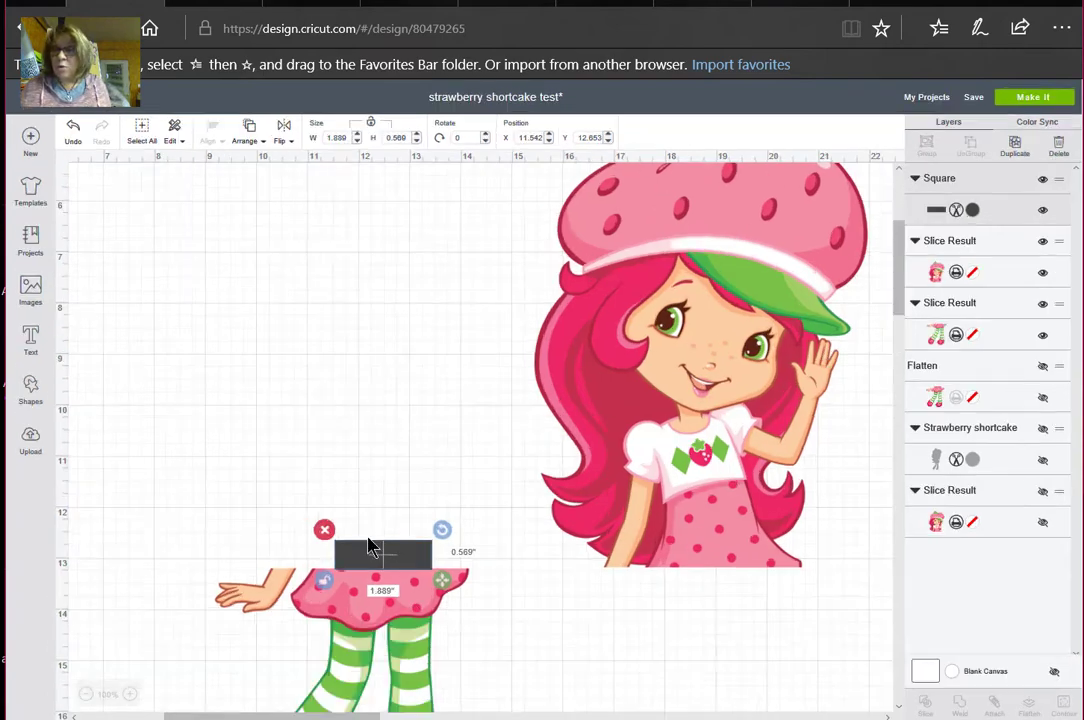
Step: Position the small rectangle as a tab resting on the skirt's cut edge, at about X 11.49, Y 12.65
{"action": "key", "text": "ctrl+plus"}
{"action": "key", "text": "ctrl+plus"}
{"action": "key", "text": "ctrl+plus"}
{"action": "scroll", "coordinate": [554, 590], "scroll_direction": "down", "scroll_amount": 5}
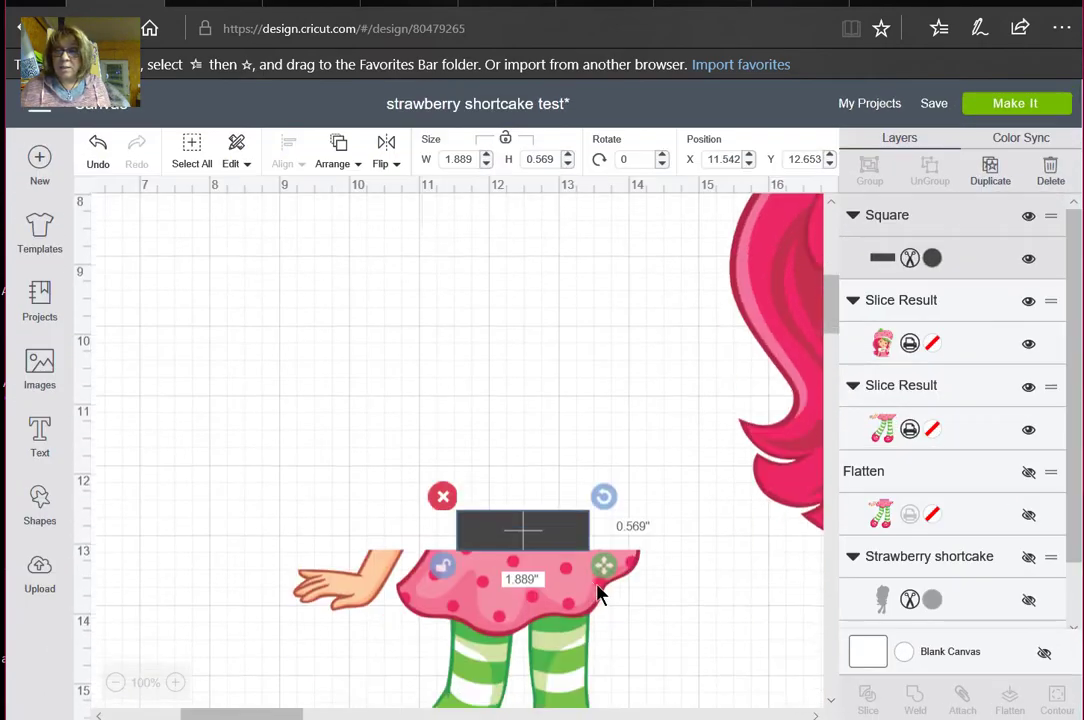
{"action": "left_click_drag", "start_coordinate": [555, 438], "coordinate": [551, 459]}
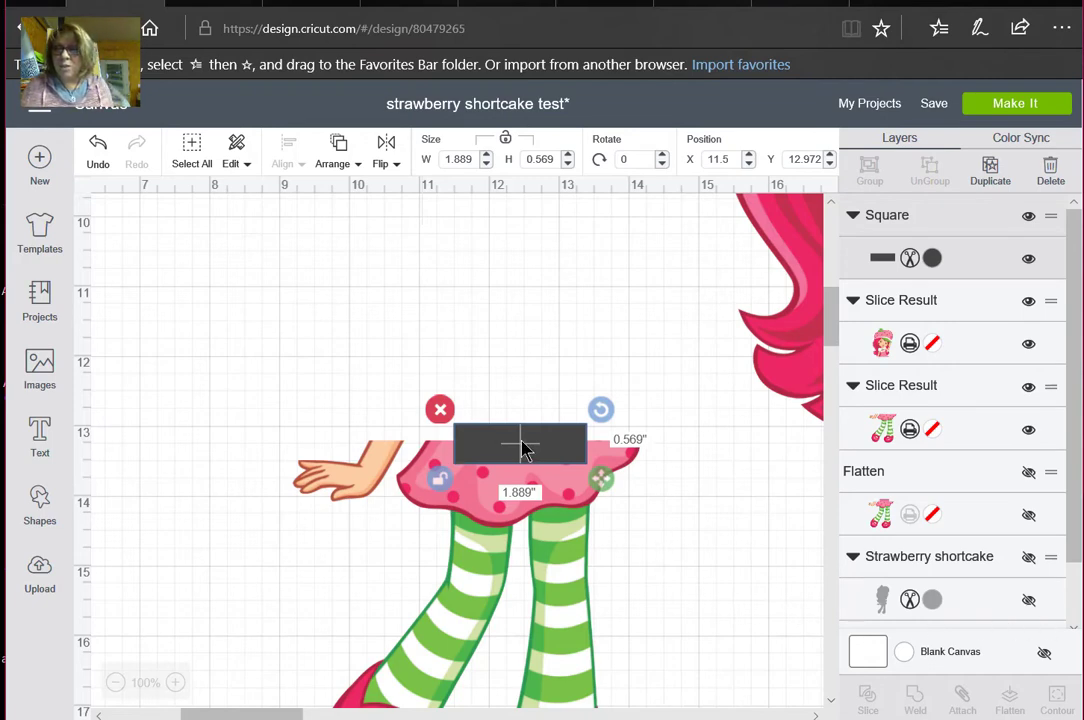
{"action": "left_click_drag", "start_coordinate": [523, 443], "coordinate": [521, 425]}
{"action": "left_click", "coordinate": [702, 557]}
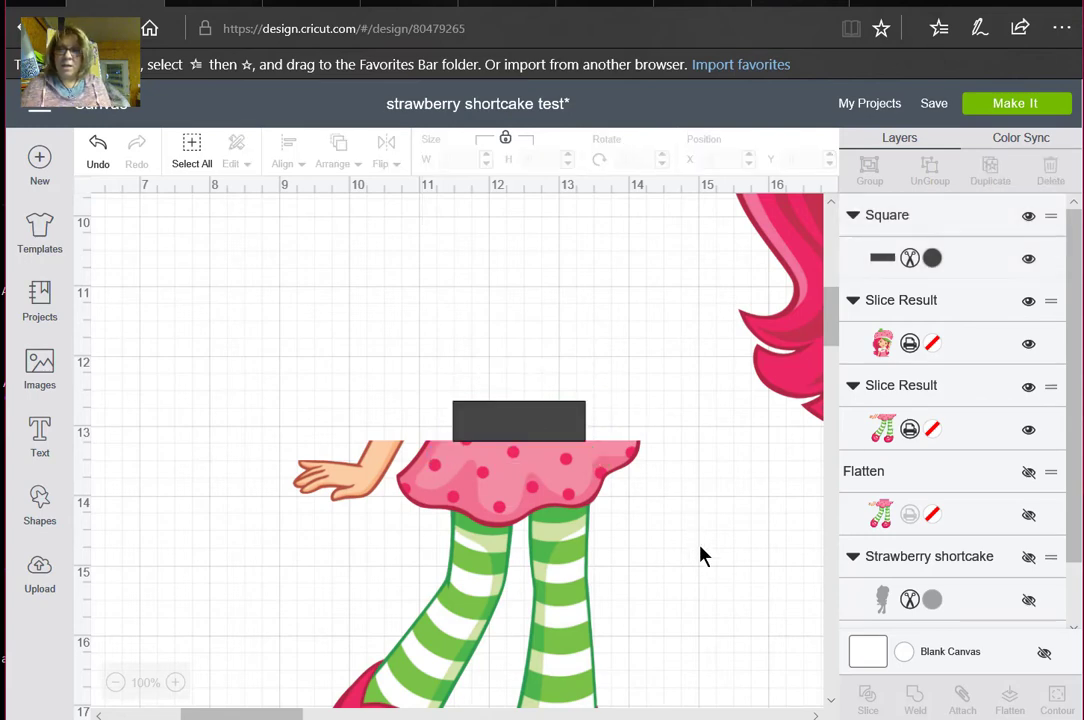
Step: Change the tab rectangle's color from the basic colors to the deep pink that matches the dress
{"action": "left_click", "coordinate": [537, 440]}
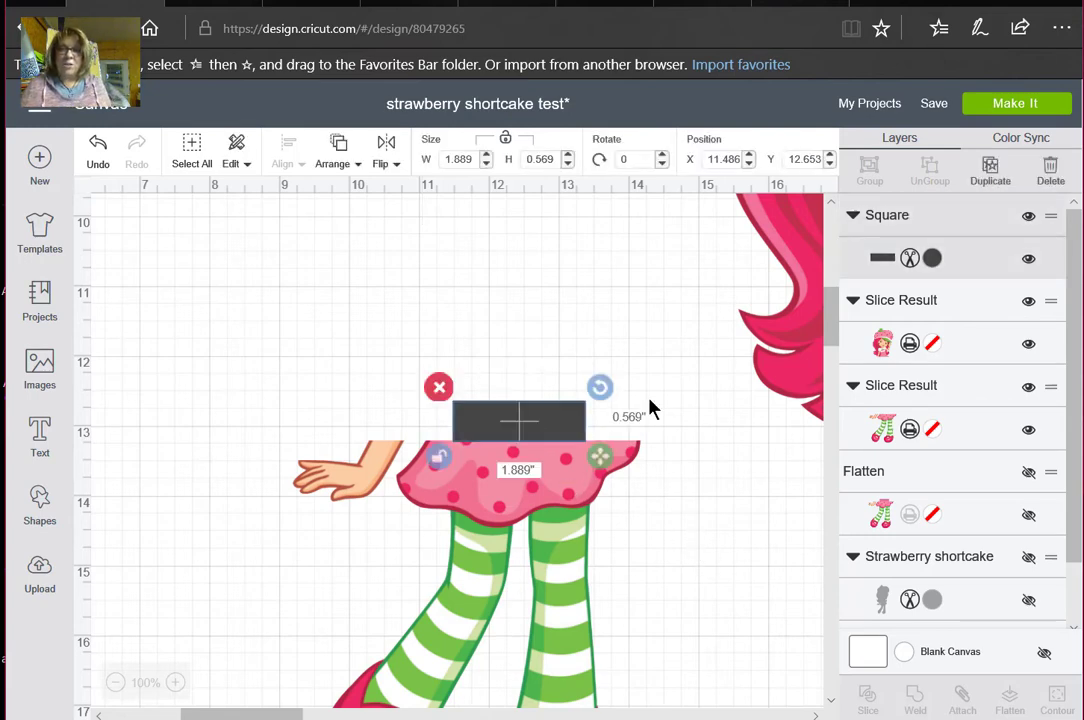
{"action": "left_click", "coordinate": [934, 259]}
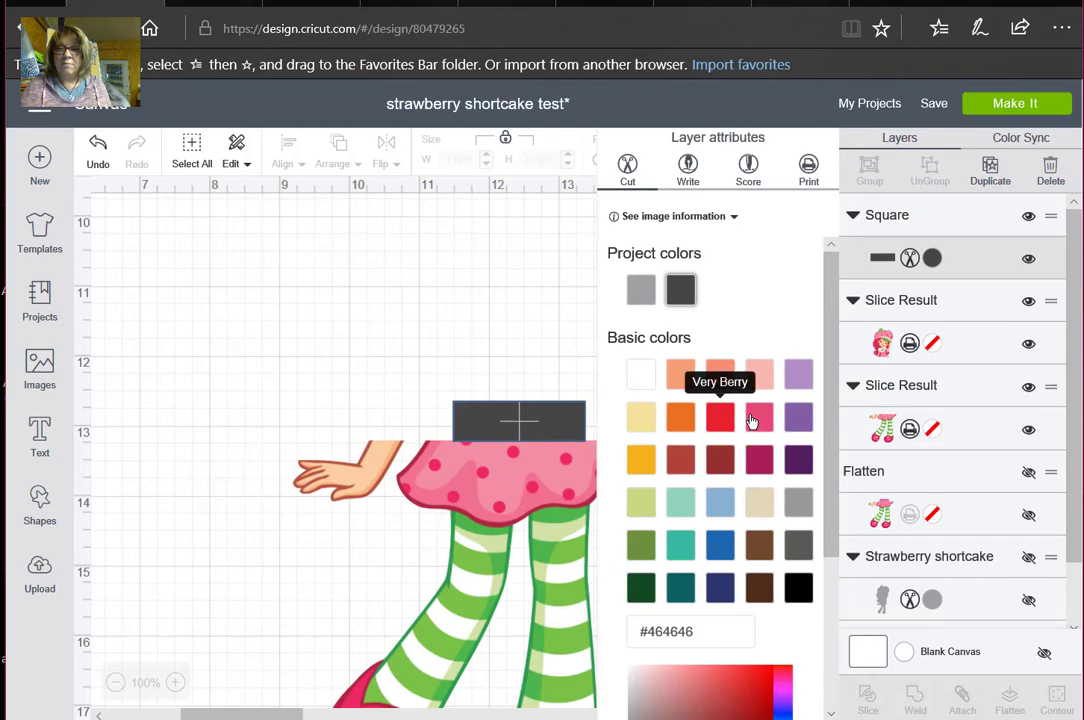
{"action": "left_click", "coordinate": [748, 420]}
{"action": "left_click", "coordinate": [455, 310]}
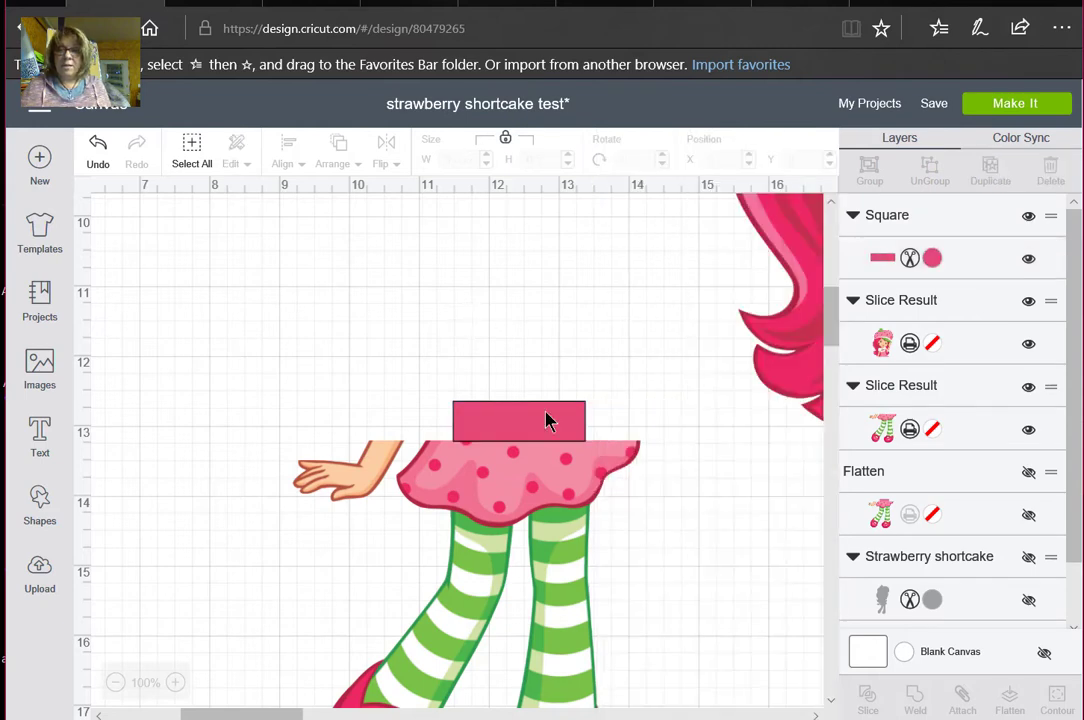
Step: Select the pink tab together with the legs section and flatten them into one printable image
{"action": "scroll", "coordinate": [688, 591], "scroll_direction": "down", "scroll_amount": 2}
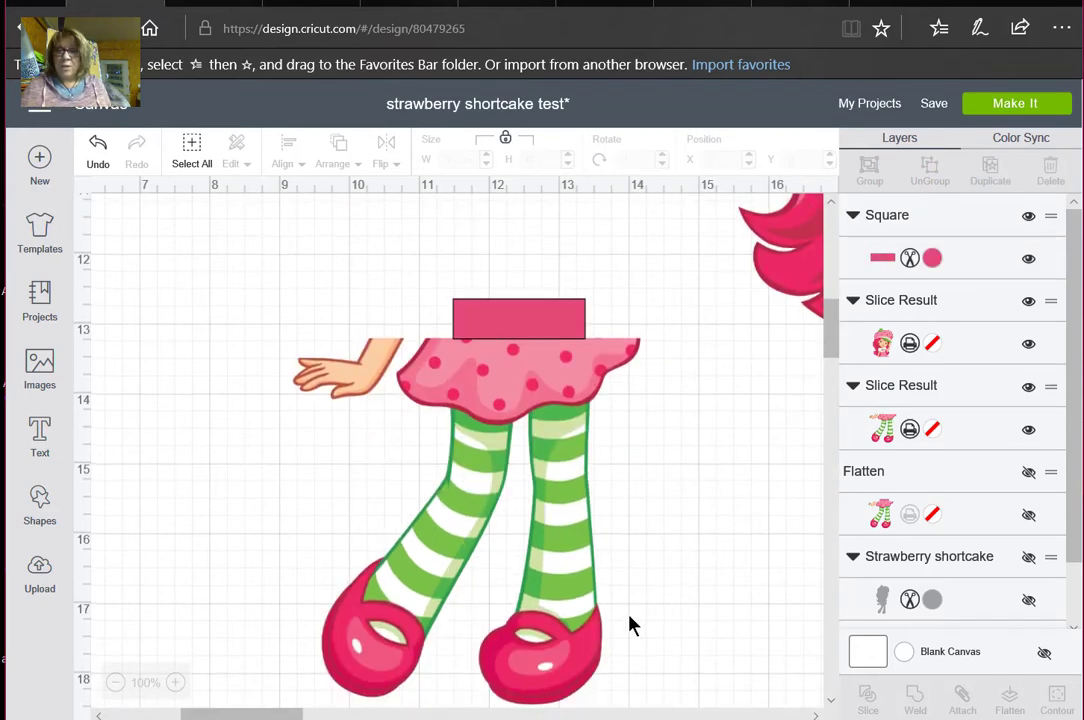
{"action": "scroll", "coordinate": [629, 623], "scroll_direction": "down", "scroll_amount": 1}
{"action": "left_click_drag", "start_coordinate": [672, 646], "coordinate": [238, 222]}
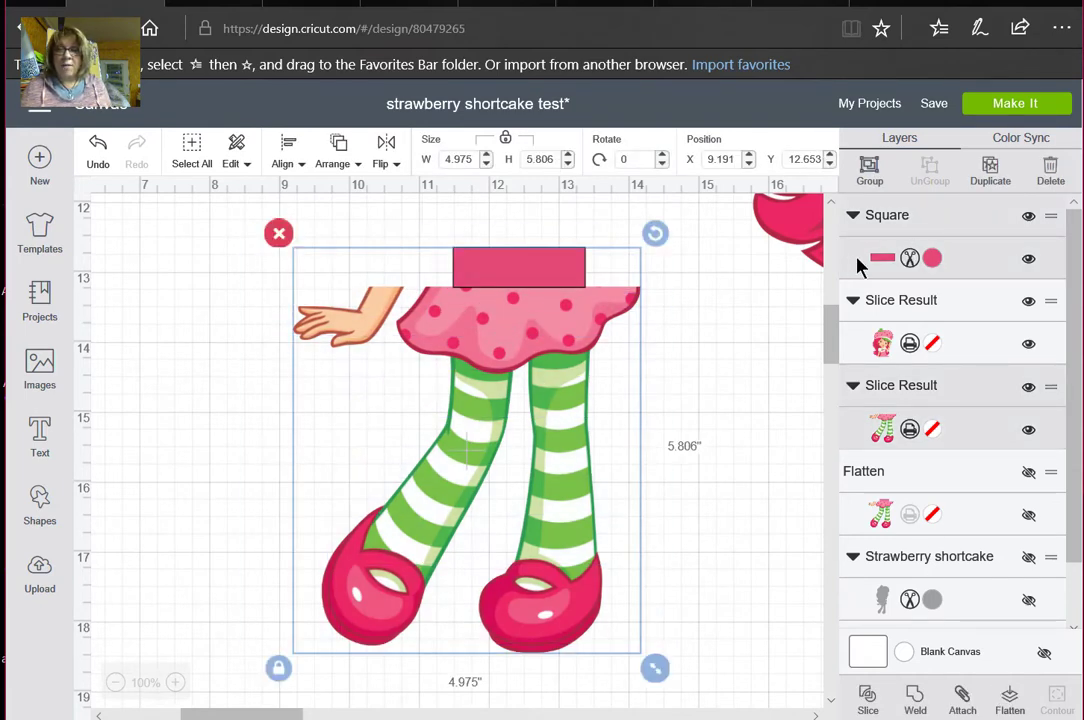
{"action": "left_click", "coordinate": [1010, 697]}
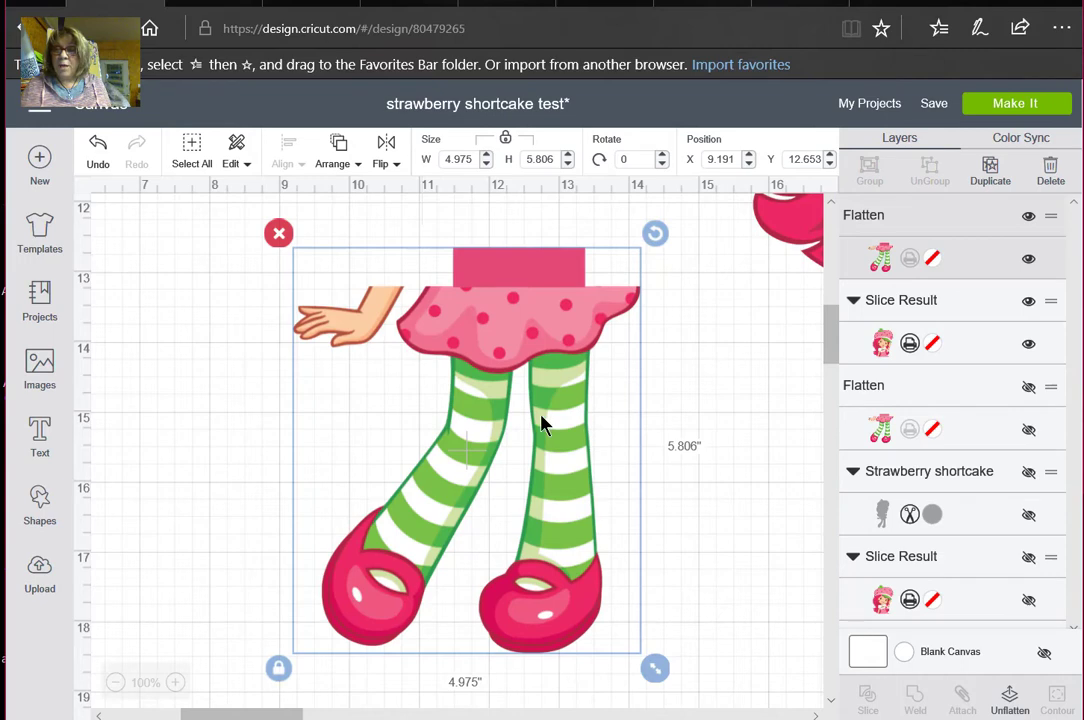
Step: Move the upper body to about X 14.99, Y 4.36, keeping it separate from the flattened legs, and deselect it
{"action": "scroll", "coordinate": [634, 566], "scroll_direction": "right", "scroll_amount": 5}
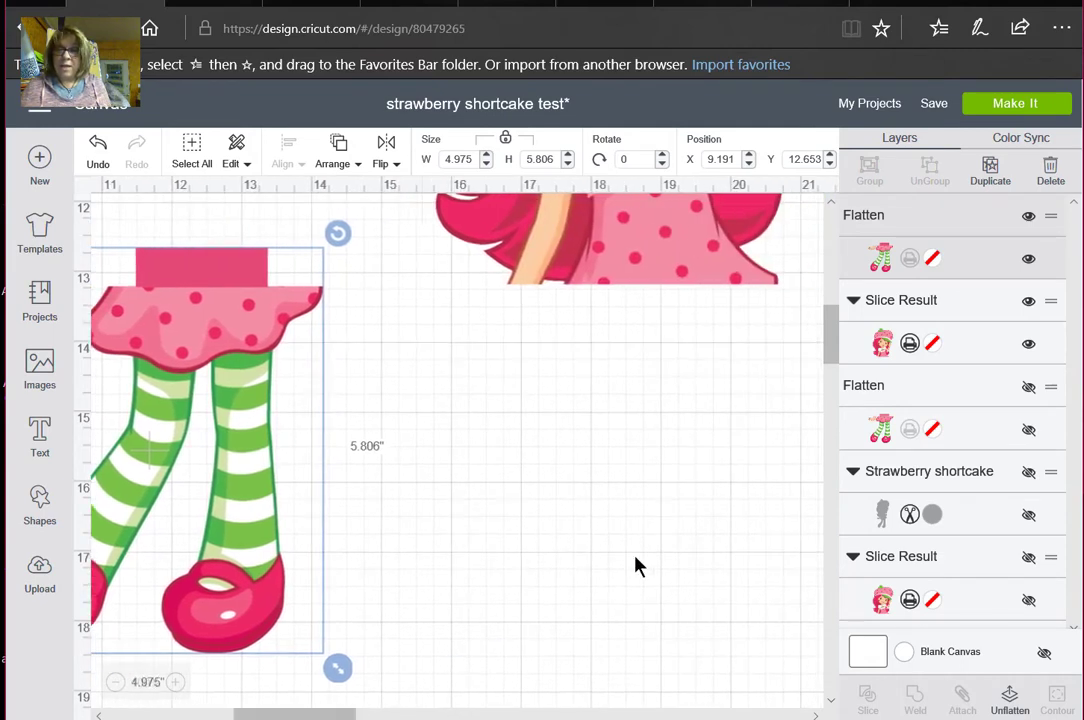
{"action": "scroll", "coordinate": [645, 552], "scroll_direction": "up", "scroll_amount": 3}
{"action": "scroll", "coordinate": [645, 553], "scroll_direction": "up", "scroll_amount": 3}
{"action": "left_click", "coordinate": [660, 515]}
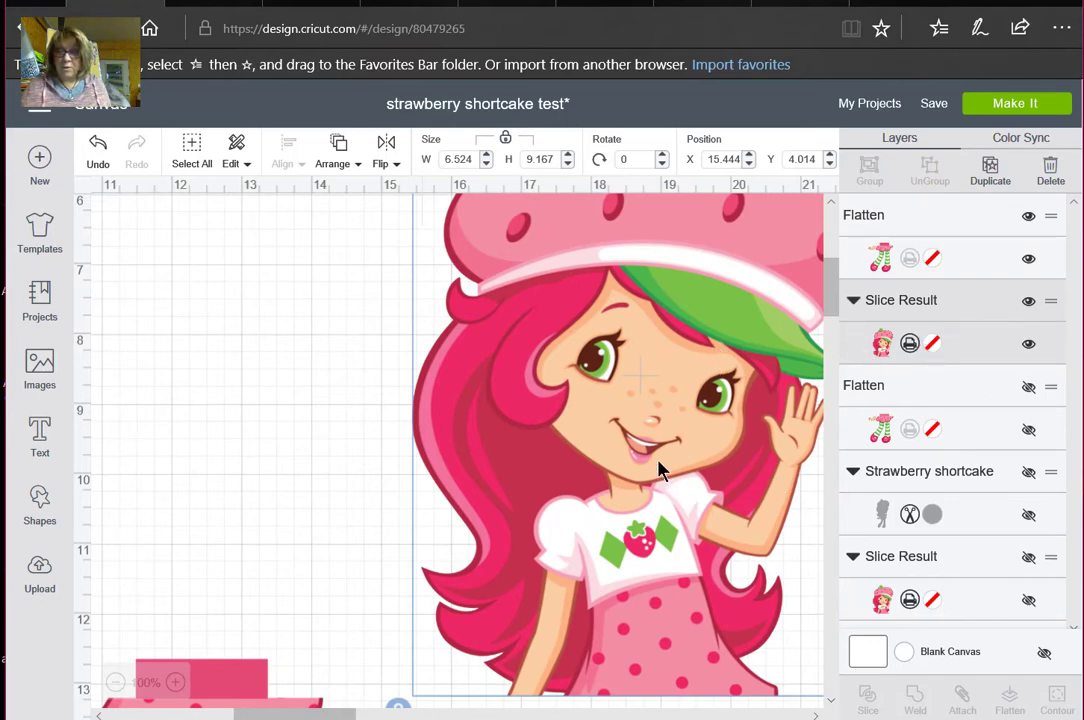
{"action": "left_click_drag", "start_coordinate": [658, 471], "coordinate": [623, 498]}
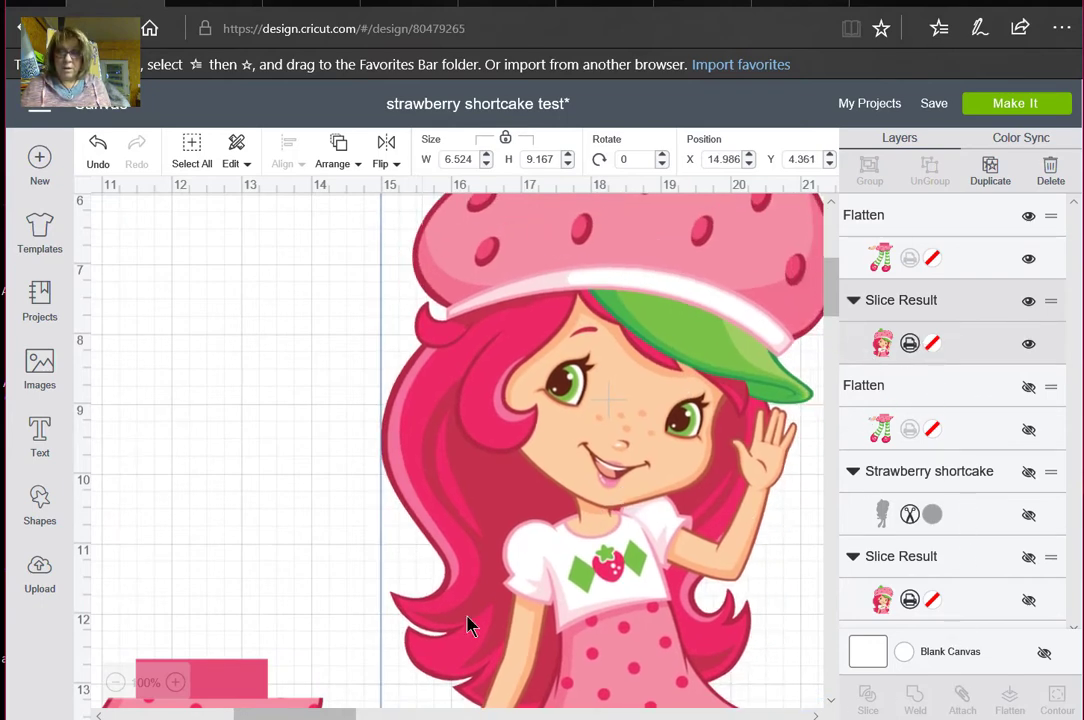
{"action": "left_click", "coordinate": [185, 476]}
{"action": "scroll", "coordinate": [416, 537], "scroll_direction": "down", "scroll_amount": 5}
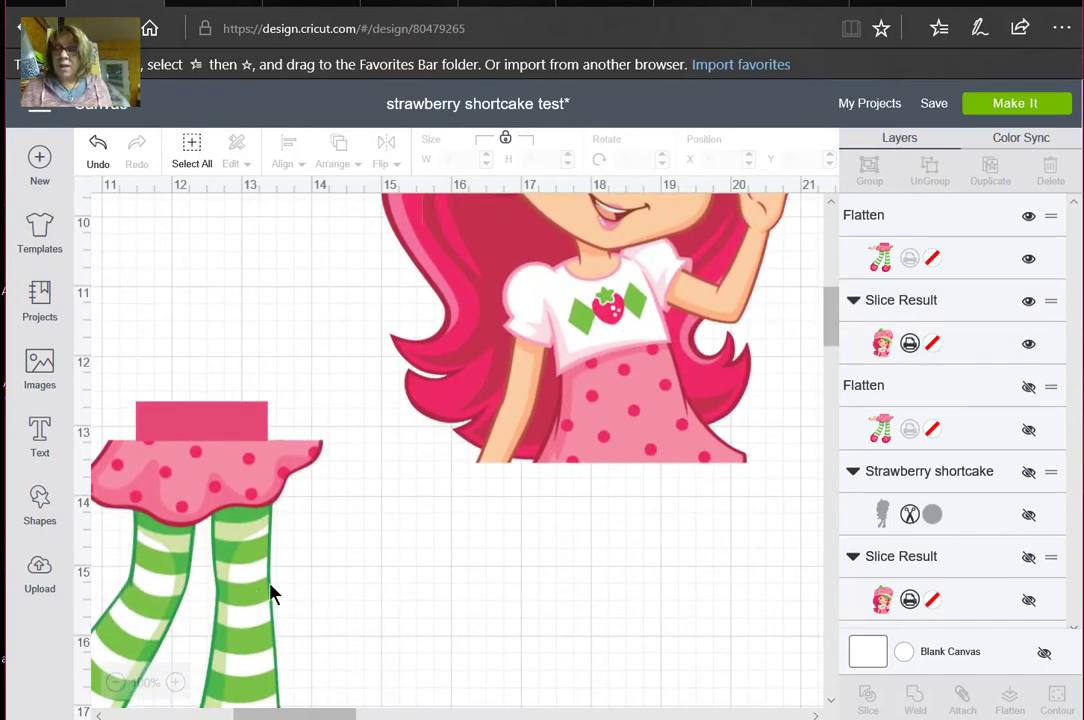
Step: Send the project to the mat preview and examine the upper body's placement inside the print boundary
{"action": "left_click", "coordinate": [1016, 104]}
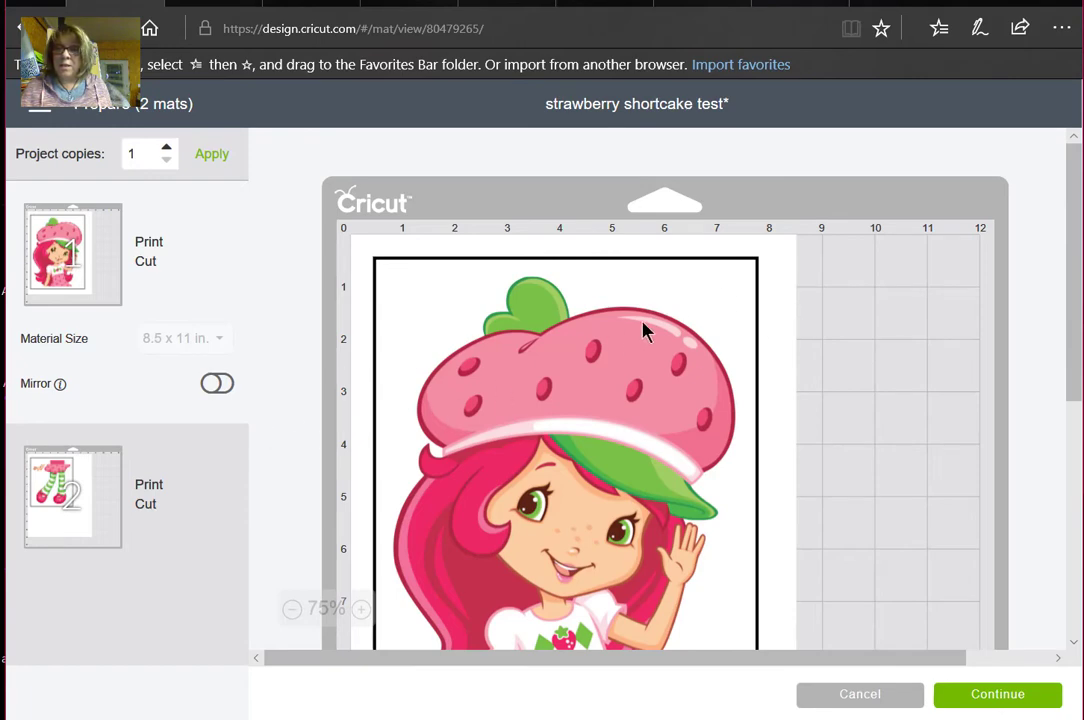
{"action": "scroll", "coordinate": [677, 315], "scroll_direction": "down", "scroll_amount": 5}
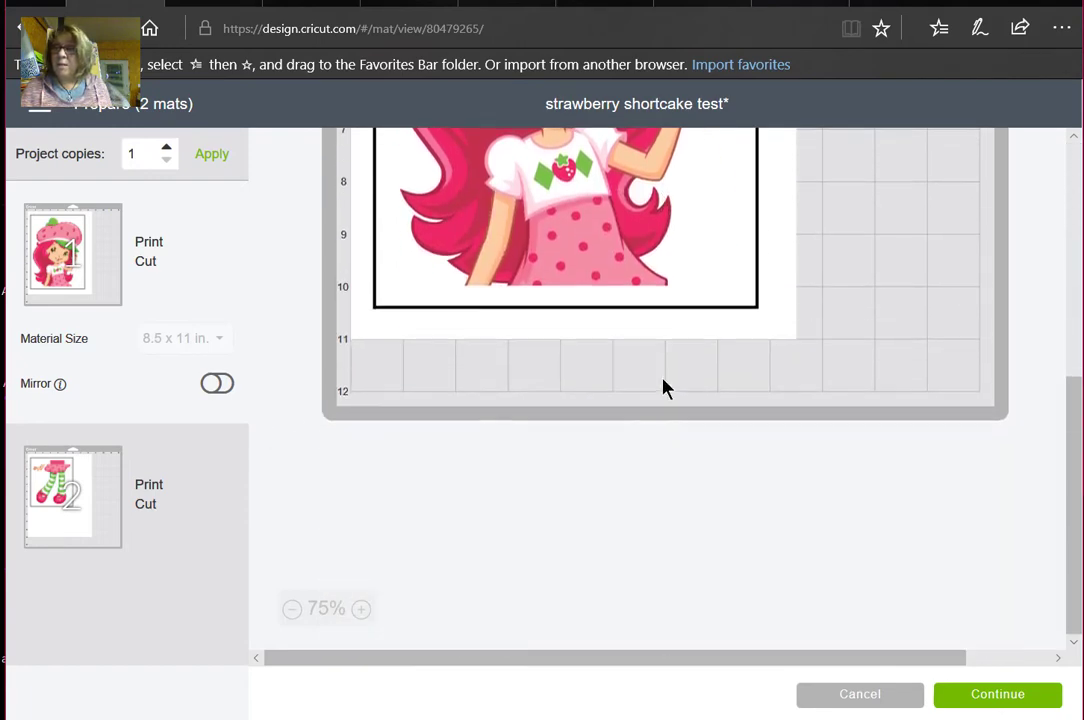
{"action": "scroll", "coordinate": [665, 388], "scroll_direction": "up", "scroll_amount": 5}
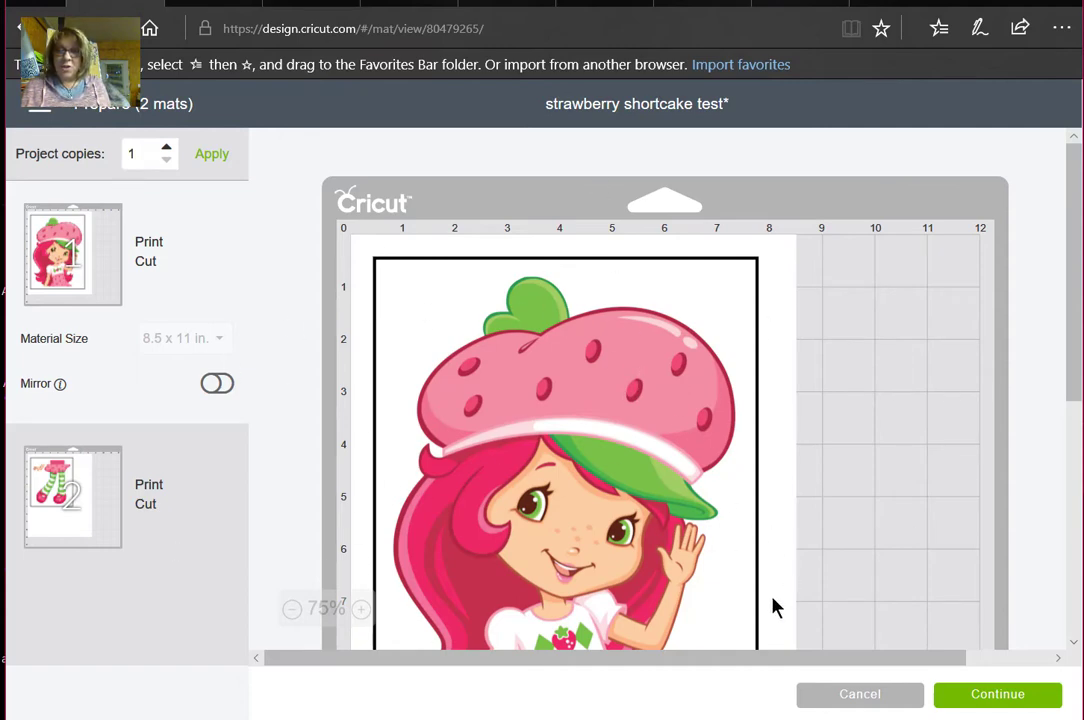
Step: Continue to the make stage and connect the ExploreAir2 Bluetooth machine
{"action": "left_click", "coordinate": [991, 704]}
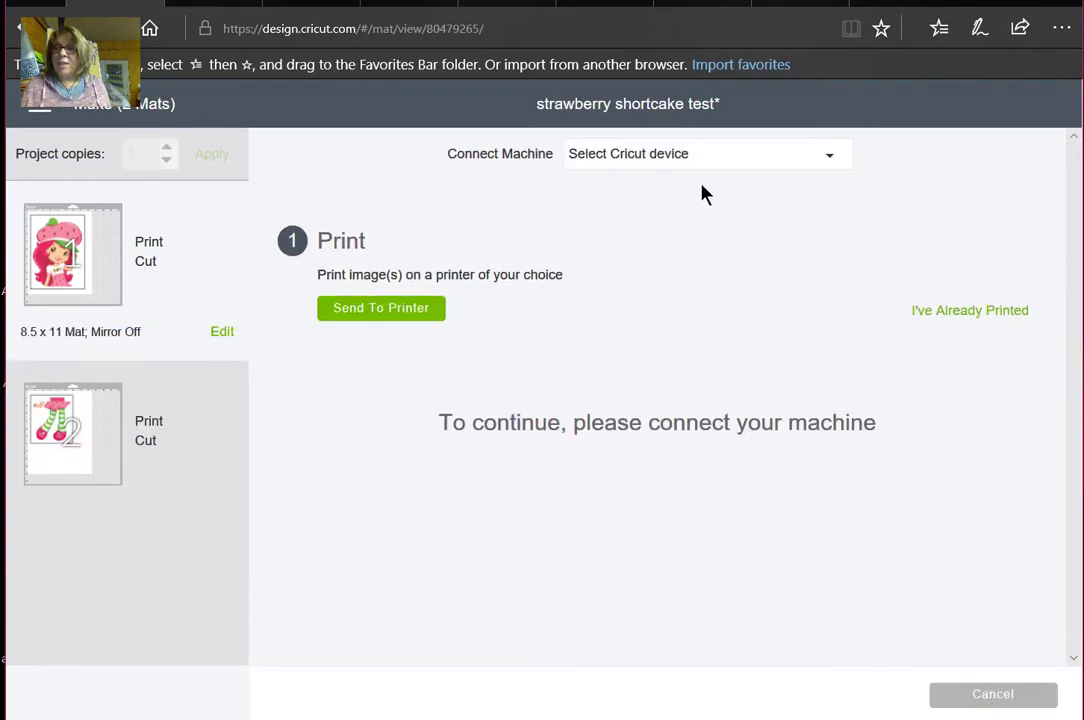
{"action": "left_click", "coordinate": [697, 155]}
{"action": "left_click", "coordinate": [695, 225]}
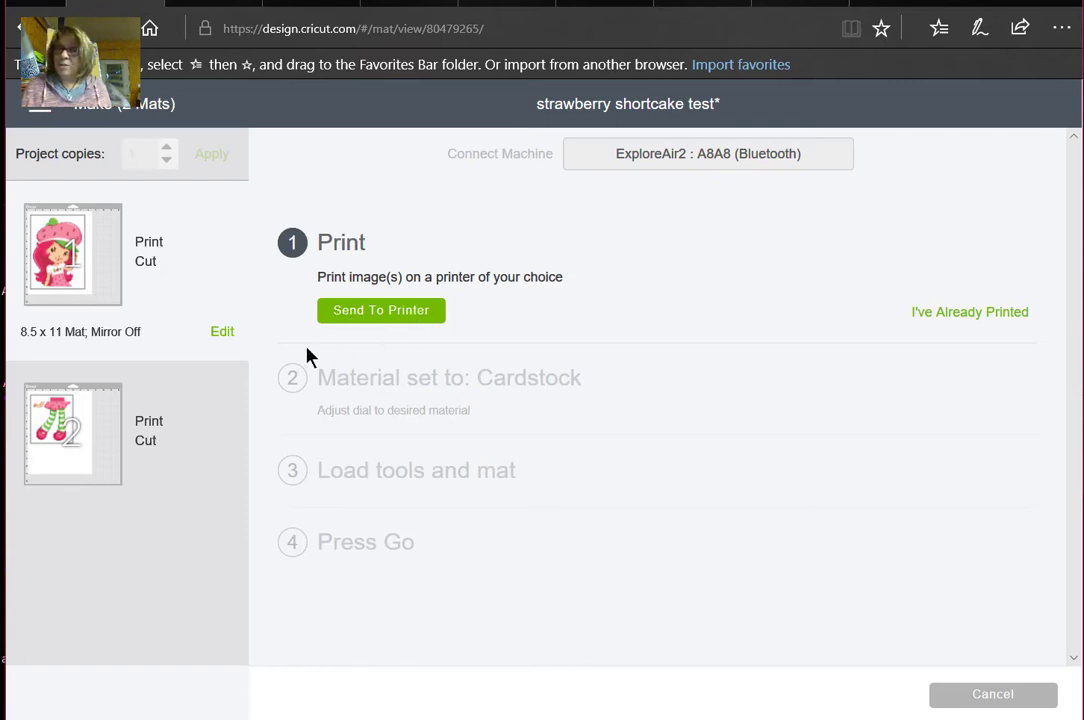
Step: Send the first mat to the printer with HP Officejet 4630 series selected, and open the advanced print options
{"action": "left_click", "coordinate": [393, 311]}
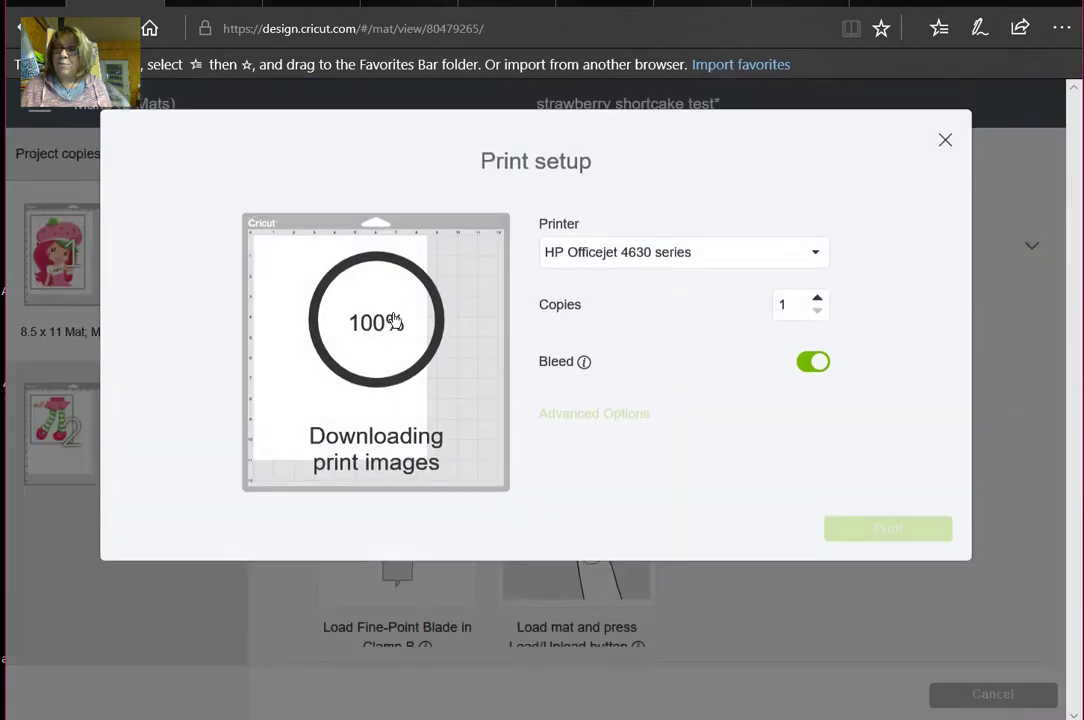
{"action": "left_click", "coordinate": [816, 257]}
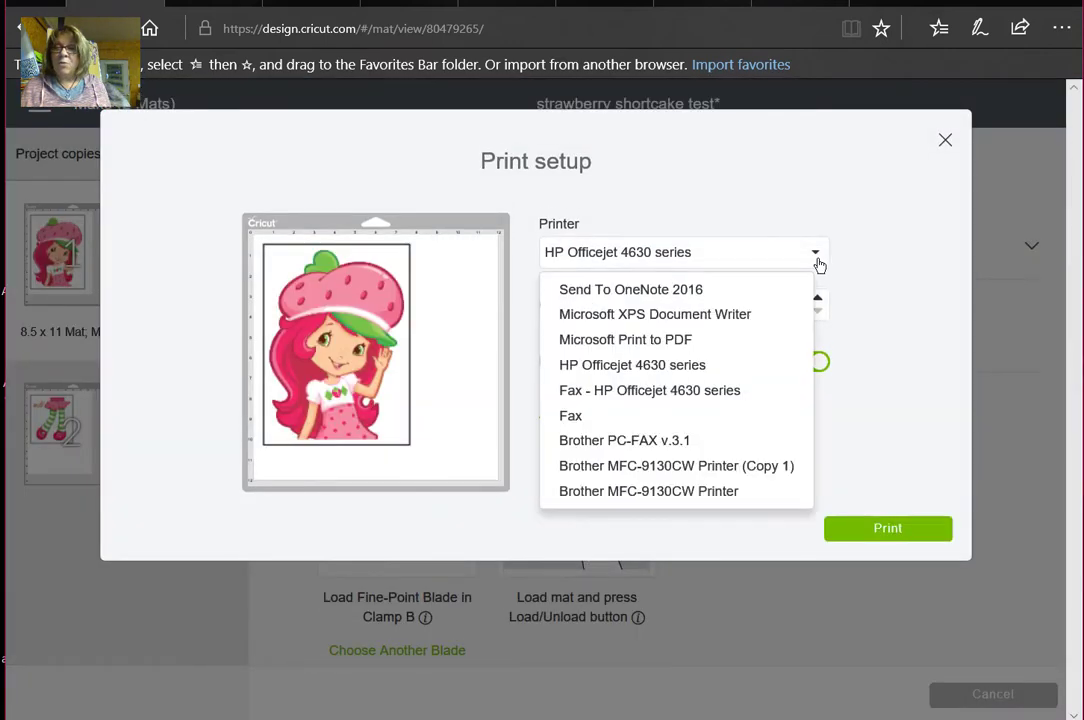
{"action": "left_click", "coordinate": [667, 374]}
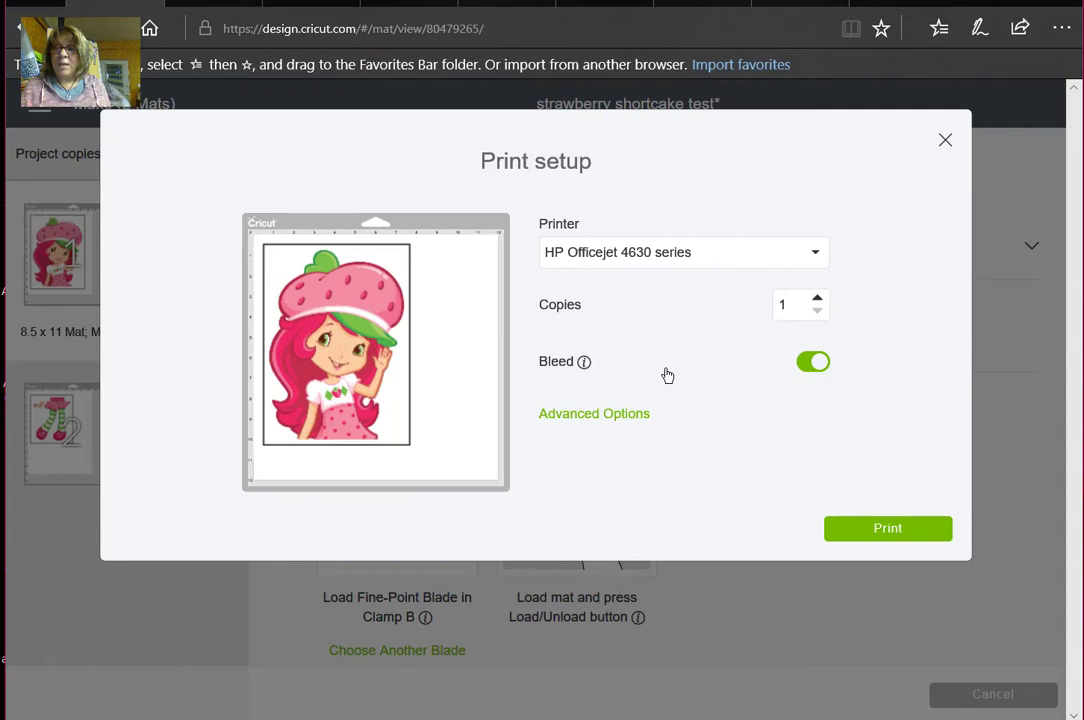
{"action": "left_click", "coordinate": [609, 415]}
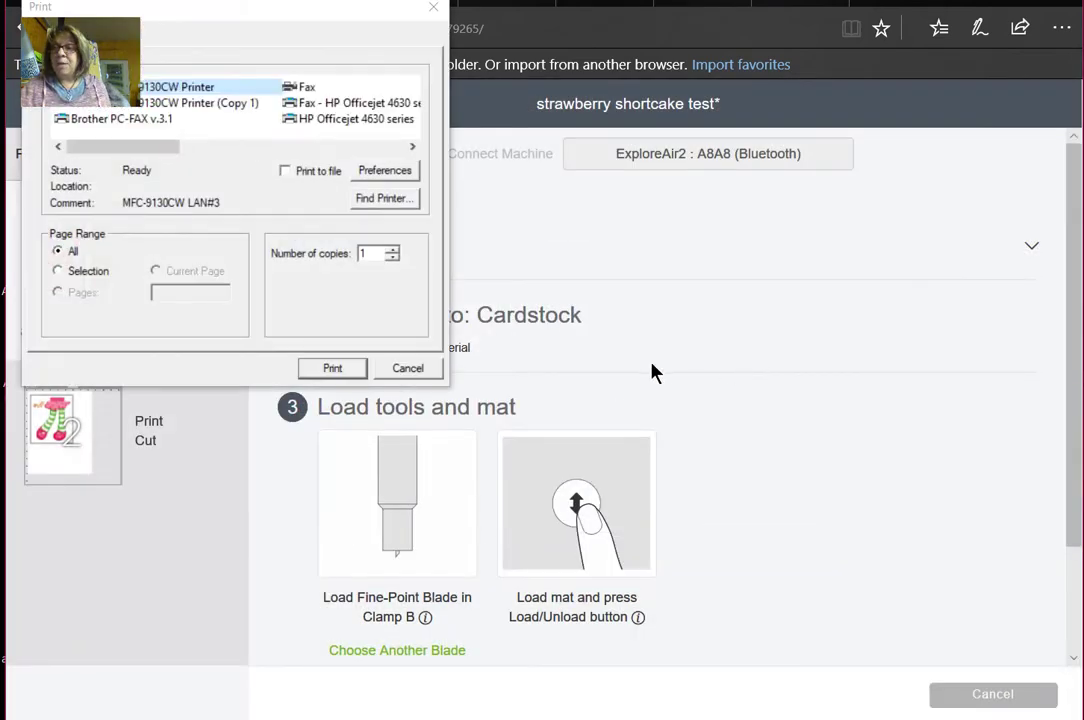
Step: Print the upper body on the HP Officejet 4630 series with the print quality preference set to Best
{"action": "left_click", "coordinate": [345, 120]}
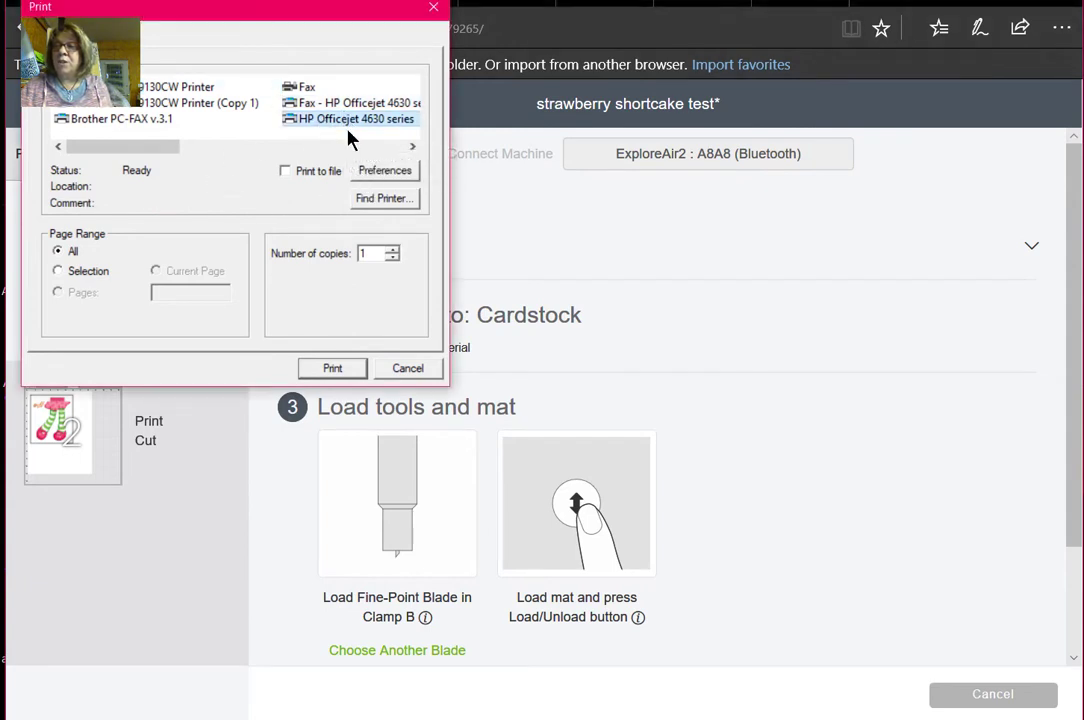
{"action": "left_click", "coordinate": [384, 172]}
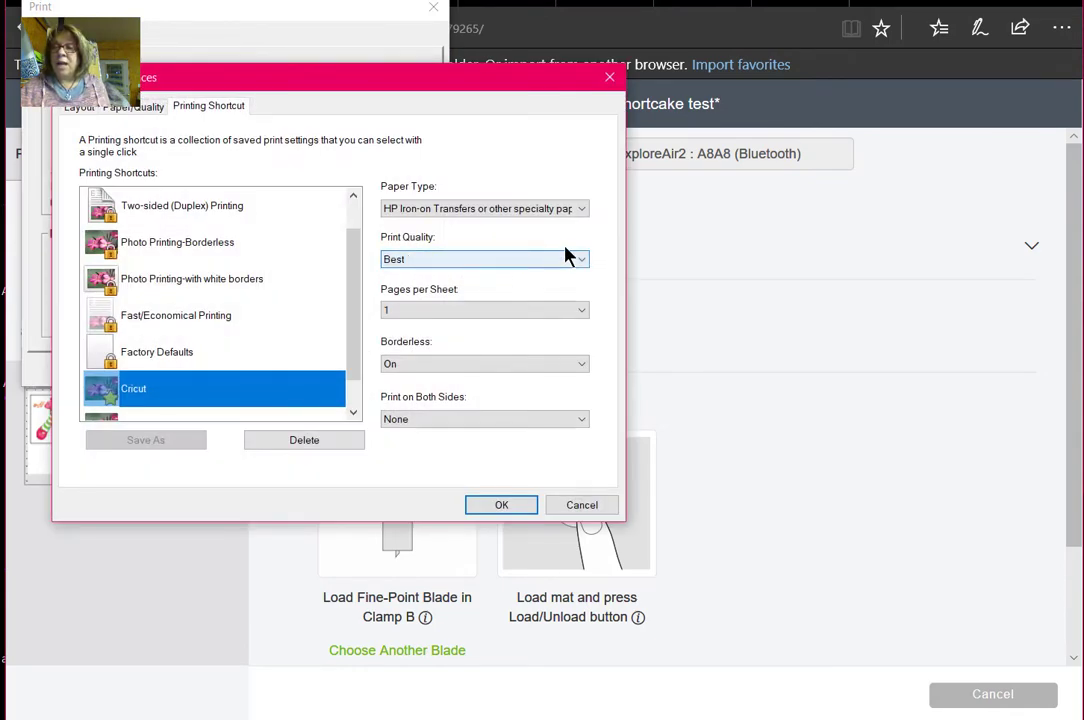
{"action": "left_click", "coordinate": [586, 263]}
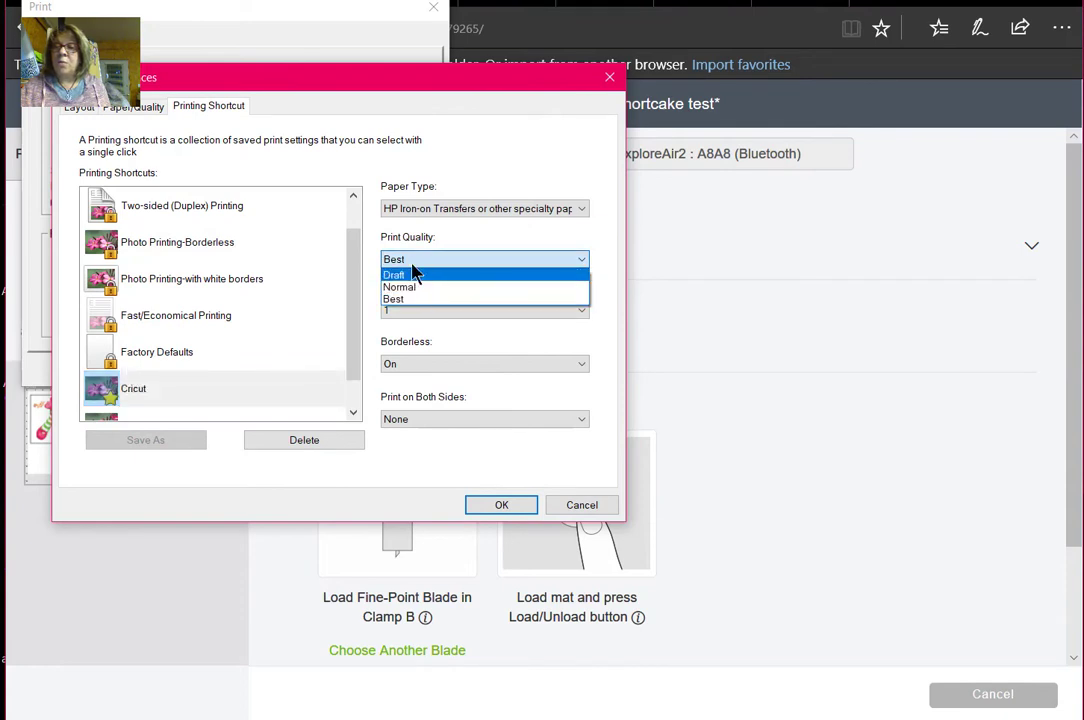
{"action": "left_click", "coordinate": [407, 299]}
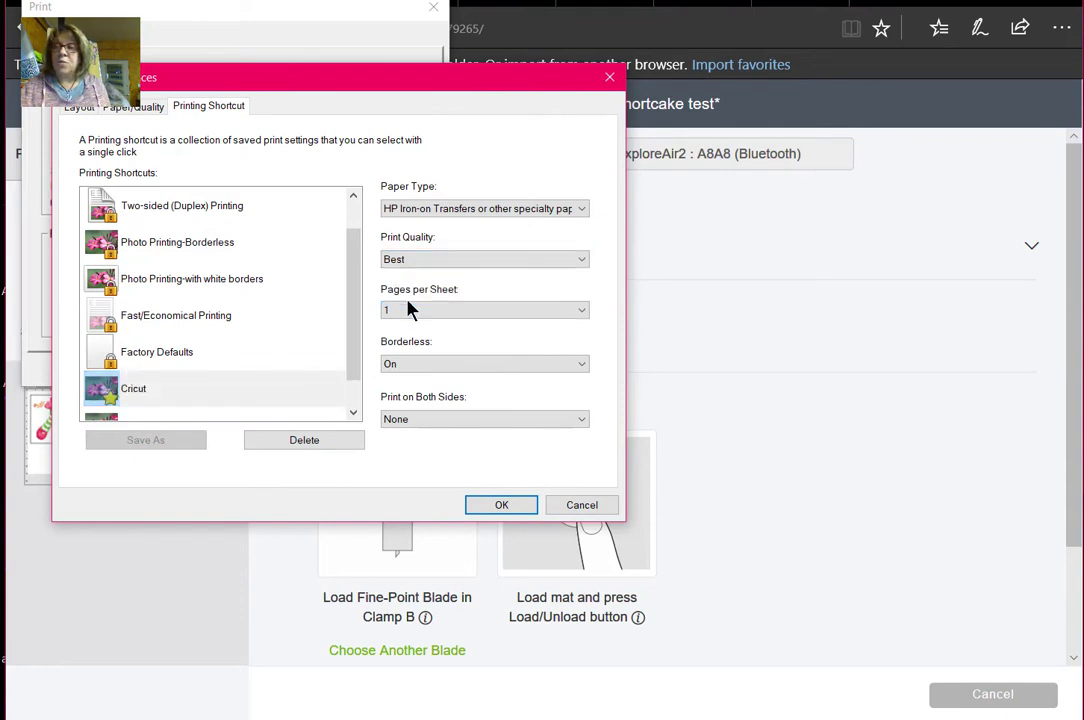
{"action": "left_click", "coordinate": [501, 505]}
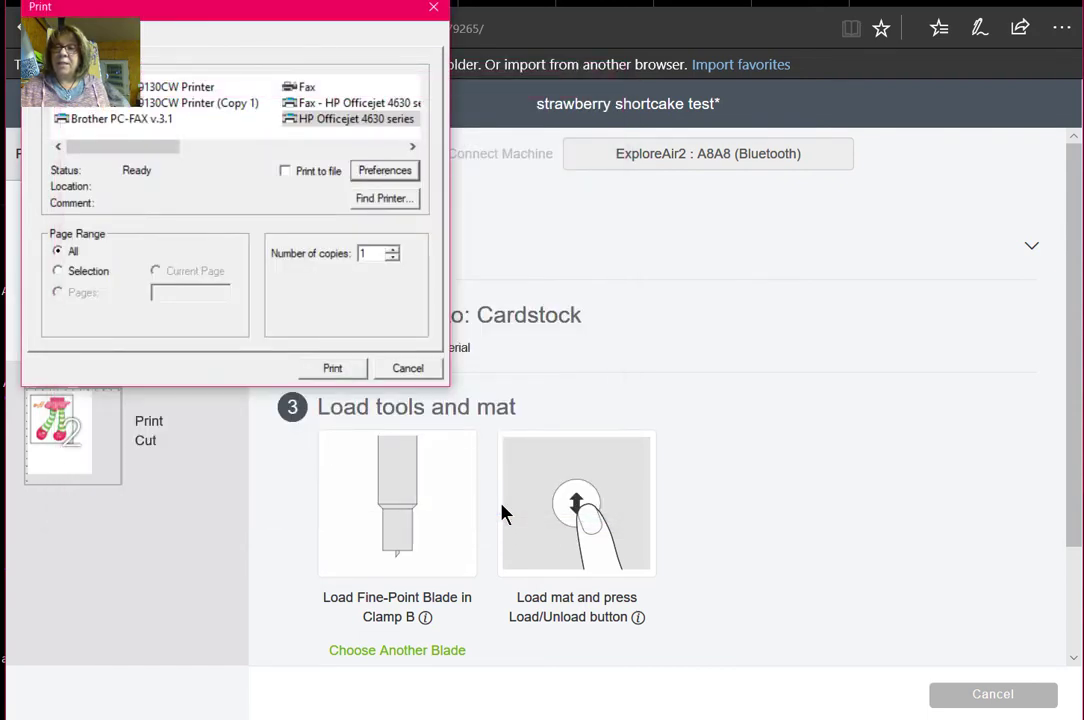
{"action": "left_click", "coordinate": [345, 372]}
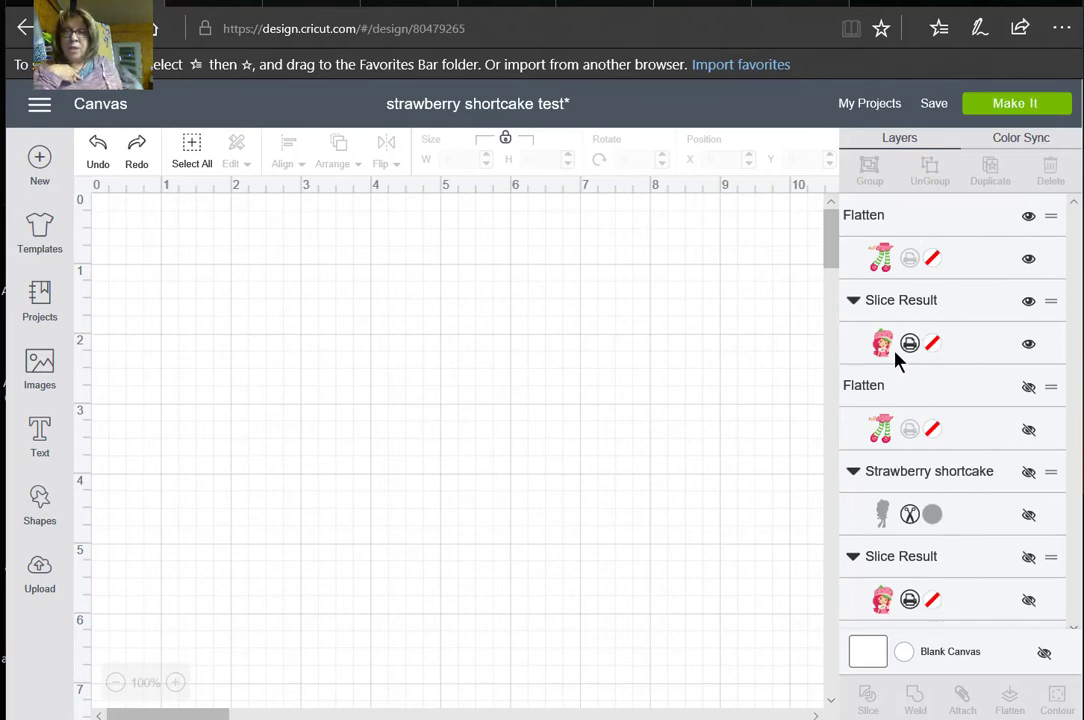
Step: Position the visible upper body slice at X 1, Y 1 on the canvas
{"action": "left_click", "coordinate": [951, 363]}
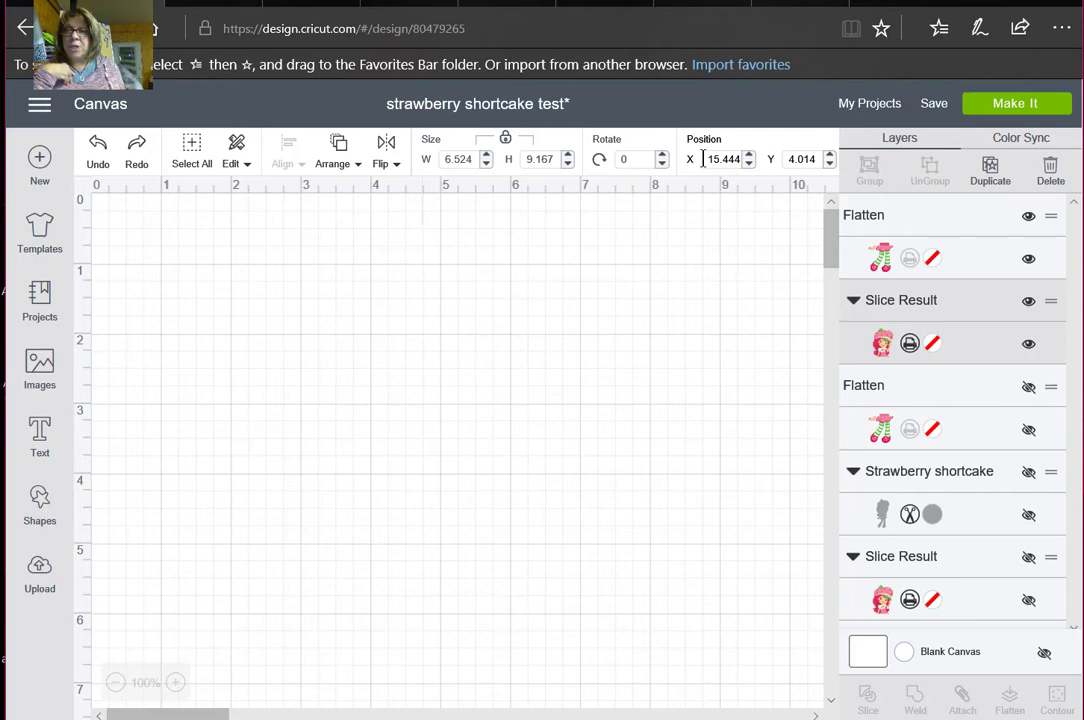
{"action": "left_click_drag", "start_coordinate": [709, 160], "coordinate": [742, 162]}
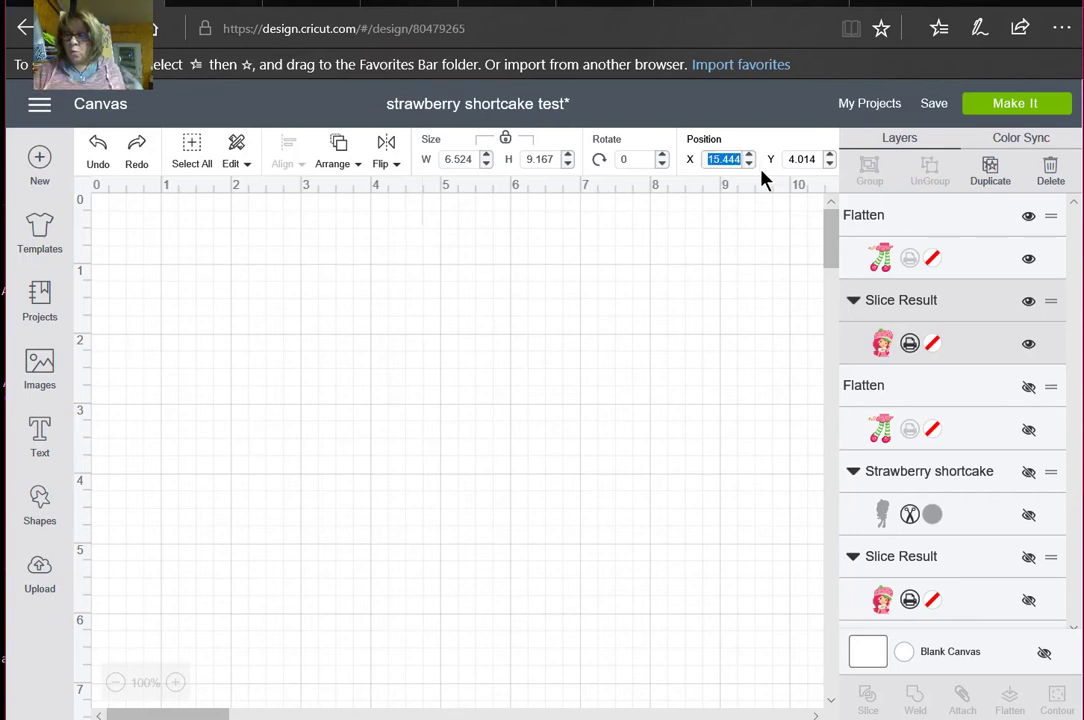
{"action": "type", "text": "1"}
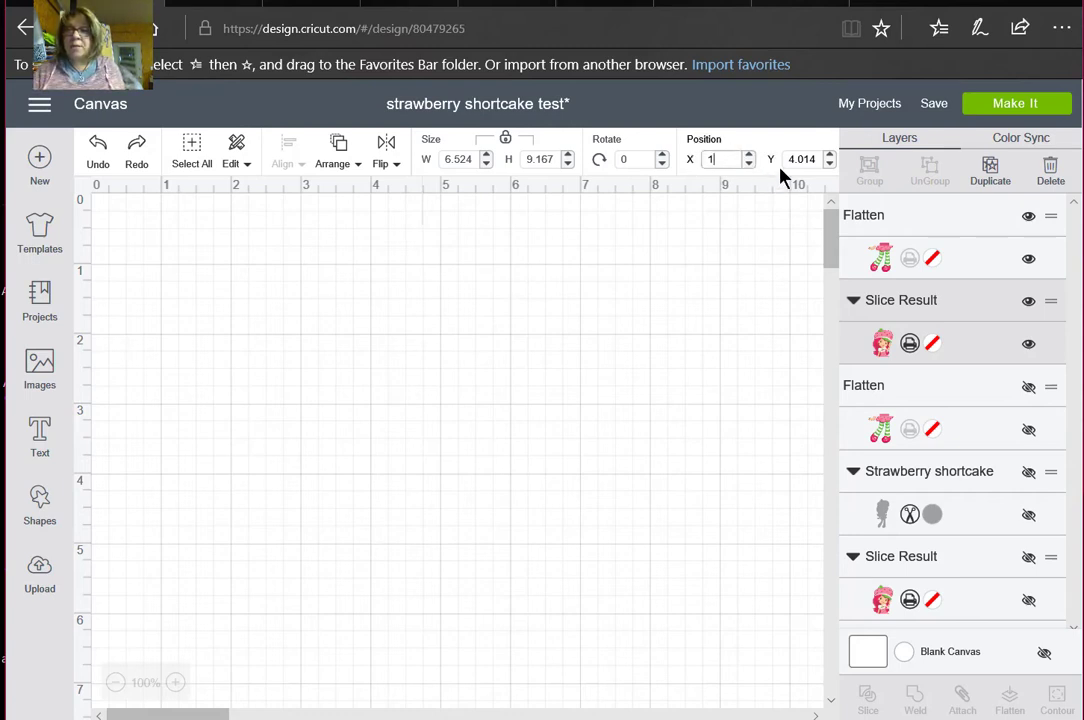
{"action": "left_click_drag", "start_coordinate": [788, 159], "coordinate": [822, 150]}
{"action": "type", "text": "1"}
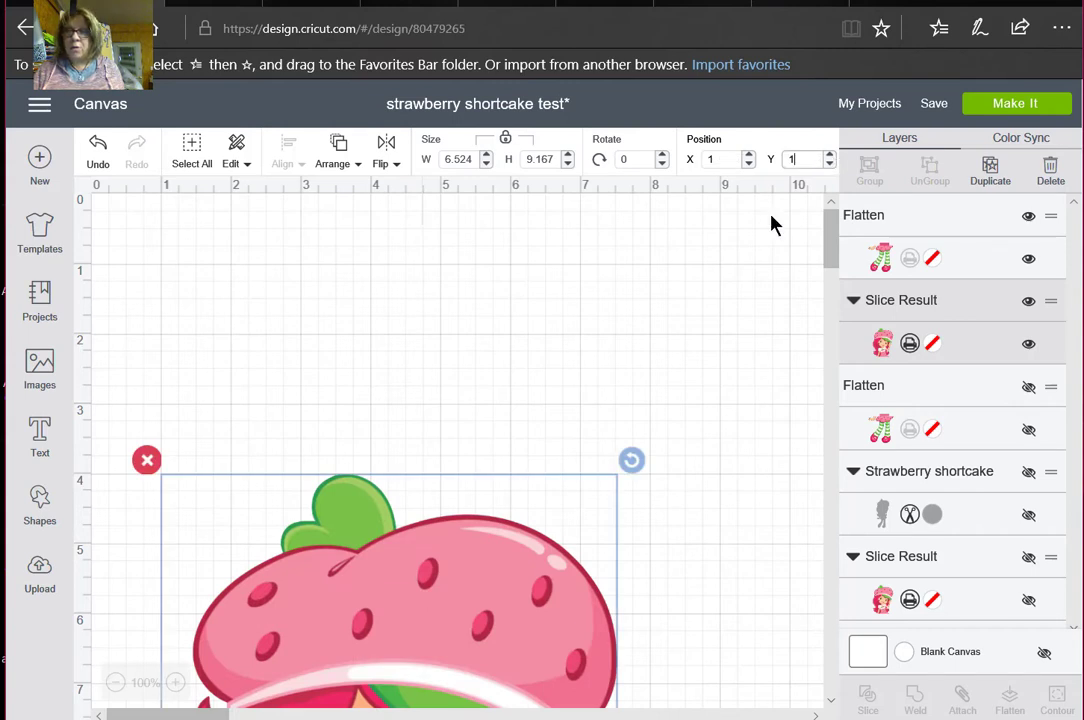
{"action": "key", "text": "Return"}
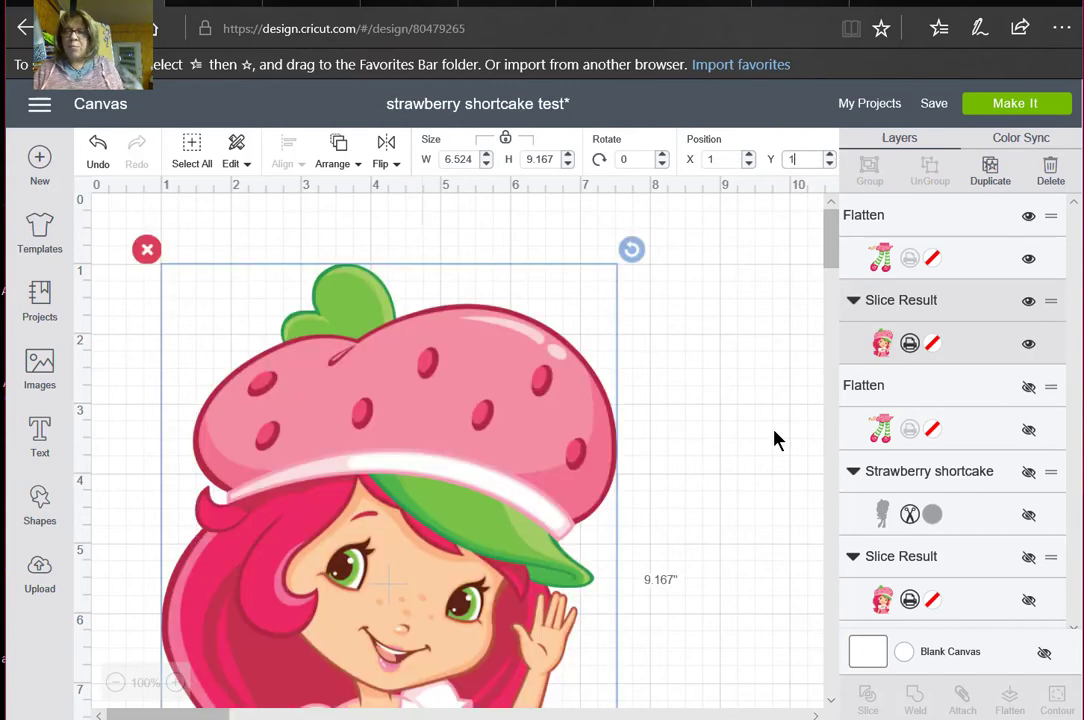
{"action": "scroll", "coordinate": [735, 437], "scroll_direction": "down", "scroll_amount": 1}
{"action": "scroll", "coordinate": [720, 446], "scroll_direction": "down", "scroll_amount": 2}
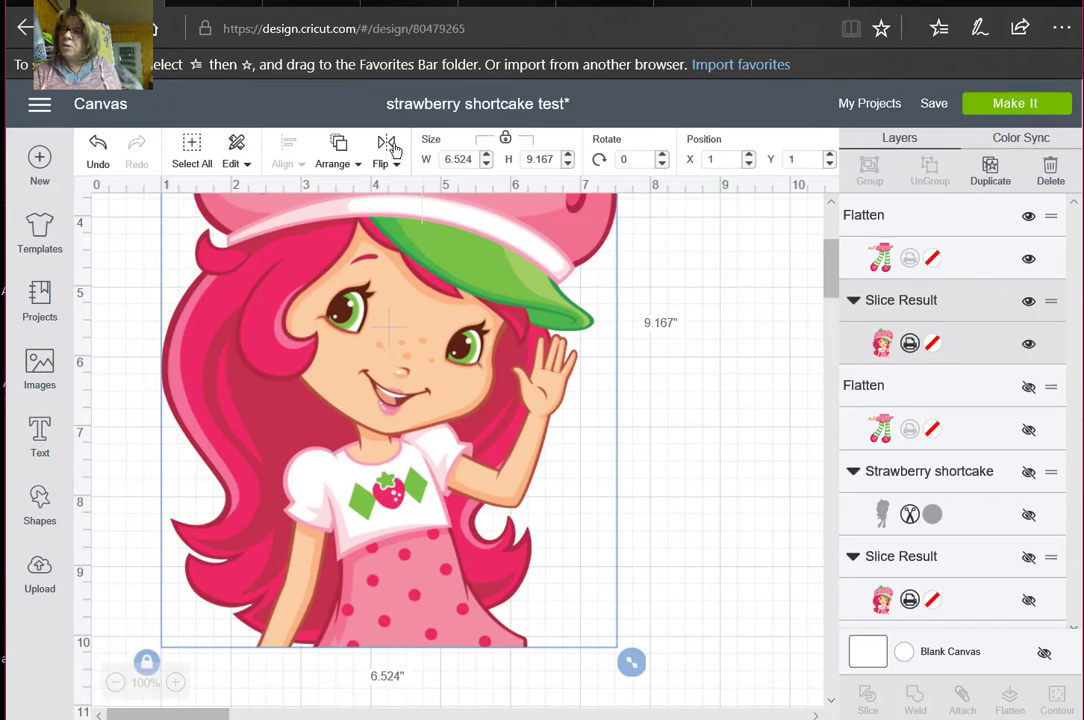
Step: Send the project to the mat preview and turn on Mirror for the upper body's mat
{"action": "left_click", "coordinate": [1011, 108]}
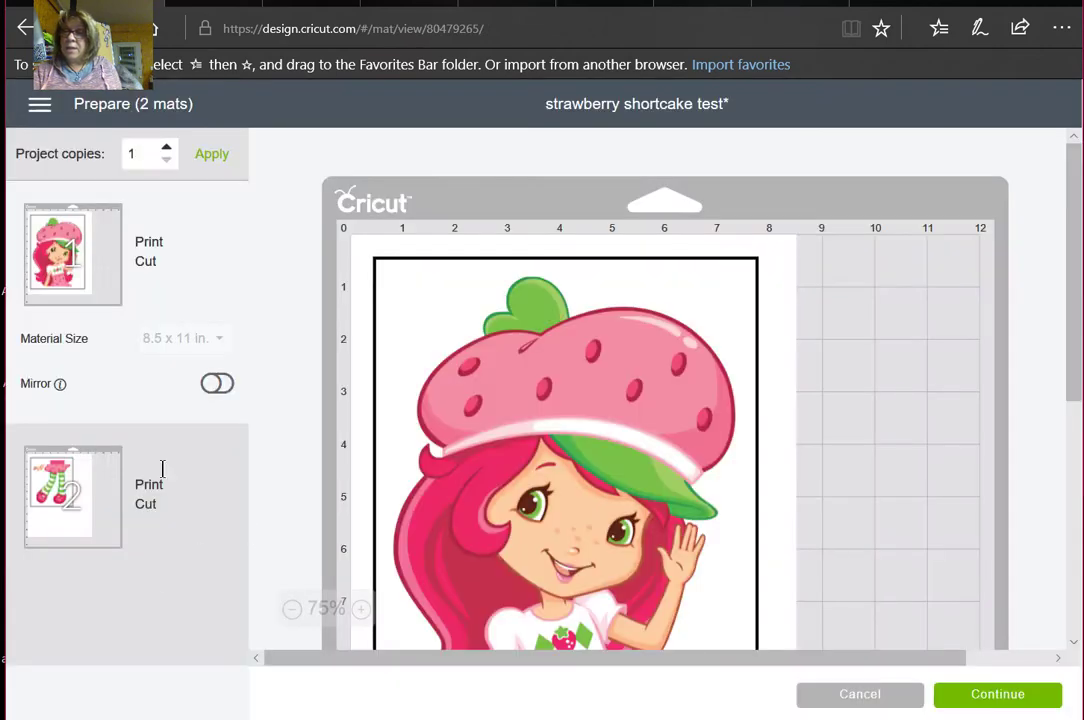
{"action": "left_click", "coordinate": [218, 384]}
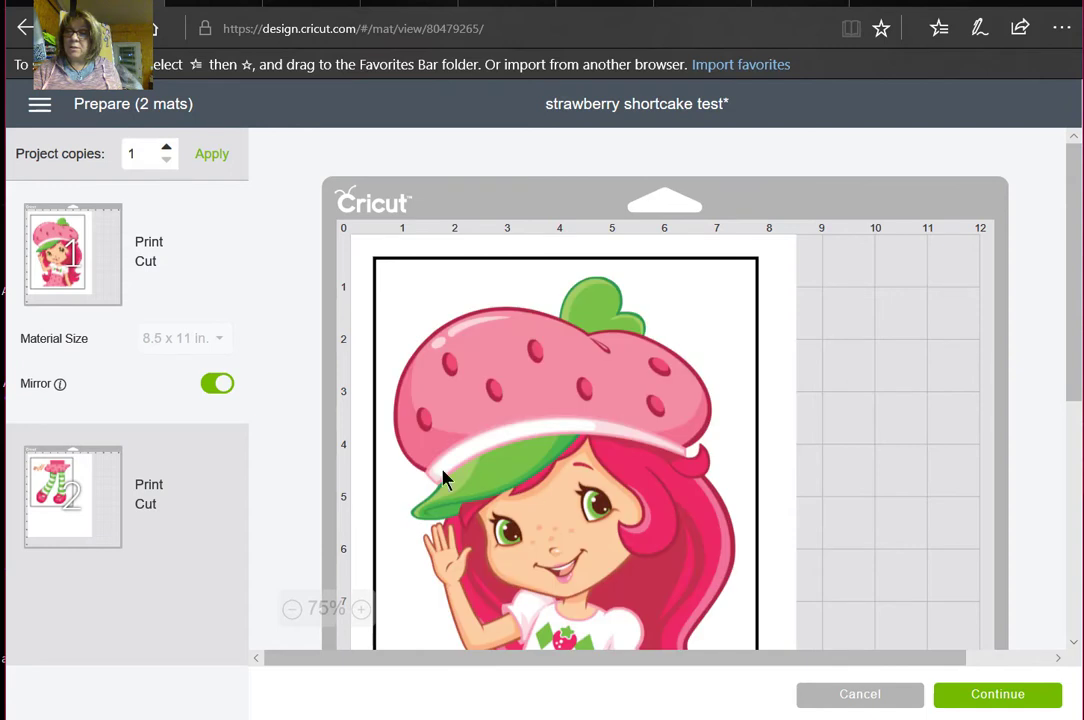
{"action": "left_click", "coordinate": [214, 385]}
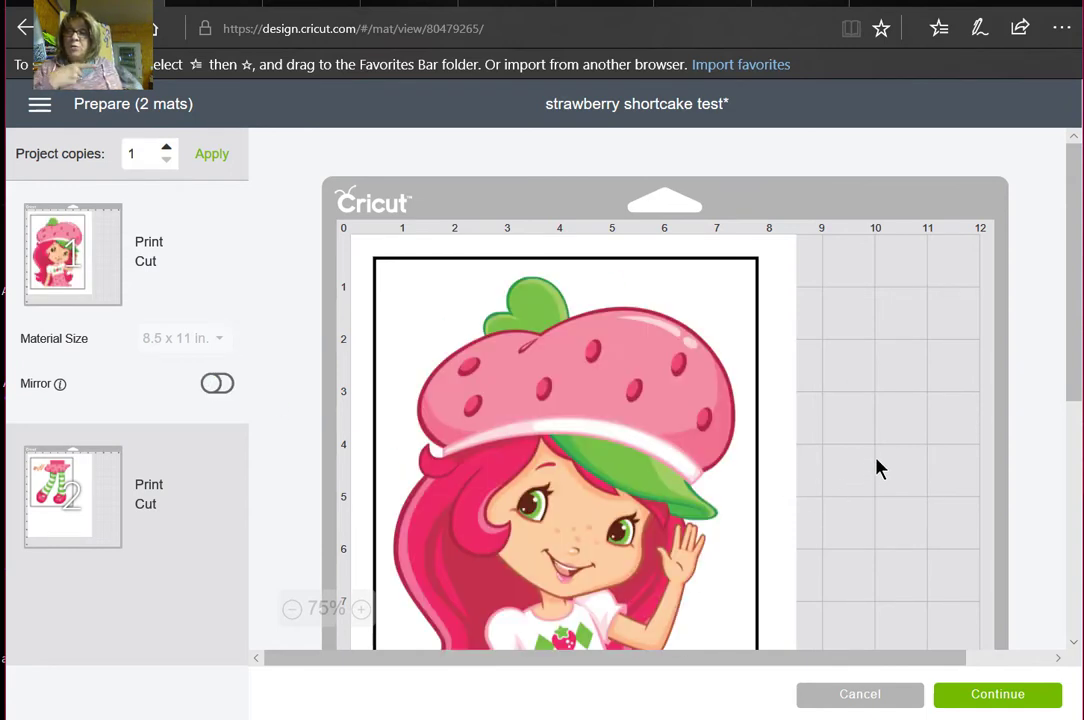
{"action": "left_click", "coordinate": [226, 384]}
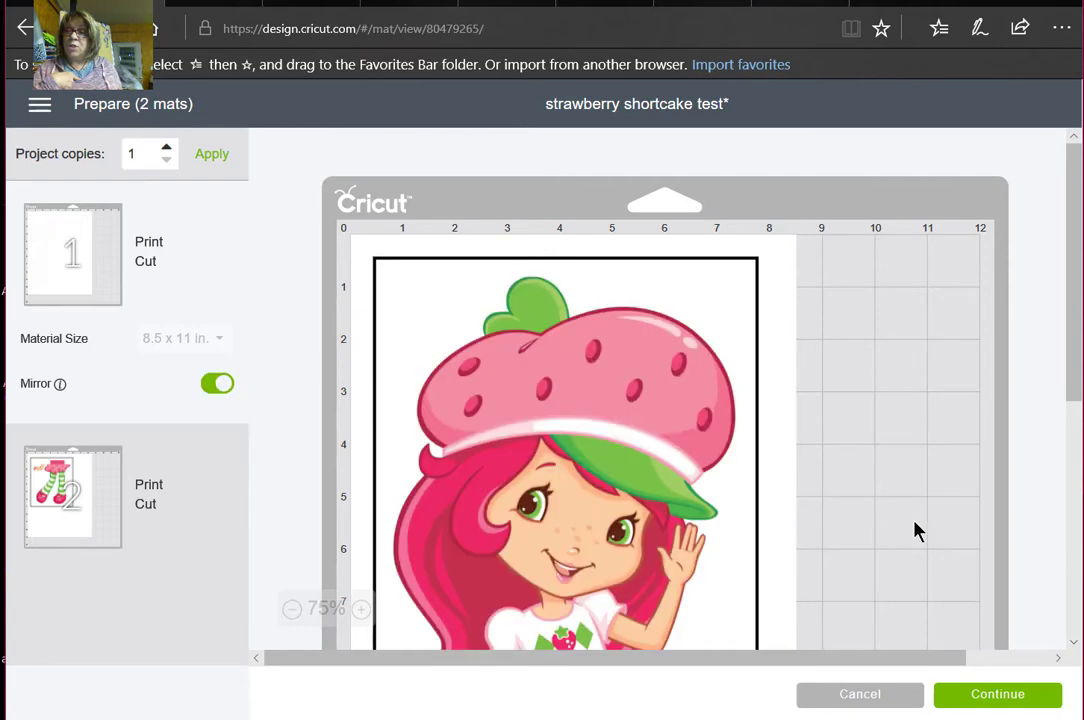
{"action": "scroll", "coordinate": [975, 545], "scroll_direction": "down", "scroll_amount": 3}
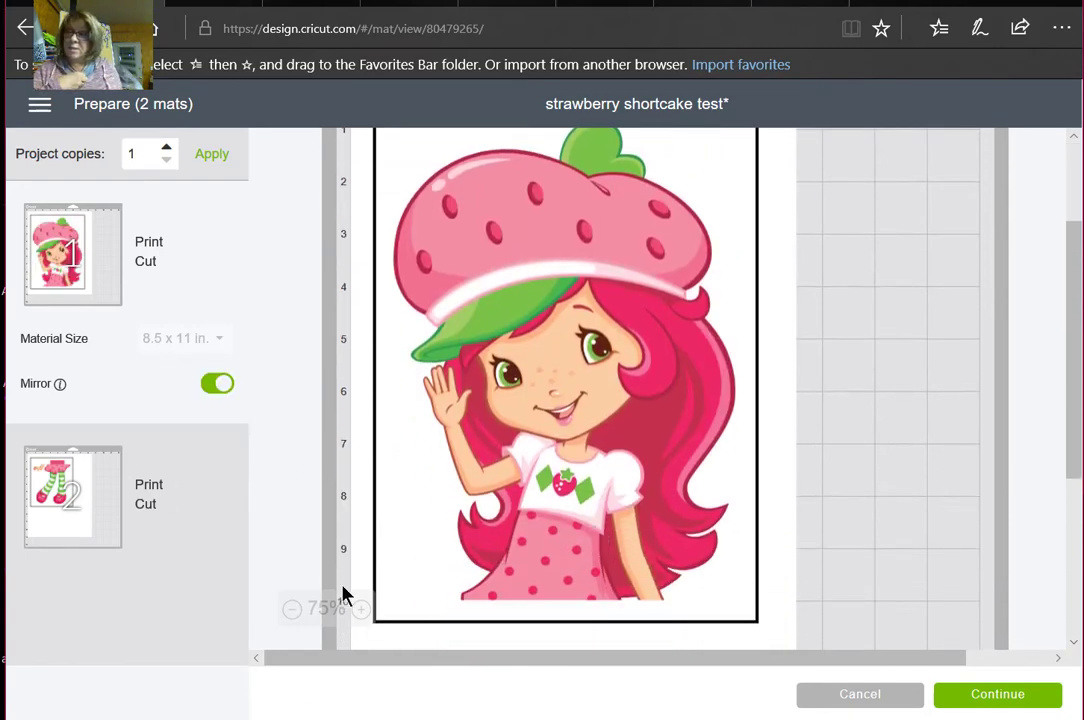
Step: Continue to the make stage and open the print setup for the mirrored upper body mat
{"action": "left_click", "coordinate": [1017, 701]}
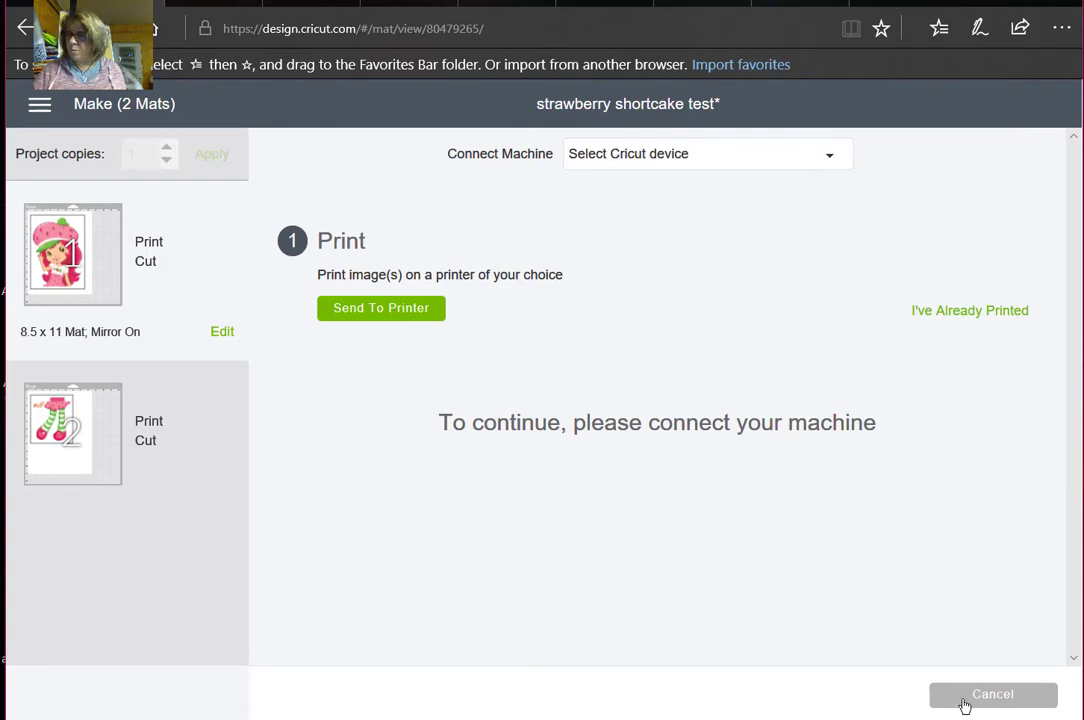
{"action": "left_click", "coordinate": [402, 310]}
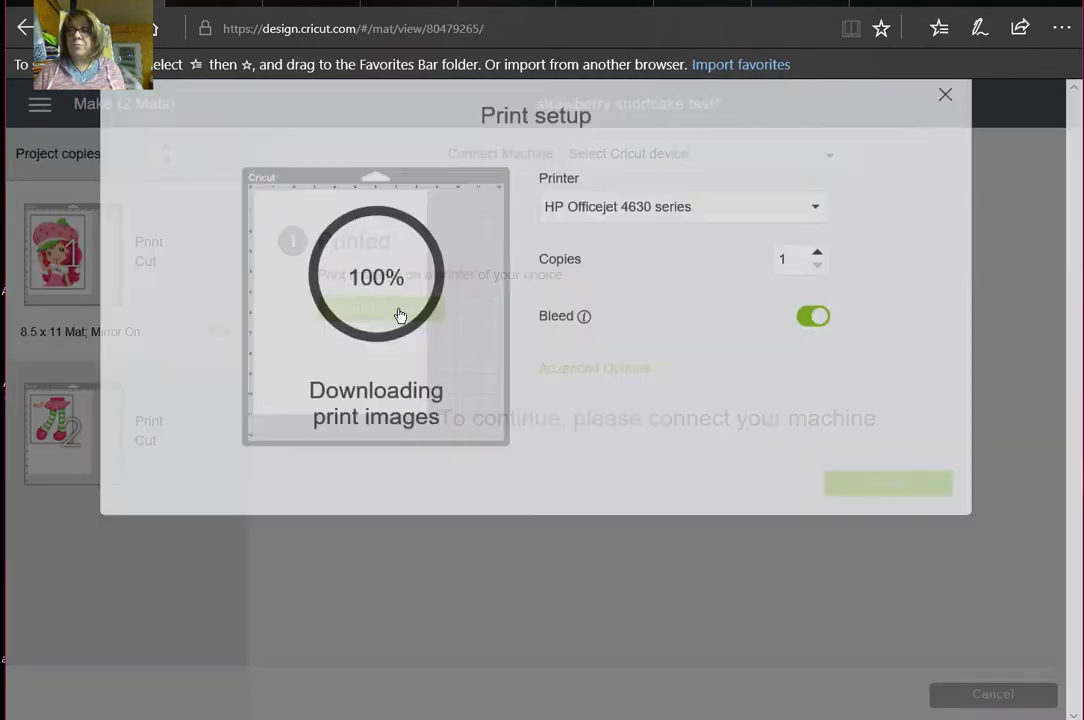